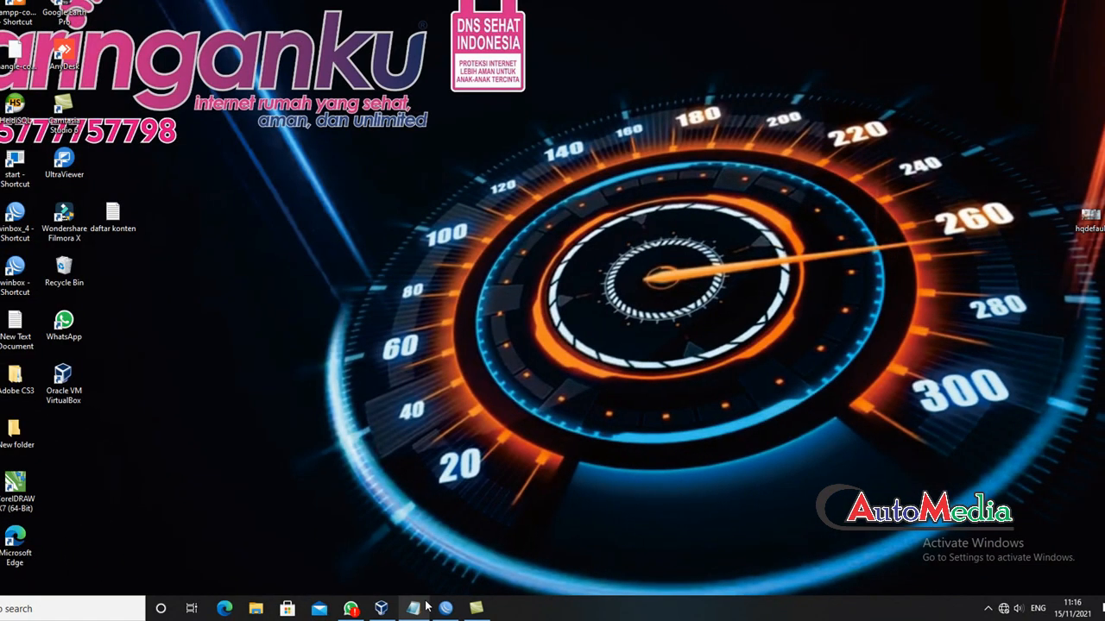
Bring up the Notepad addressing notes, and in WinBox connect to the discovered MikroTik RB941-2nD router with the admin login
{"action": "left_click", "coordinate": [413, 608]}
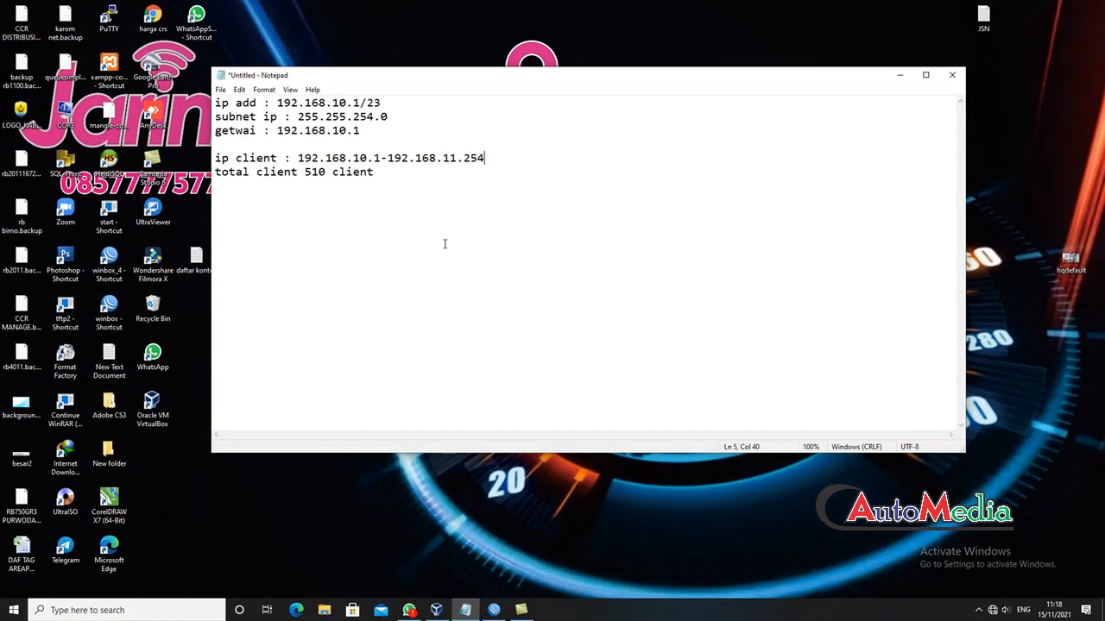
{"action": "left_click", "coordinate": [494, 610]}
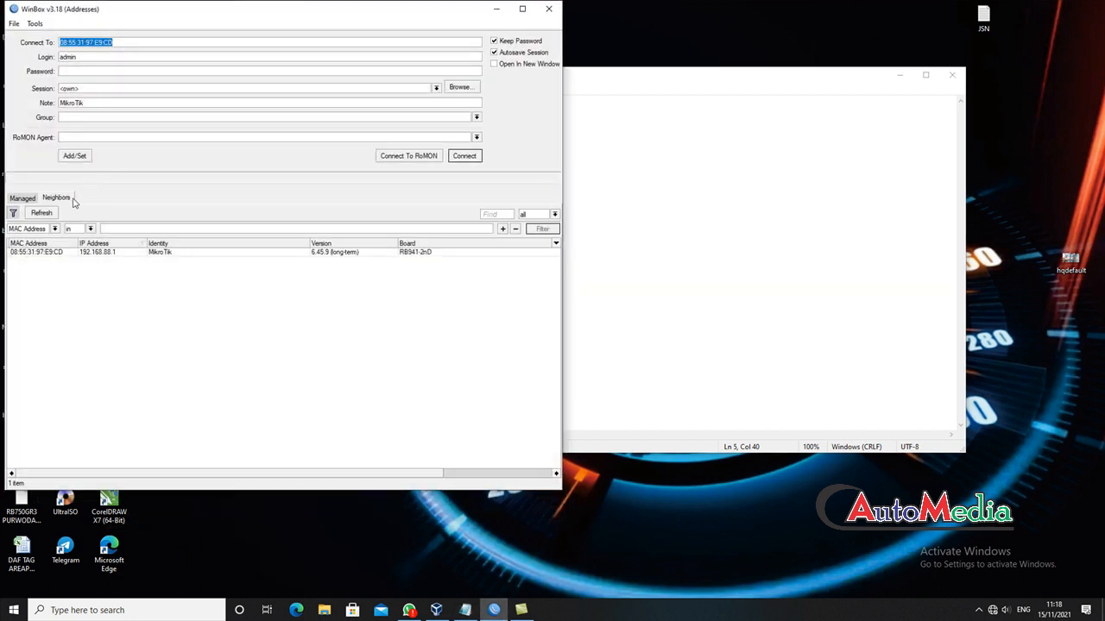
{"action": "left_click", "coordinate": [50, 251]}
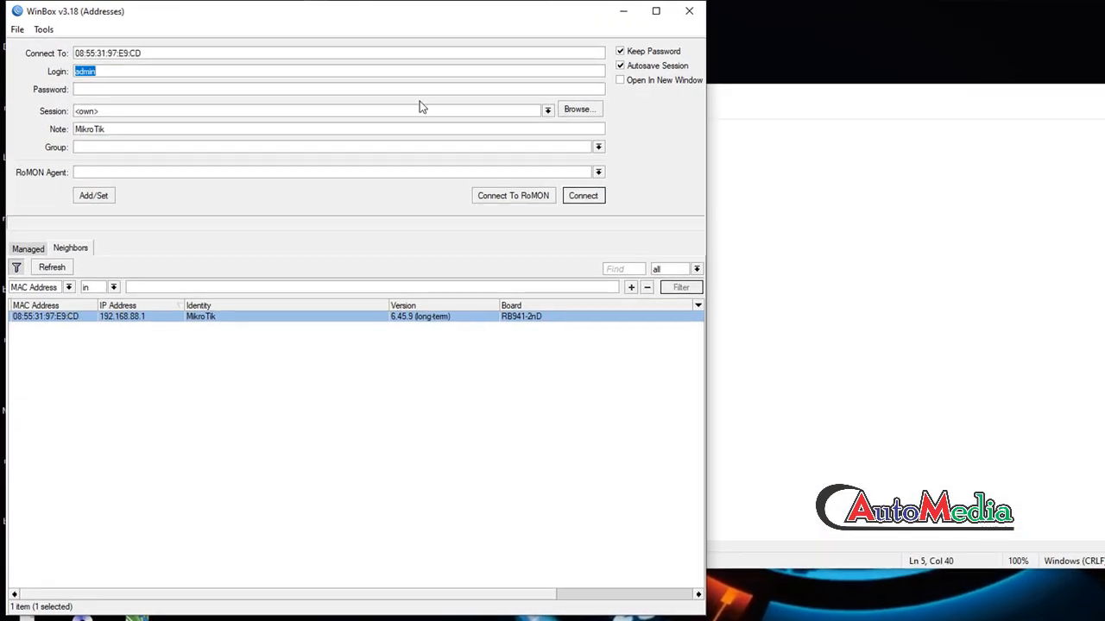
{"action": "left_click", "coordinate": [590, 199]}
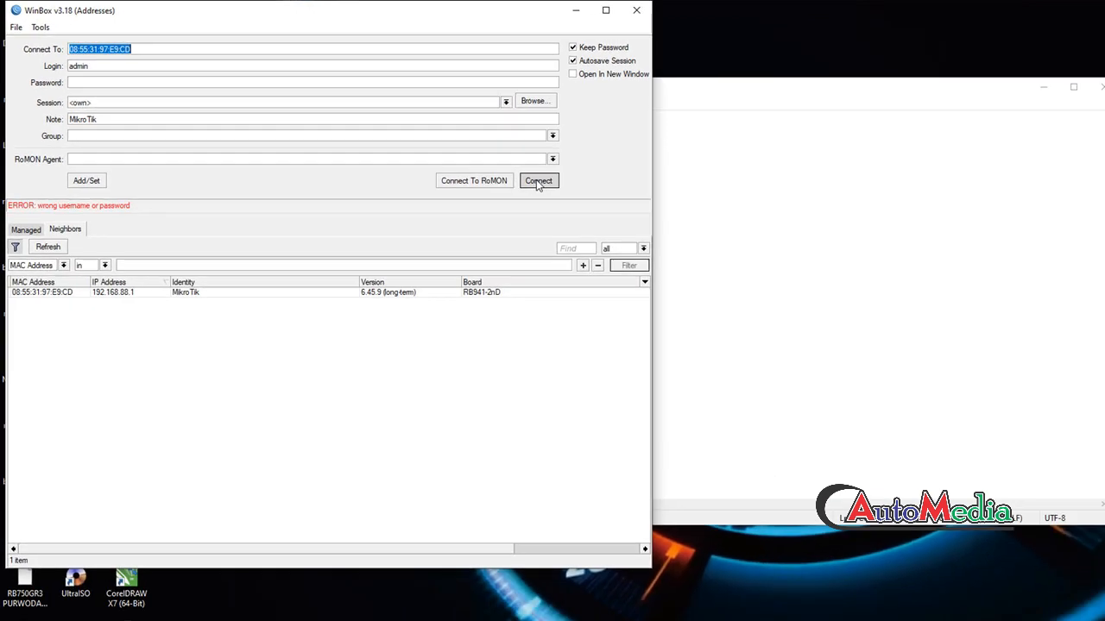
{"action": "left_click", "coordinate": [538, 182]}
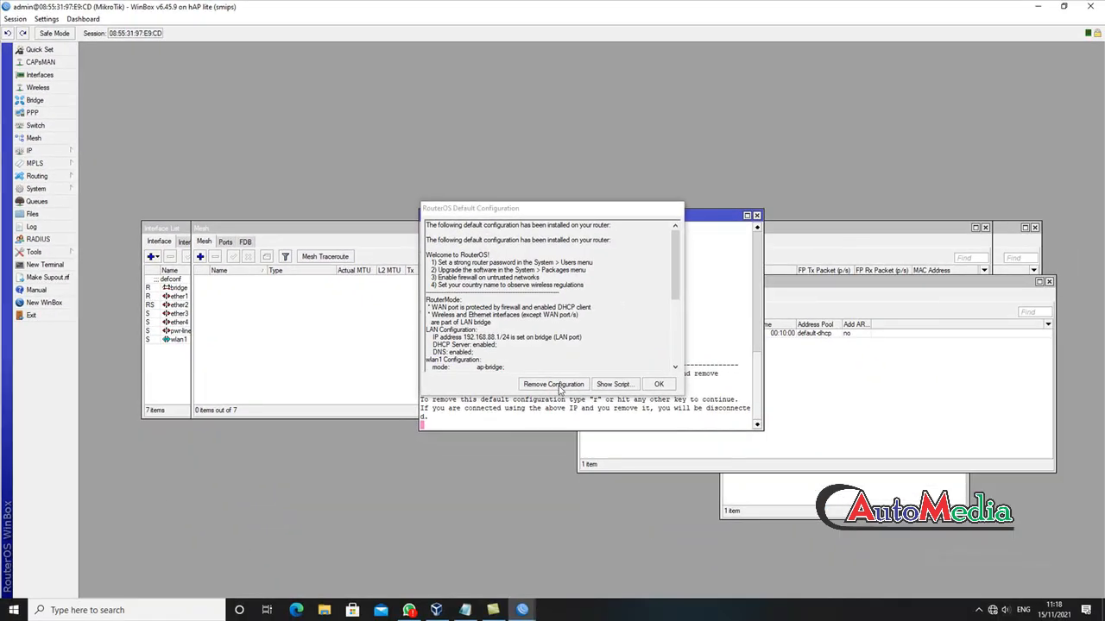
Remove the router's default configuration and reconnect to the router
{"action": "left_click", "coordinate": [559, 388]}
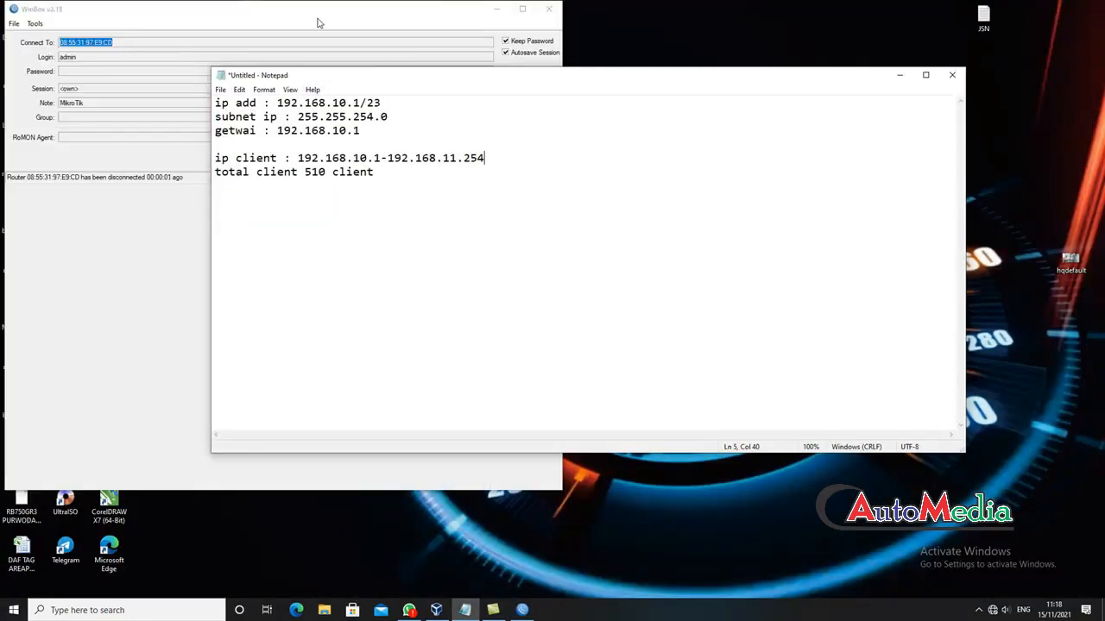
{"action": "left_click", "coordinate": [899, 75]}
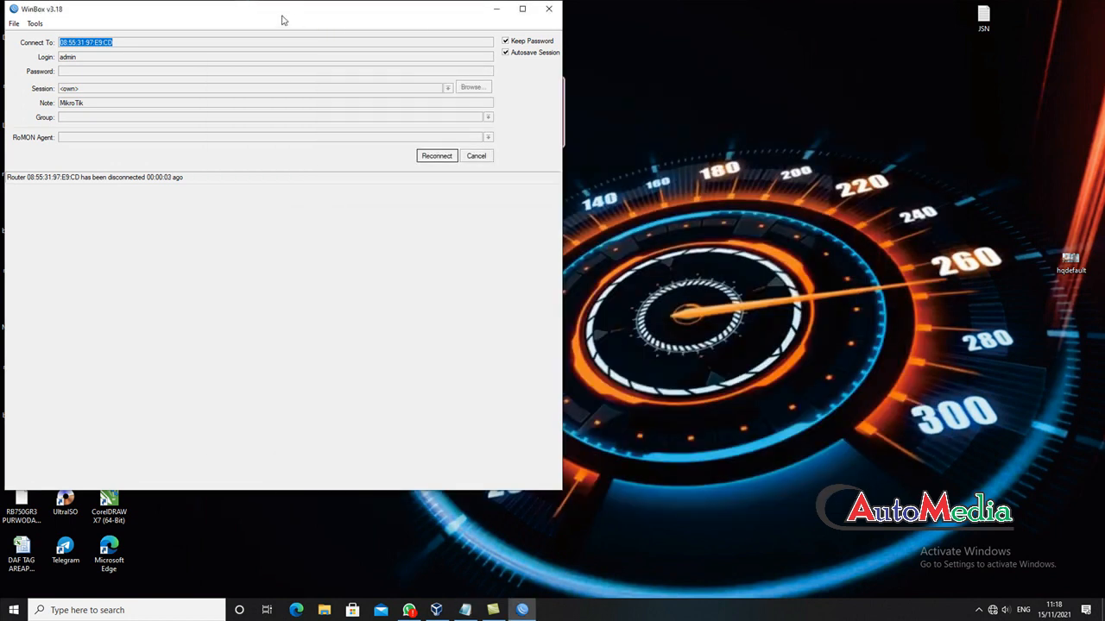
{"action": "left_click", "coordinate": [438, 156]}
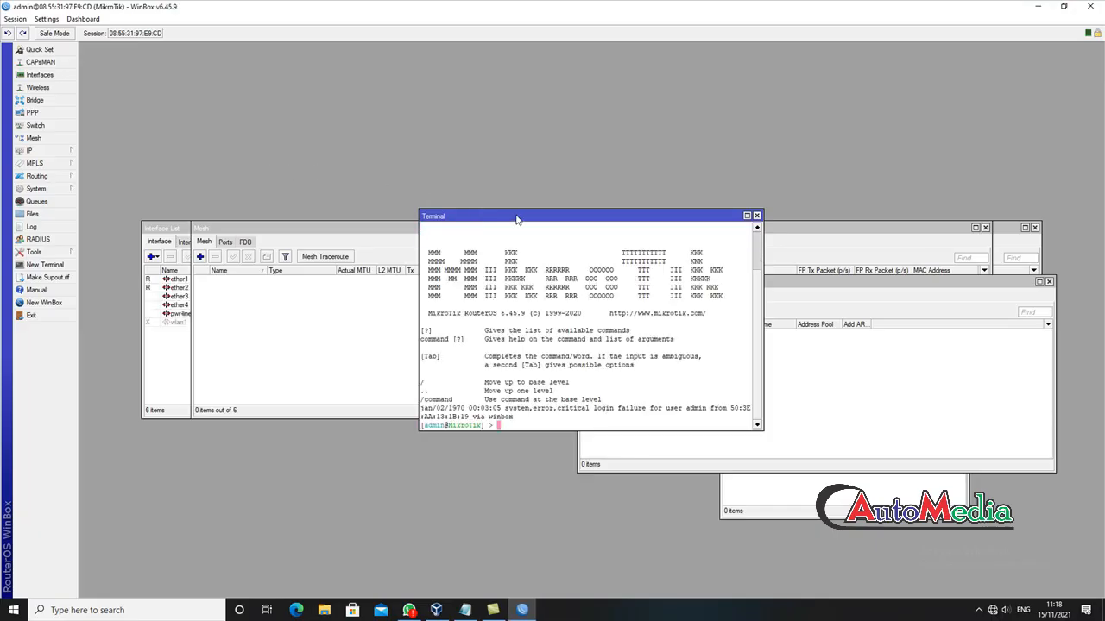
Close the leftover Mesh, Terminal, DHCP Server, Address List, IP Pool and Interface List windows
{"action": "left_click_drag", "start_coordinate": [521, 215], "coordinate": [584, 84]}
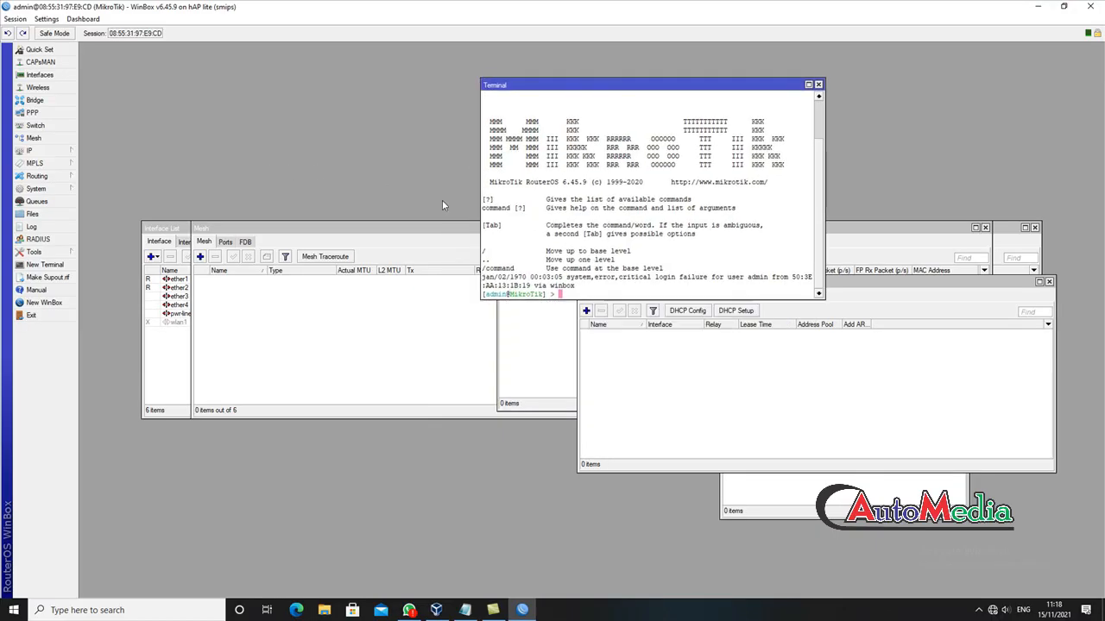
{"action": "left_click", "coordinate": [364, 228]}
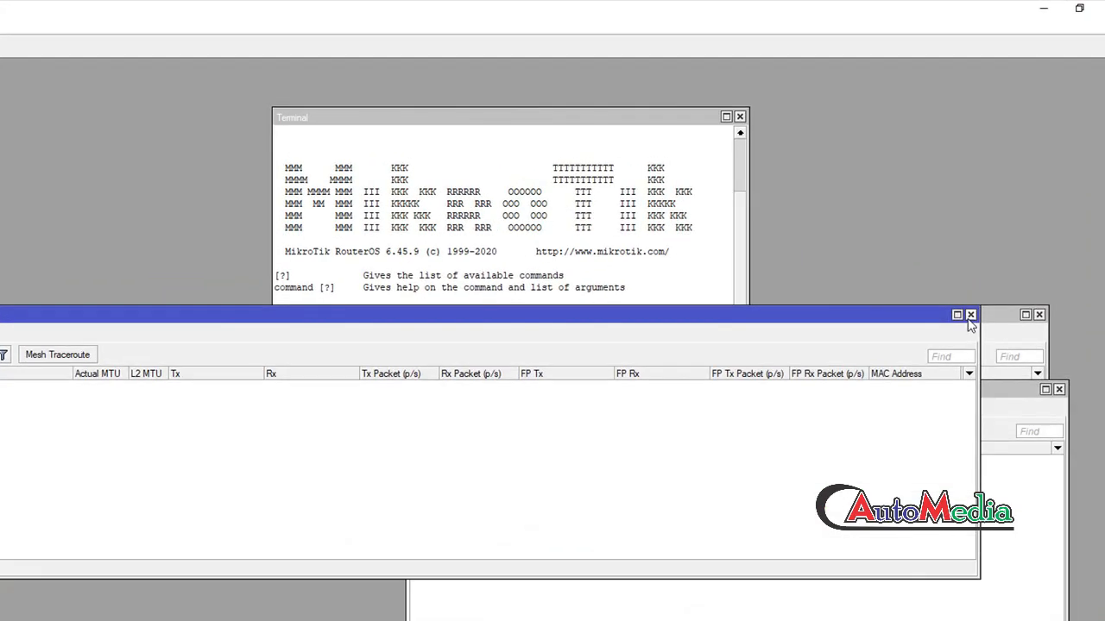
{"action": "left_click", "coordinate": [970, 311]}
{"action": "left_click", "coordinate": [740, 117]}
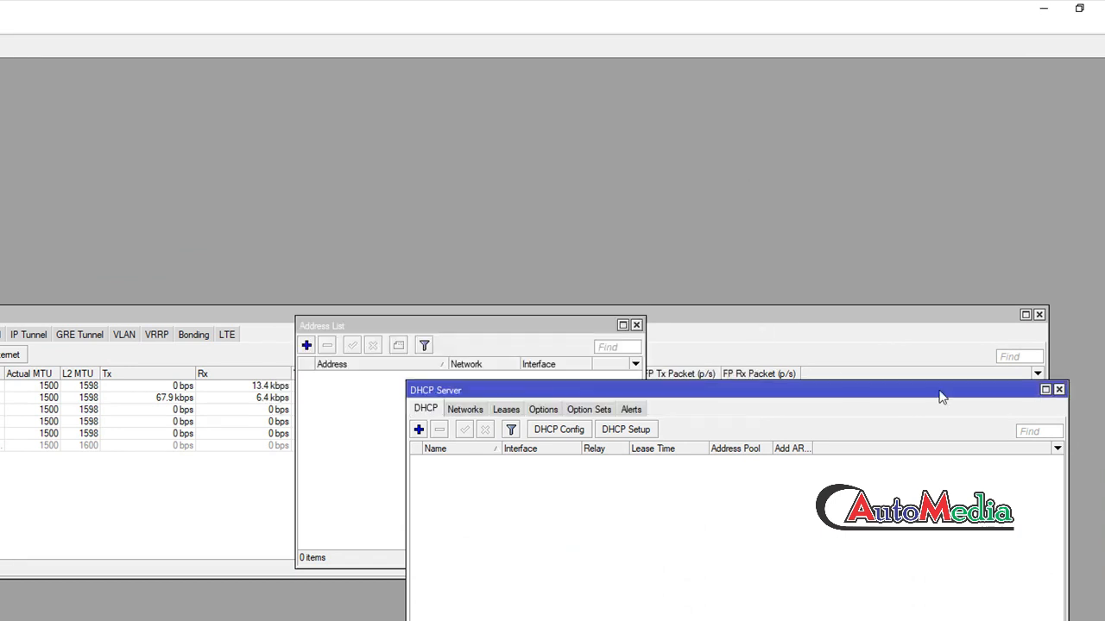
{"action": "left_click", "coordinate": [1059, 392]}
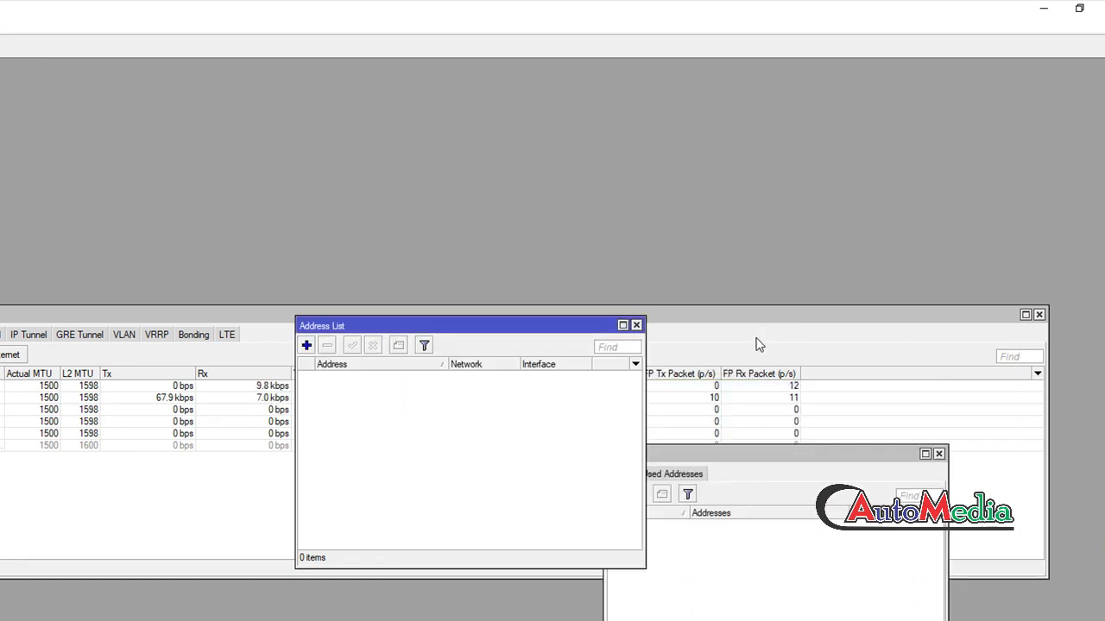
{"action": "left_click", "coordinate": [636, 326]}
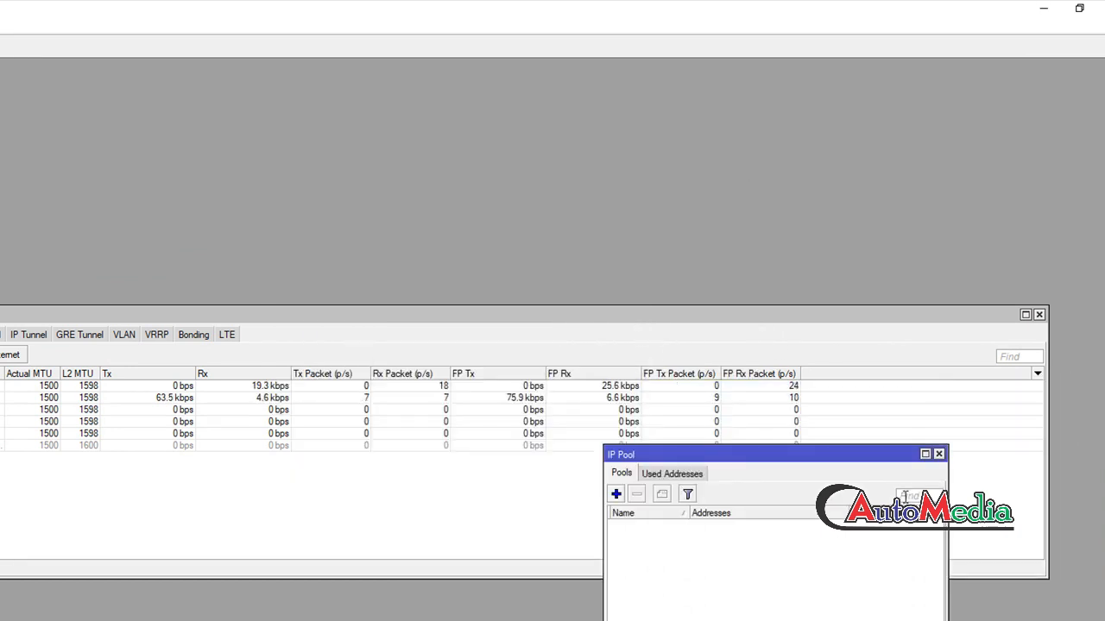
{"action": "left_click", "coordinate": [938, 454]}
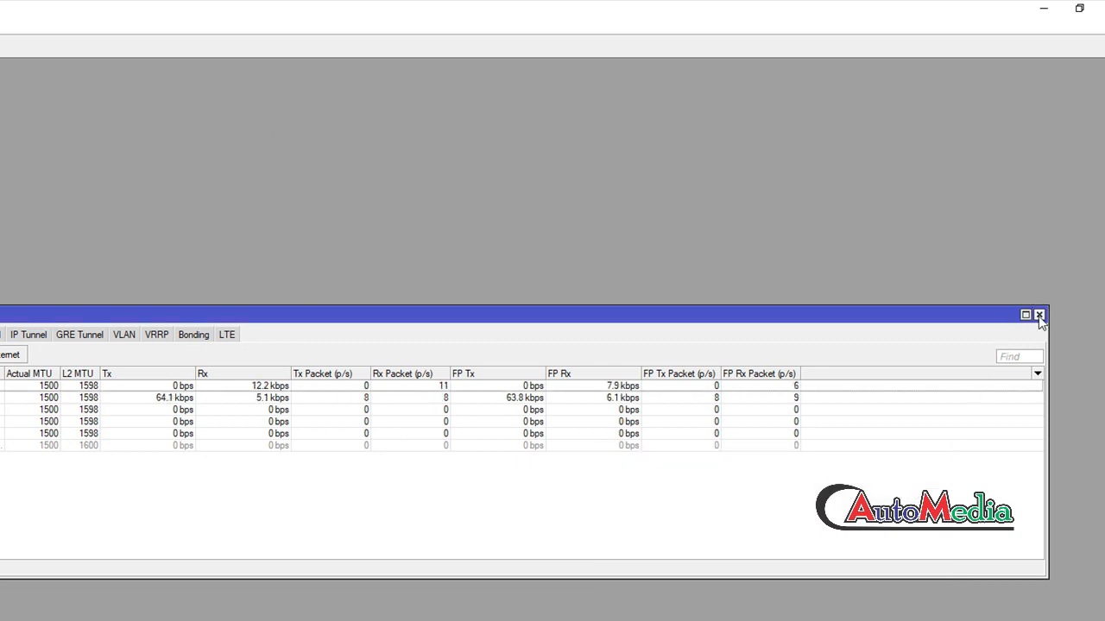
{"action": "left_click", "coordinate": [1039, 314]}
In the interface list, rename the ether1 interface as "ether1> internet"
{"action": "left_click", "coordinate": [62, 77]}
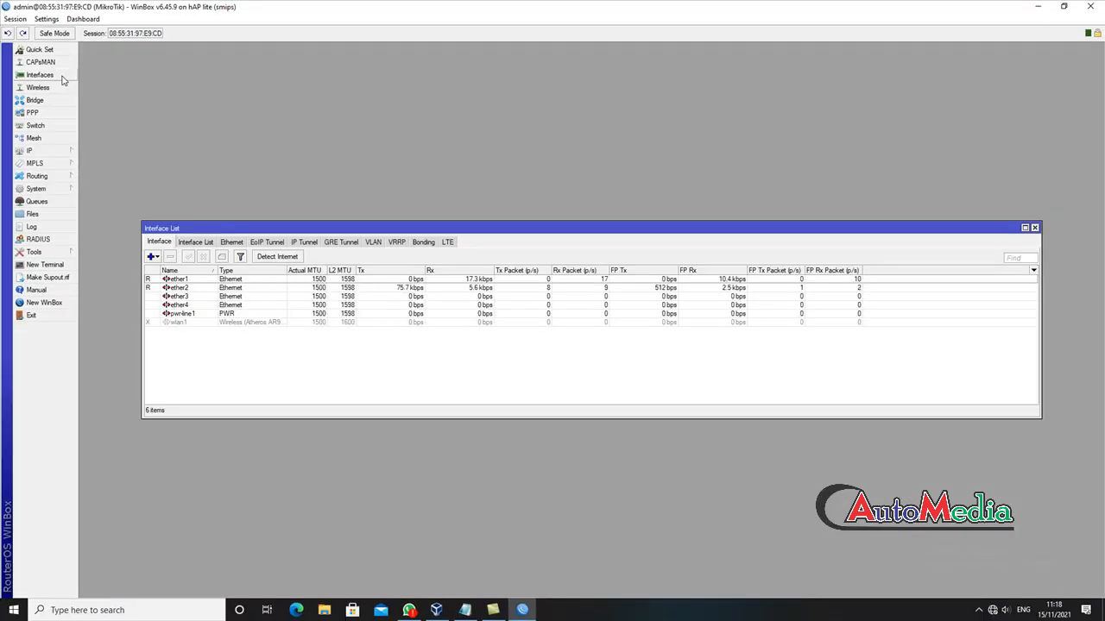
{"action": "double_click", "coordinate": [406, 279]}
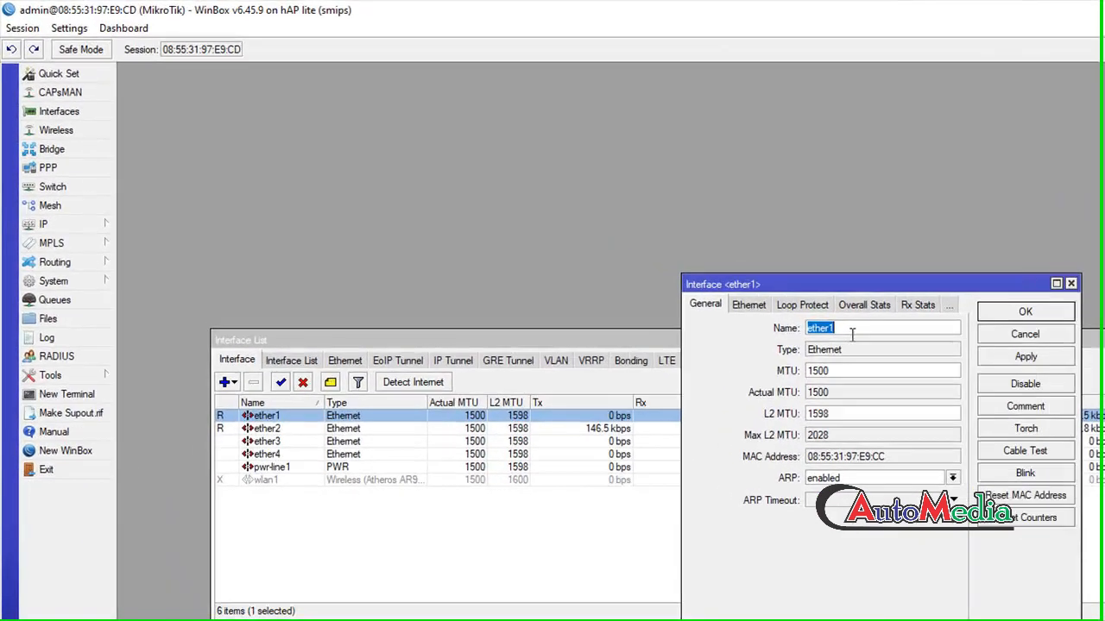
{"action": "left_click", "coordinate": [852, 334]}
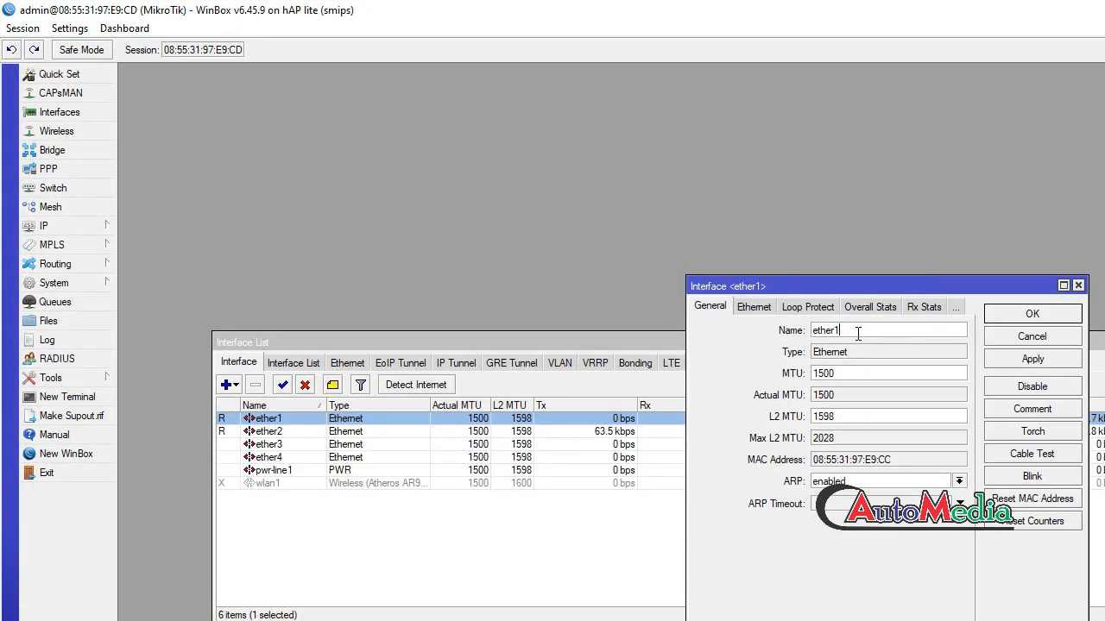
{"action": "type", "text": "->"}
{"action": "type", "text": " internet"}
{"action": "left_click", "coordinate": [1025, 359]}
{"action": "left_click", "coordinate": [1023, 316]}
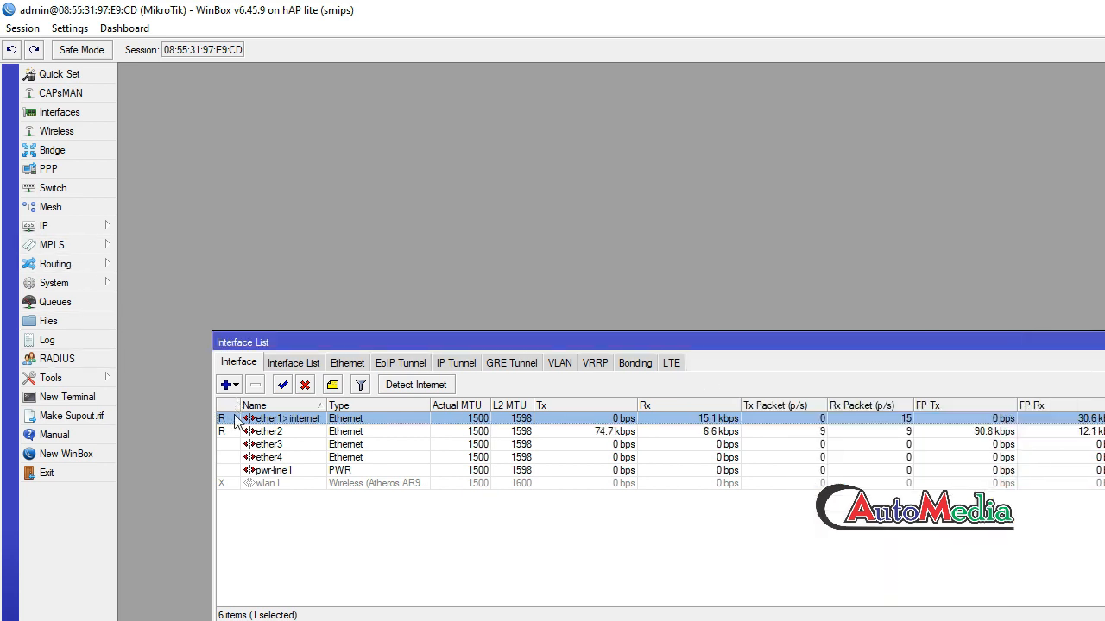
Rename the ether2 interface as "ether2> server"
{"action": "double_click", "coordinate": [259, 431]}
{"action": "left_click", "coordinate": [863, 333]}
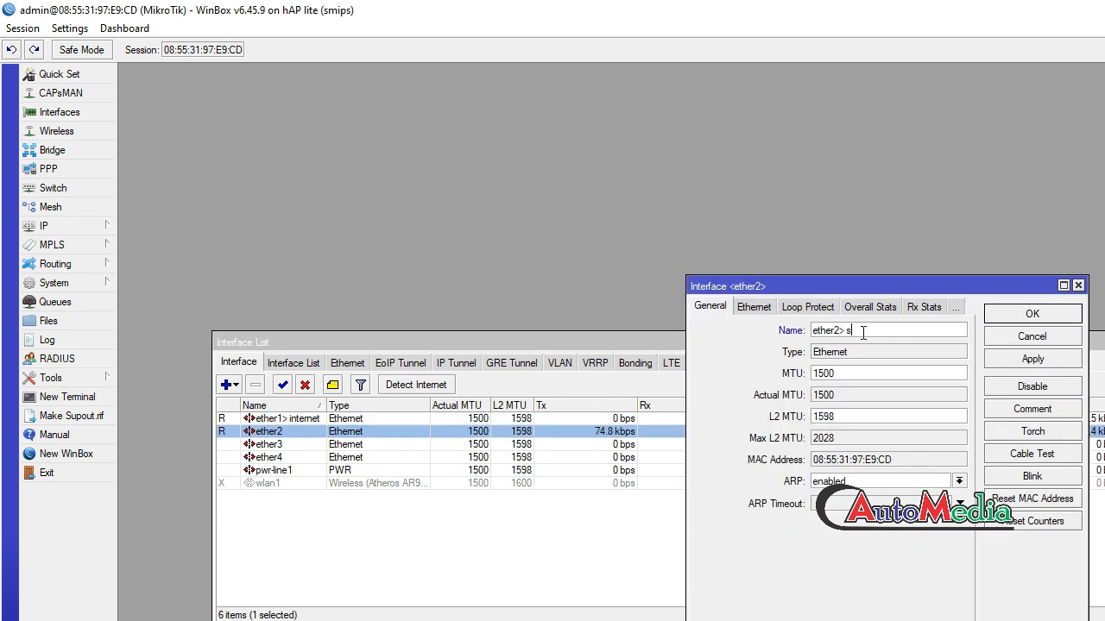
{"action": "type", "text": "> server"}
{"action": "left_click", "coordinate": [1015, 362]}
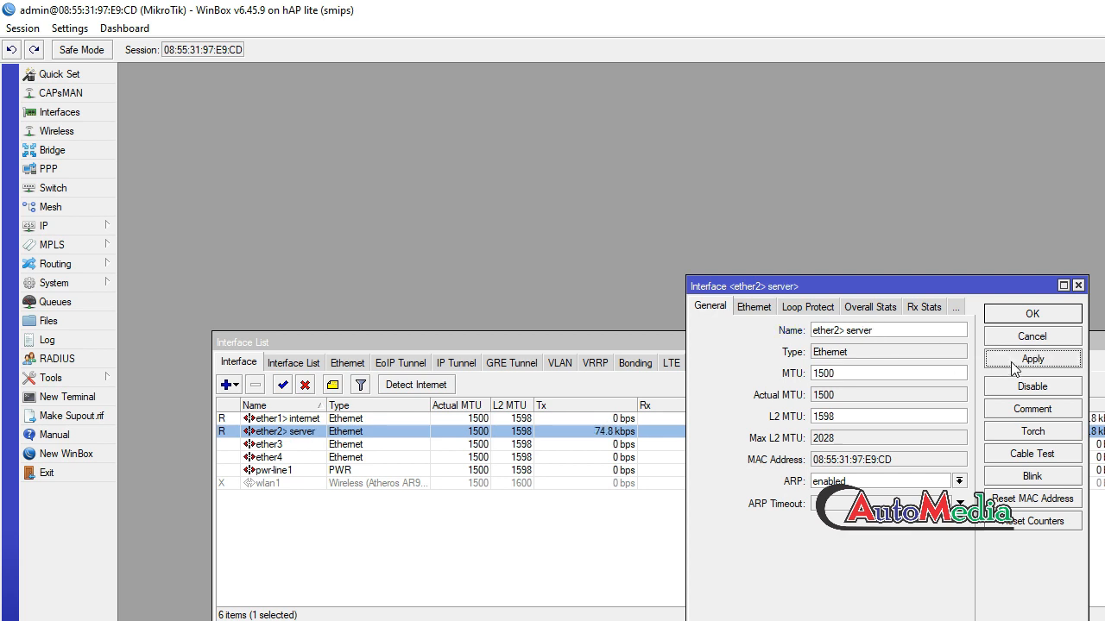
{"action": "left_click", "coordinate": [1016, 316]}
Enable the wlan1 wireless interface and view its wireless settings without changing them
{"action": "left_click", "coordinate": [254, 483]}
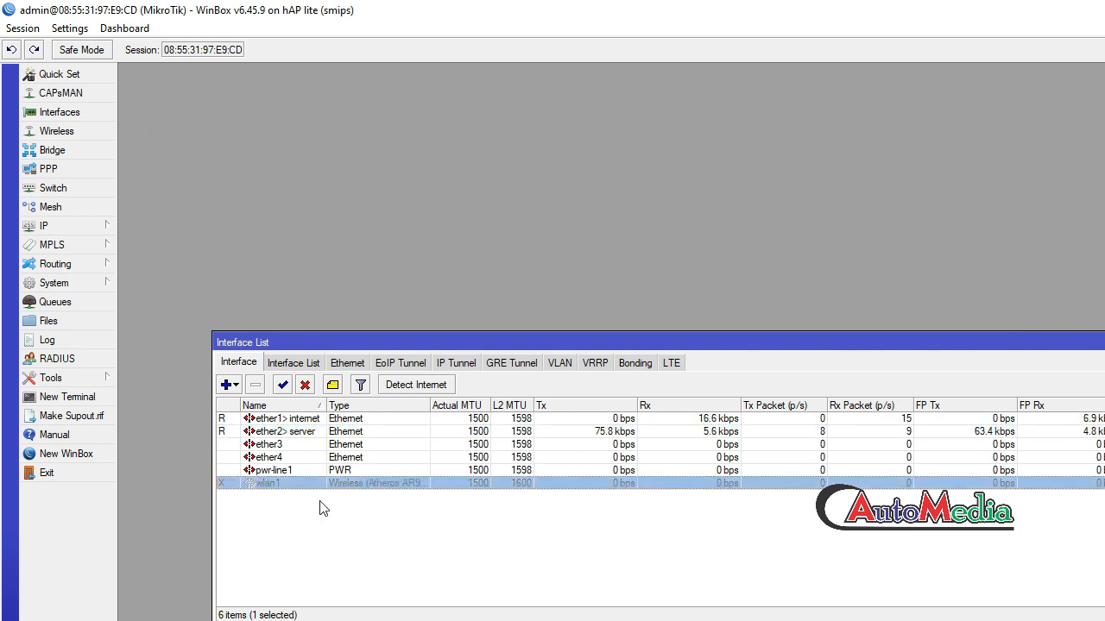
{"action": "left_click", "coordinate": [282, 385]}
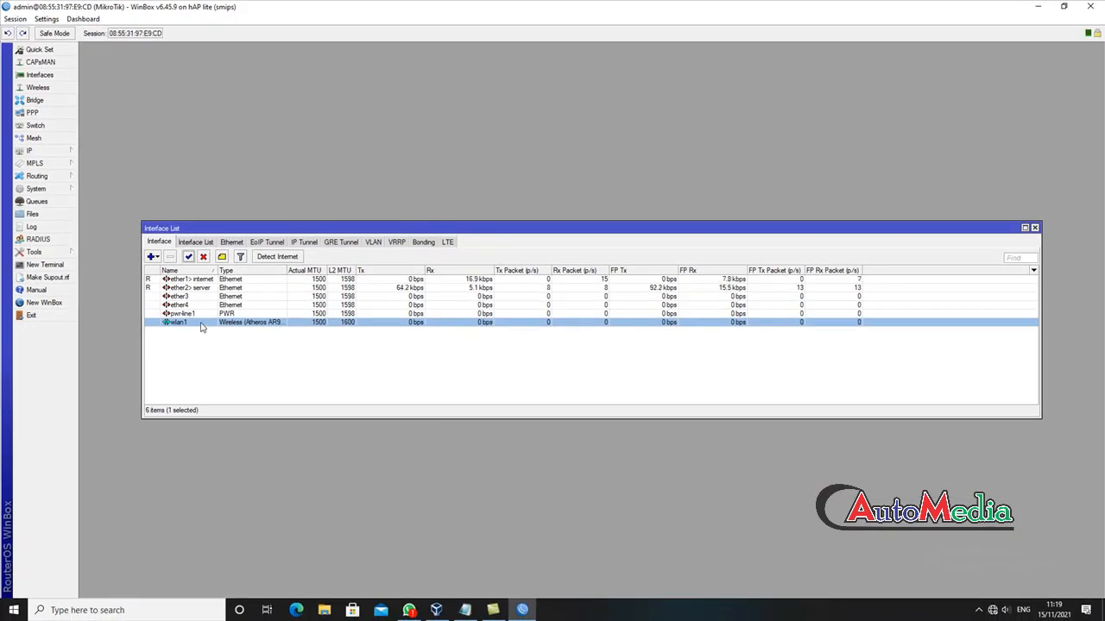
{"action": "double_click", "coordinate": [202, 322]}
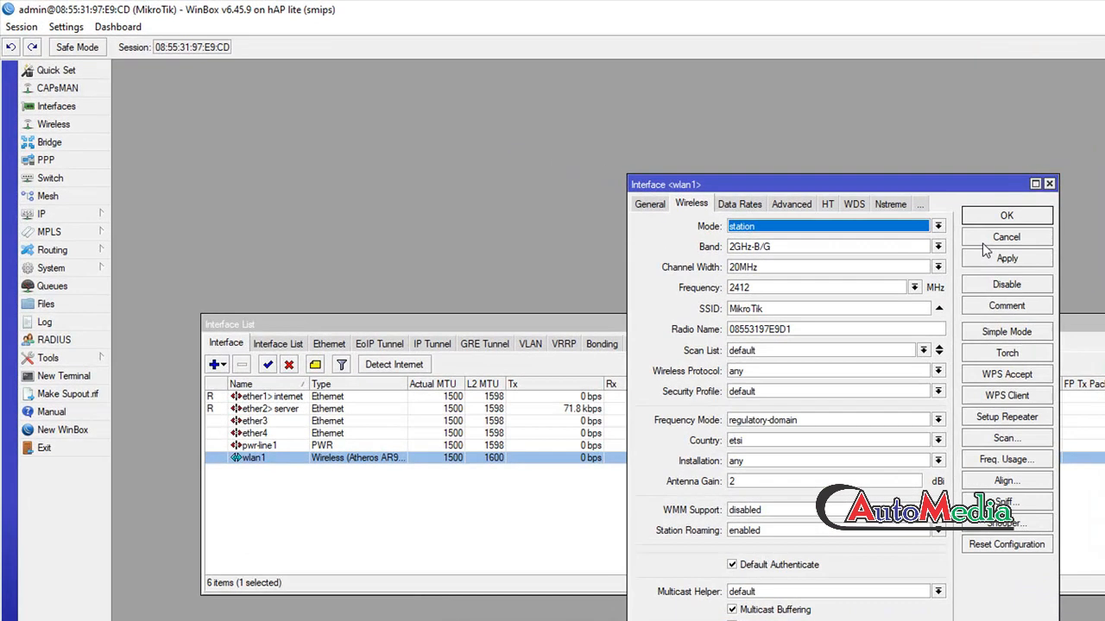
{"action": "left_click", "coordinate": [741, 175]}
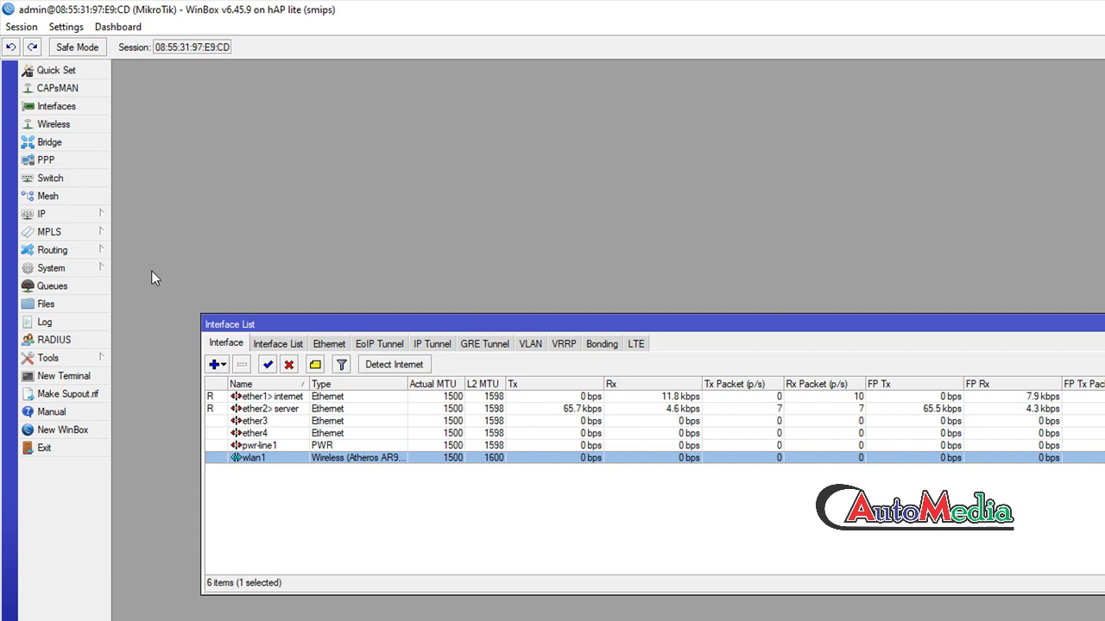
{"action": "left_click", "coordinate": [95, 214]}
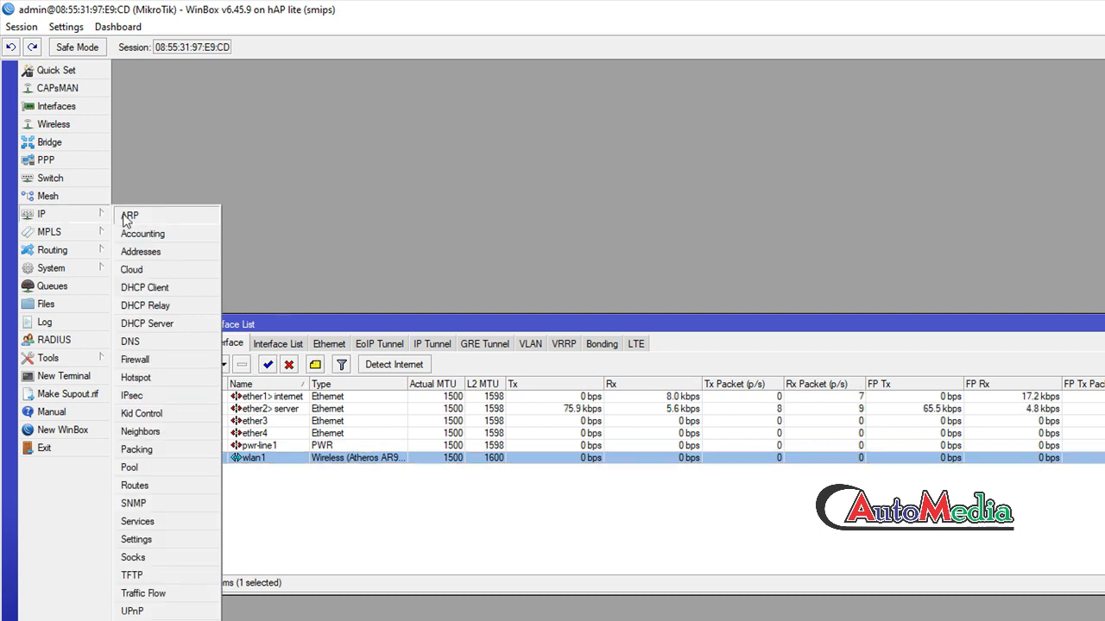
{"action": "left_click", "coordinate": [169, 252]}
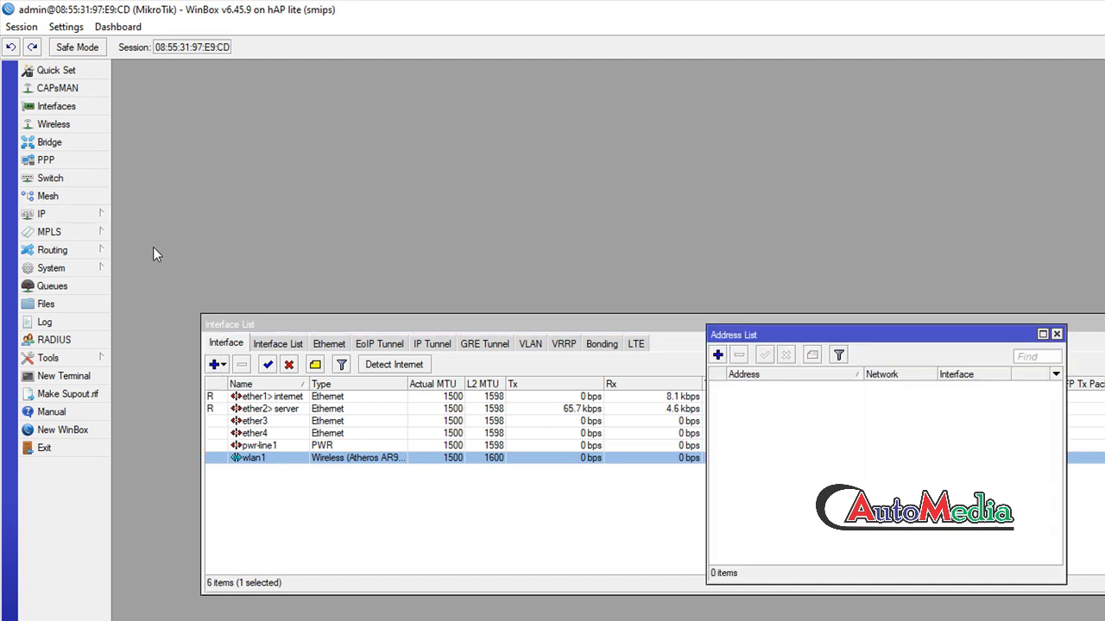
{"action": "left_click", "coordinate": [1057, 334]}
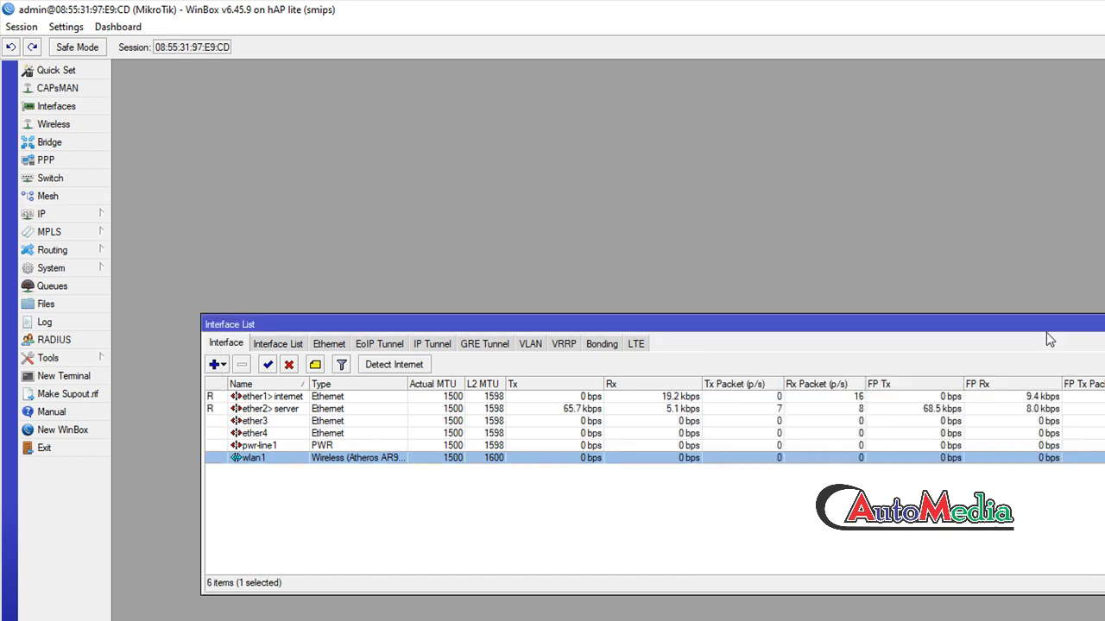
Add the IP address 10.1.0.229/24 to the "ether1> internet" interface in the router's address list
{"action": "left_click", "coordinate": [102, 216]}
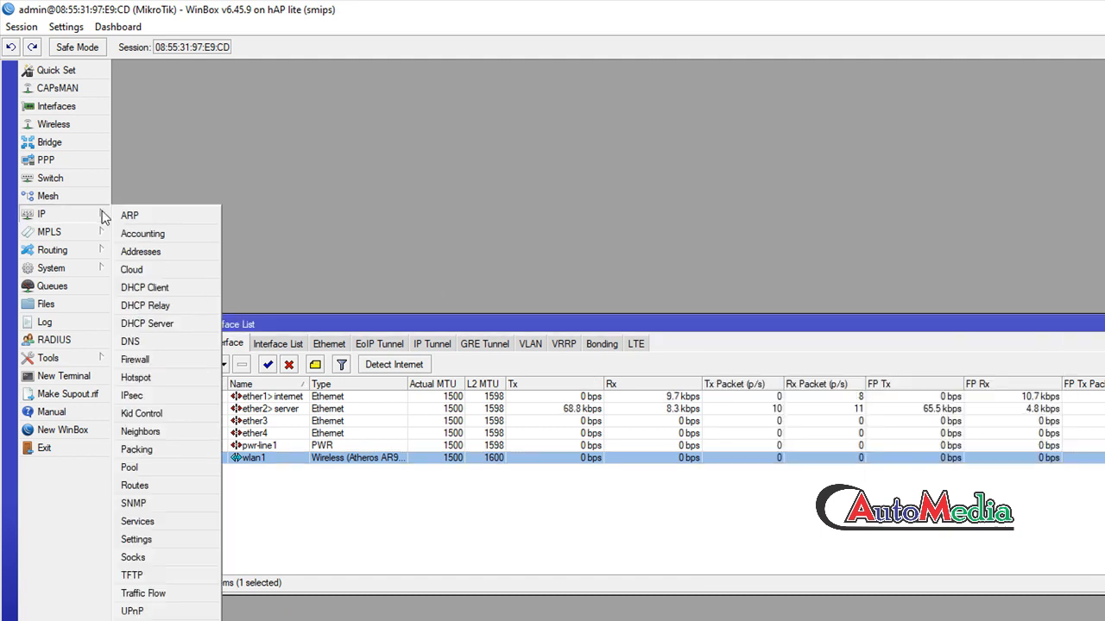
{"action": "left_click", "coordinate": [140, 252]}
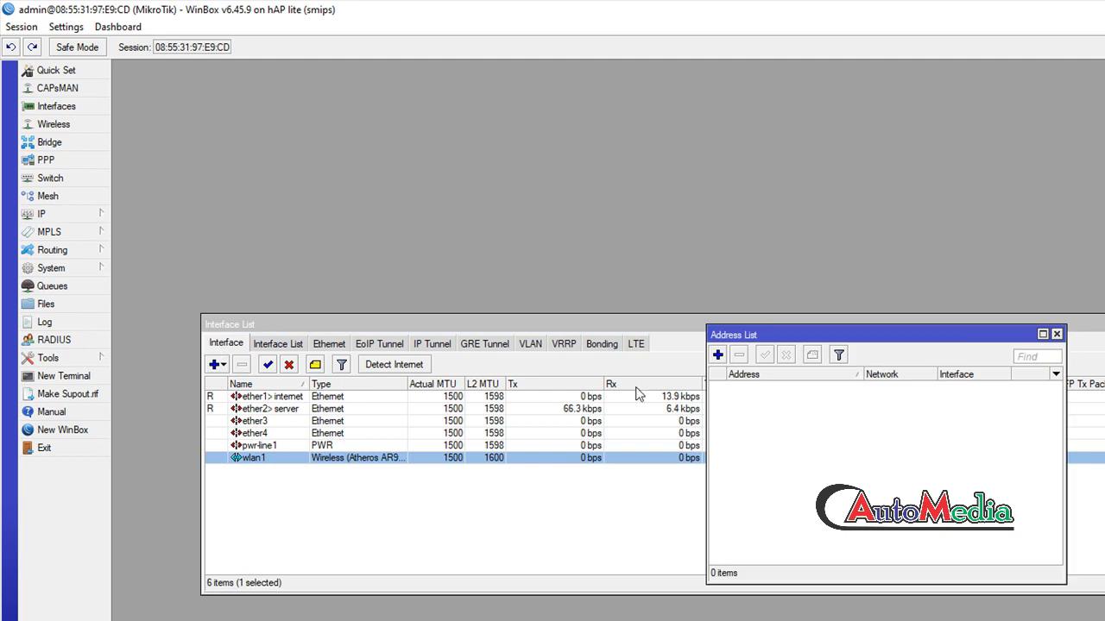
{"action": "left_click", "coordinate": [717, 356]}
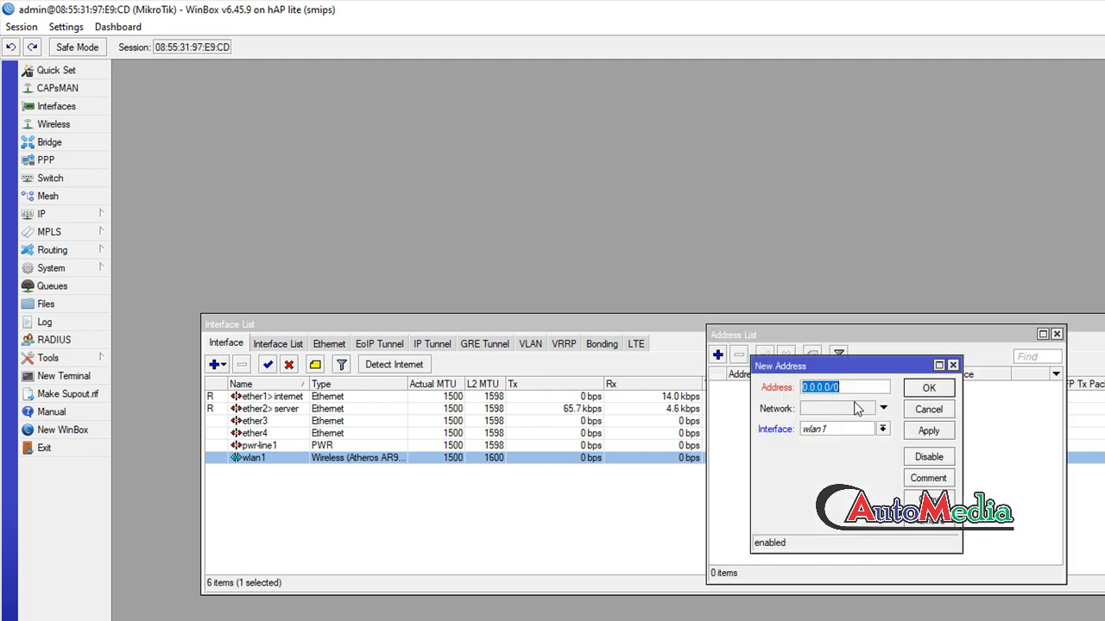
{"action": "type", "text": "10.1.0.229/24"}
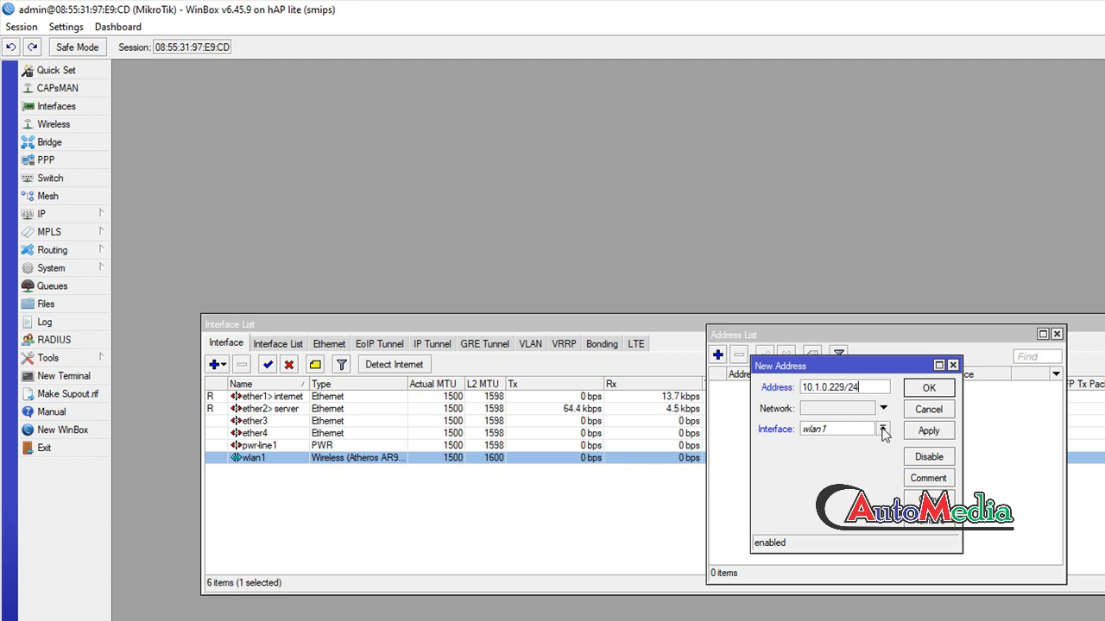
{"action": "left_click", "coordinate": [882, 429]}
{"action": "left_click", "coordinate": [878, 442]}
{"action": "left_click", "coordinate": [926, 432]}
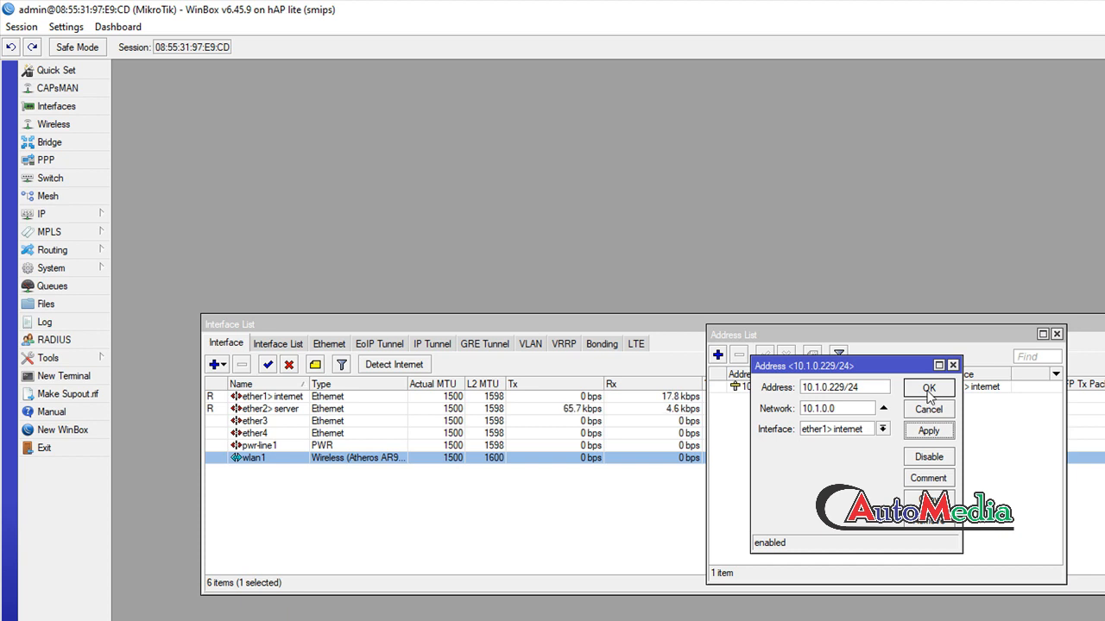
{"action": "left_click", "coordinate": [929, 391]}
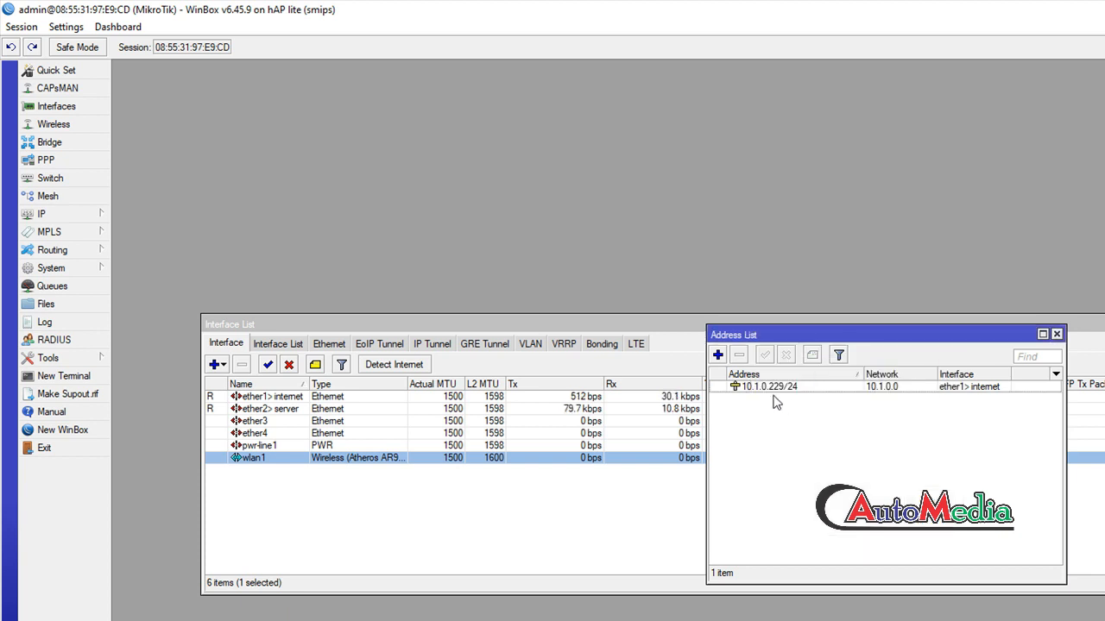
Add the IP address 192.168.5.1/24 to the "ether2> server" interface in the router's address list
{"action": "left_click", "coordinate": [717, 355]}
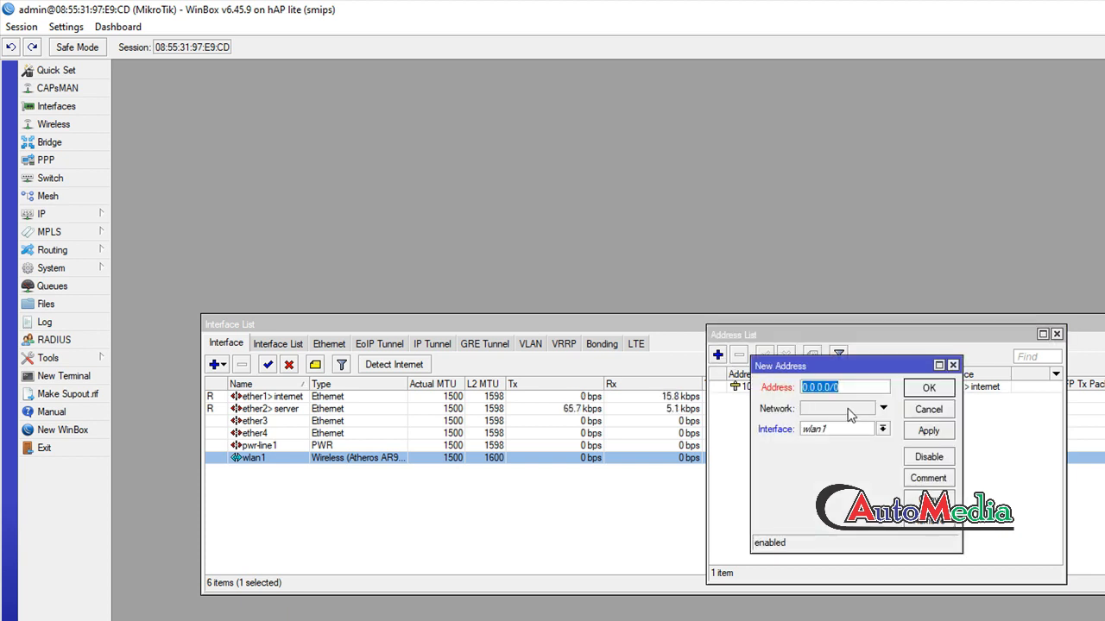
{"action": "type", "text": "192.168.5.1/"}
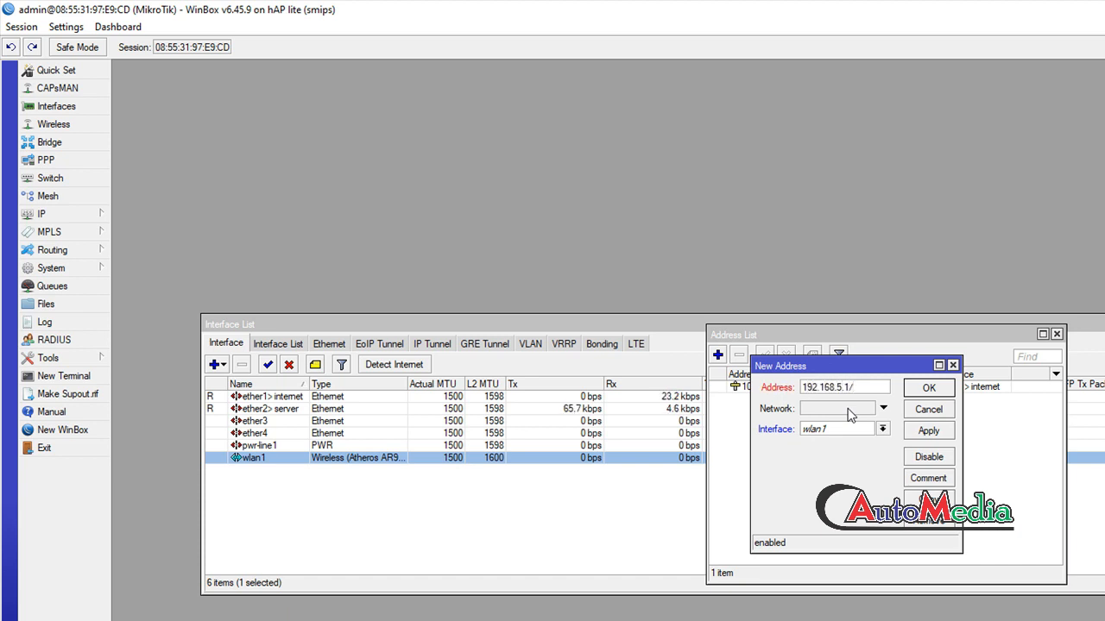
{"action": "type", "text": "24"}
{"action": "left_click", "coordinate": [840, 434]}
{"action": "left_click", "coordinate": [841, 449]}
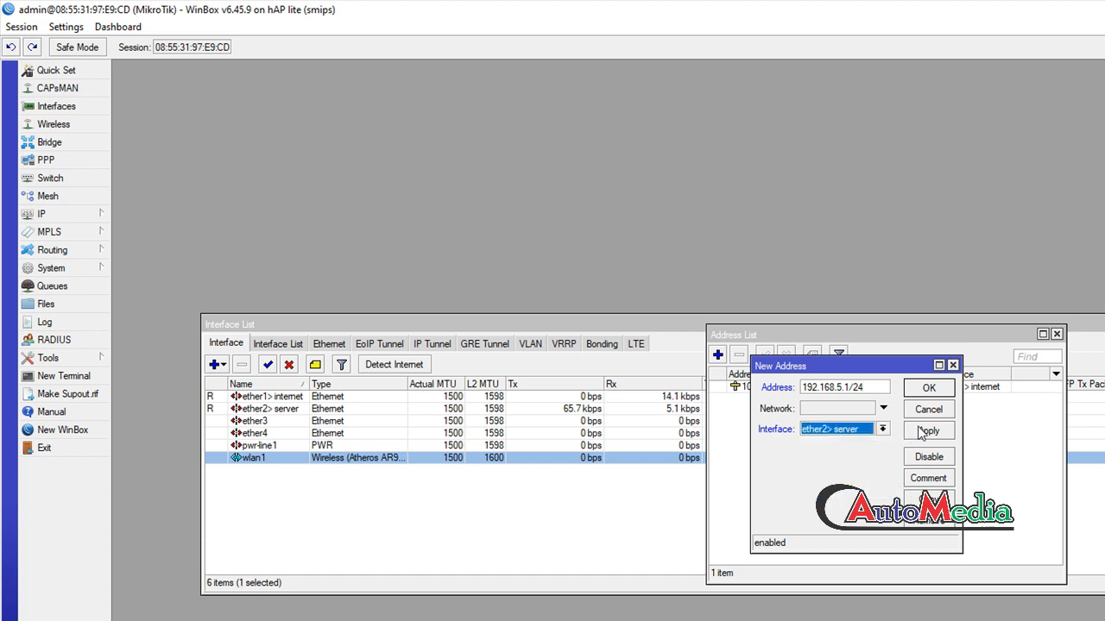
{"action": "left_click", "coordinate": [928, 431]}
{"action": "left_click", "coordinate": [928, 389]}
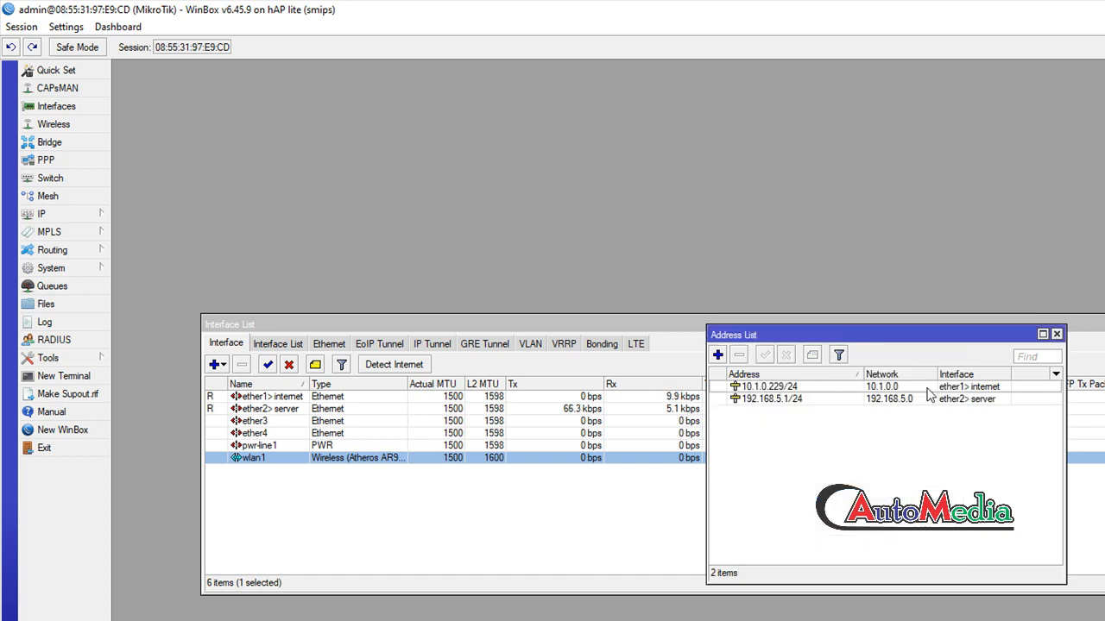
Add a firewall NAT rule with chain srcnat, out interface "ether1> internet" and the masquerade action
{"action": "left_click", "coordinate": [81, 214]}
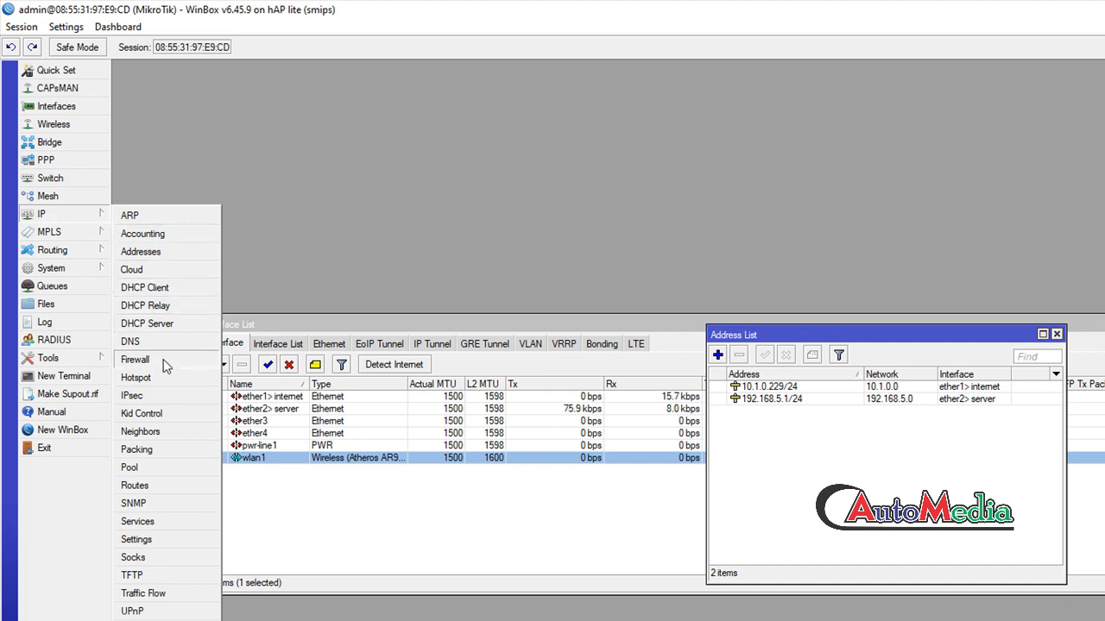
{"action": "left_click", "coordinate": [163, 359]}
{"action": "left_click", "coordinate": [481, 364]}
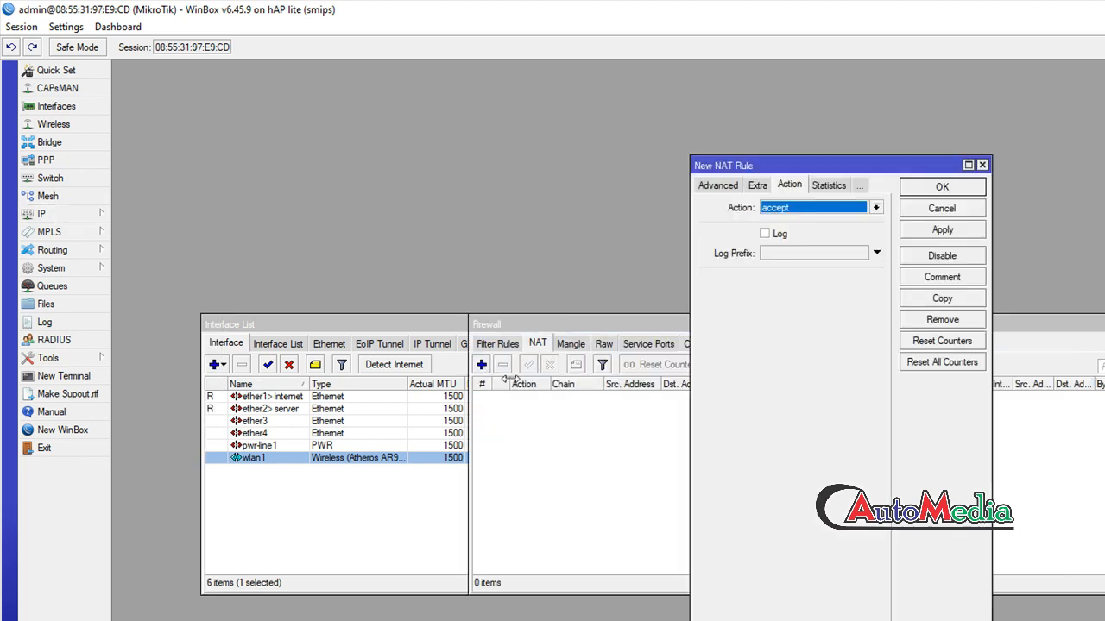
{"action": "left_click", "coordinate": [722, 188]}
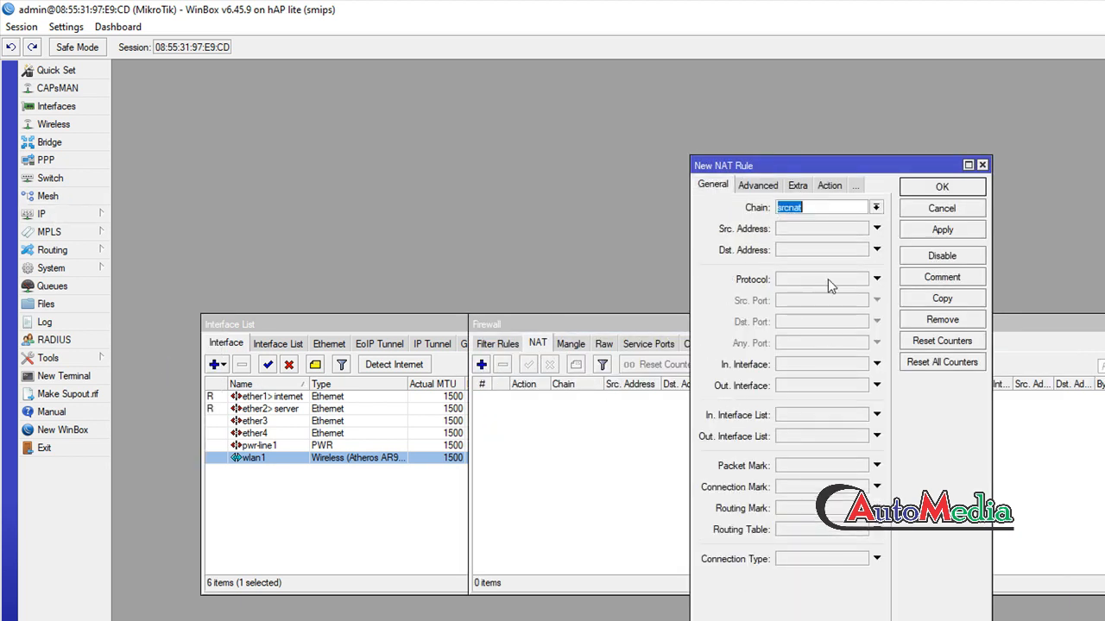
{"action": "left_click", "coordinate": [877, 385]}
{"action": "left_click", "coordinate": [863, 385]}
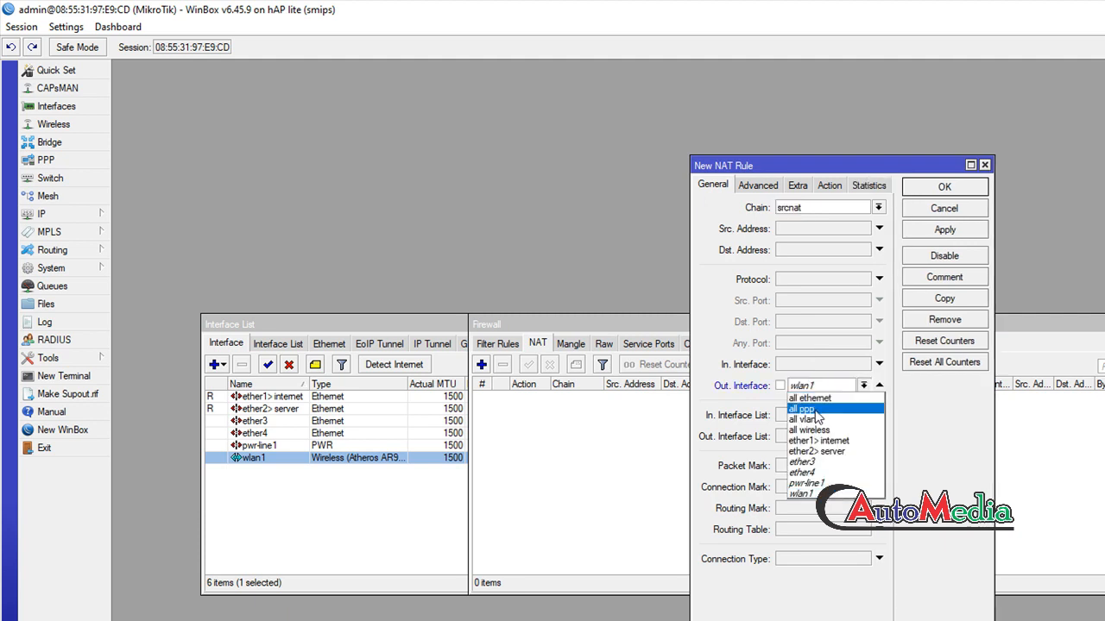
{"action": "left_click", "coordinate": [818, 441]}
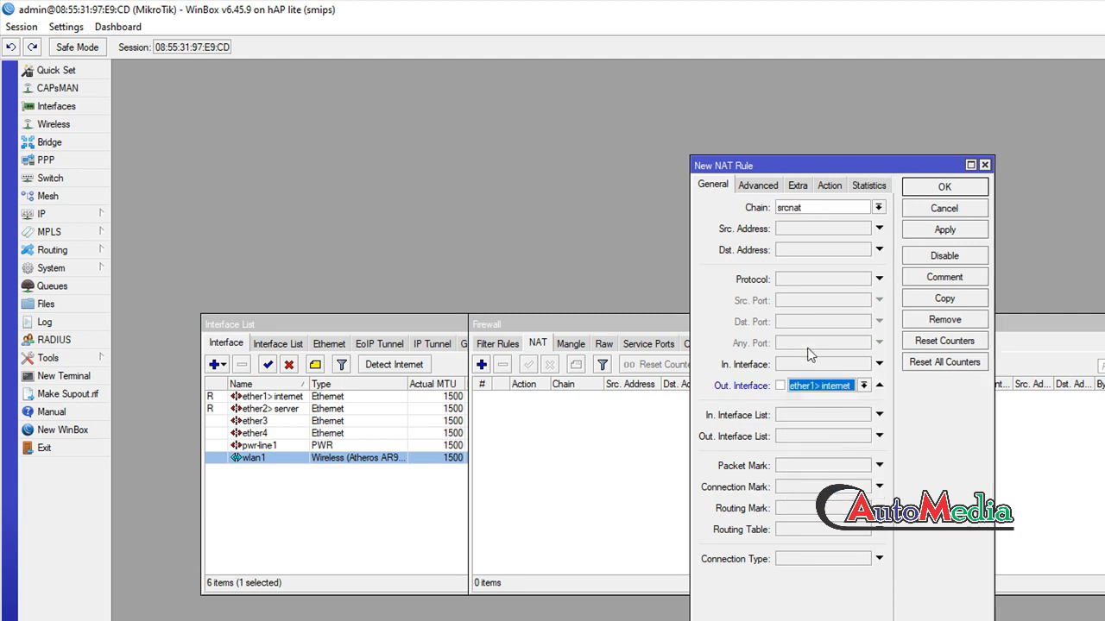
{"action": "left_click", "coordinate": [830, 188]}
{"action": "left_click", "coordinate": [831, 208]}
{"action": "left_click", "coordinate": [806, 284]}
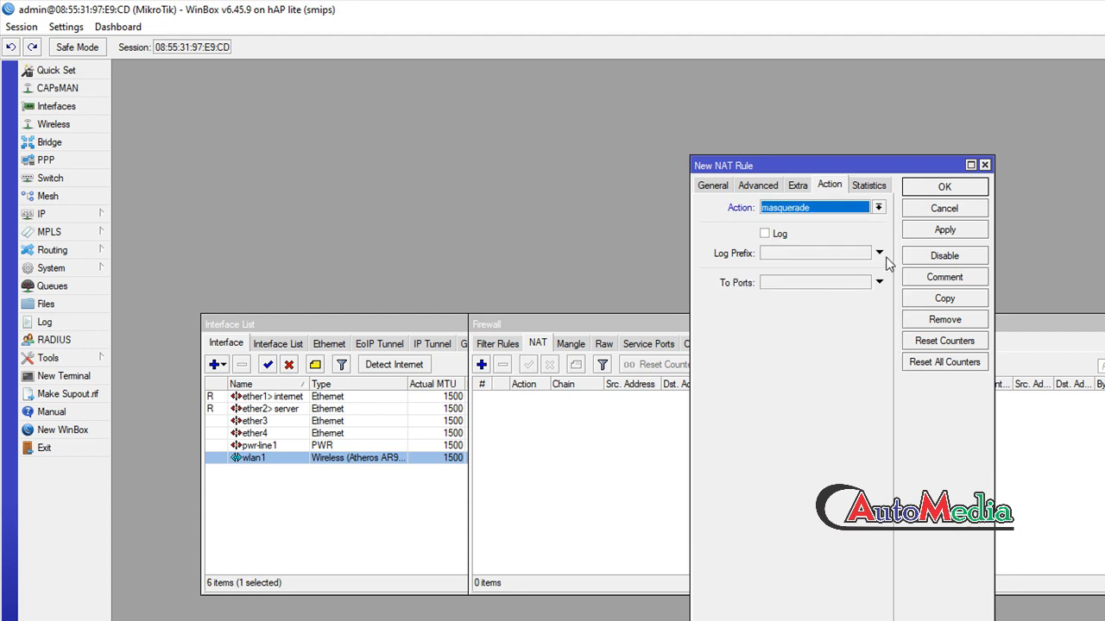
{"action": "left_click", "coordinate": [921, 230]}
{"action": "left_click", "coordinate": [925, 189]}
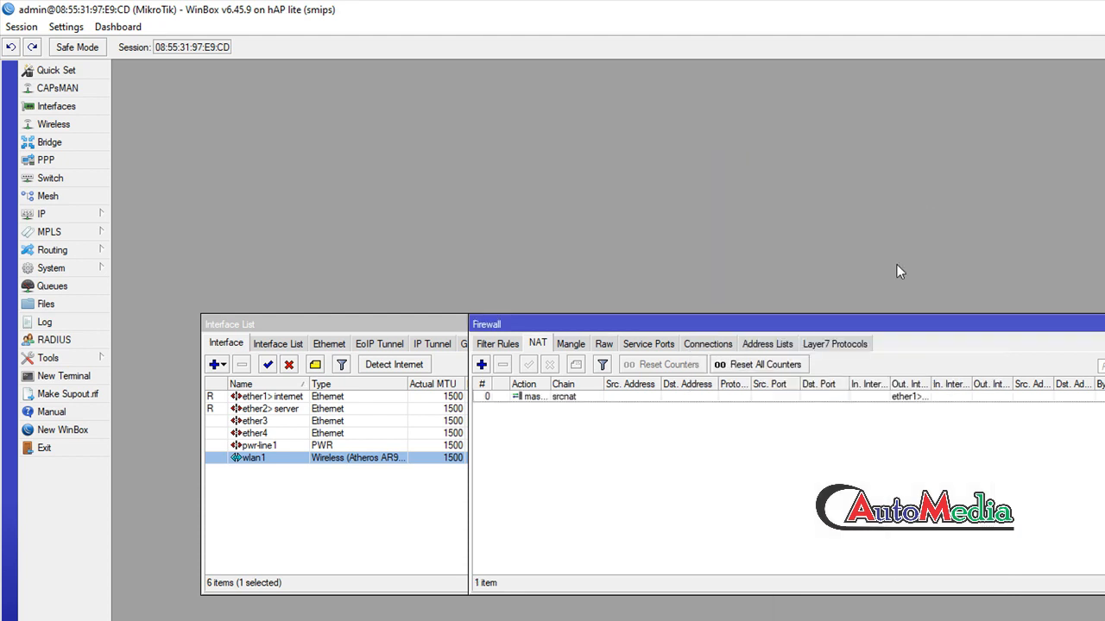
Set the router's DNS server to 10.1.0.1 and allow remote requests
{"action": "left_click", "coordinate": [99, 213]}
{"action": "left_click", "coordinate": [182, 347]}
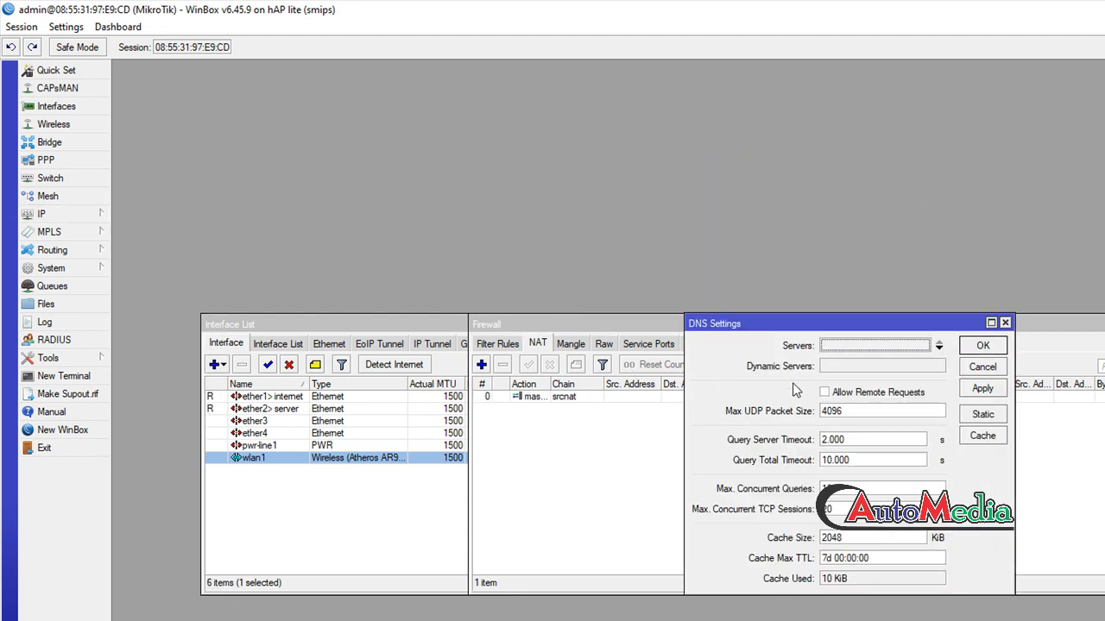
{"action": "left_click", "coordinate": [826, 392]}
{"action": "left_click", "coordinate": [861, 346]}
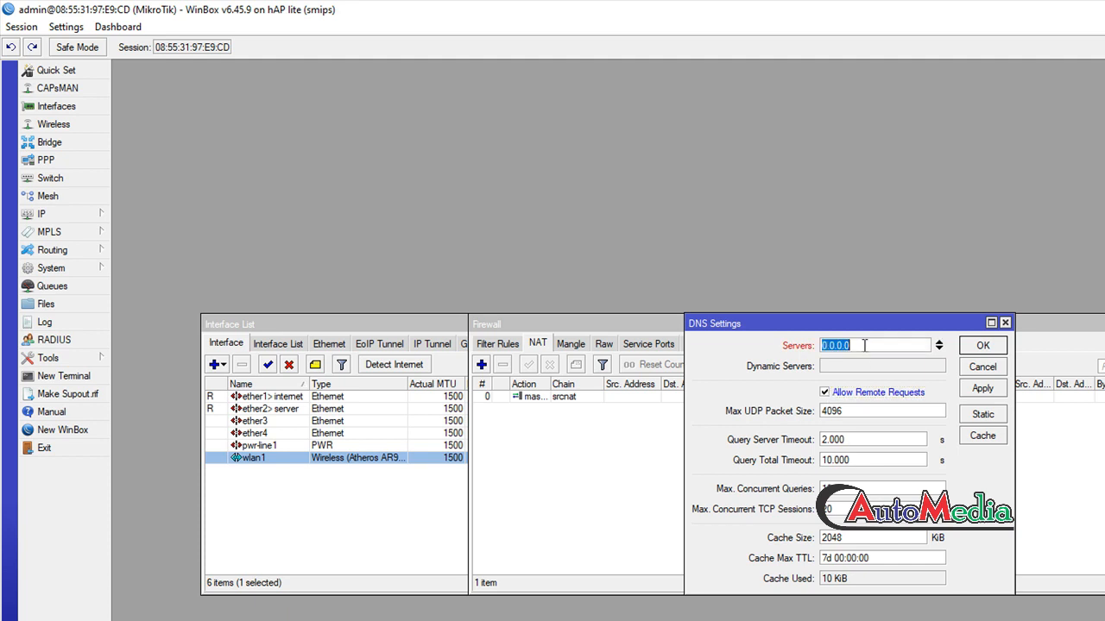
{"action": "type", "text": "10.1"}
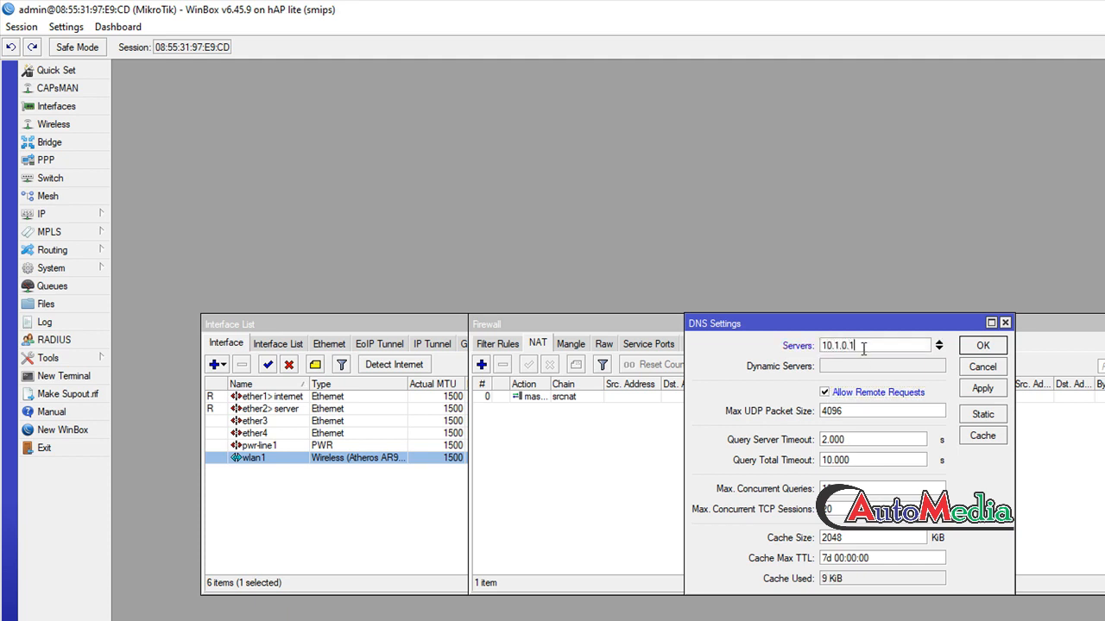
{"action": "left_click", "coordinate": [982, 388]}
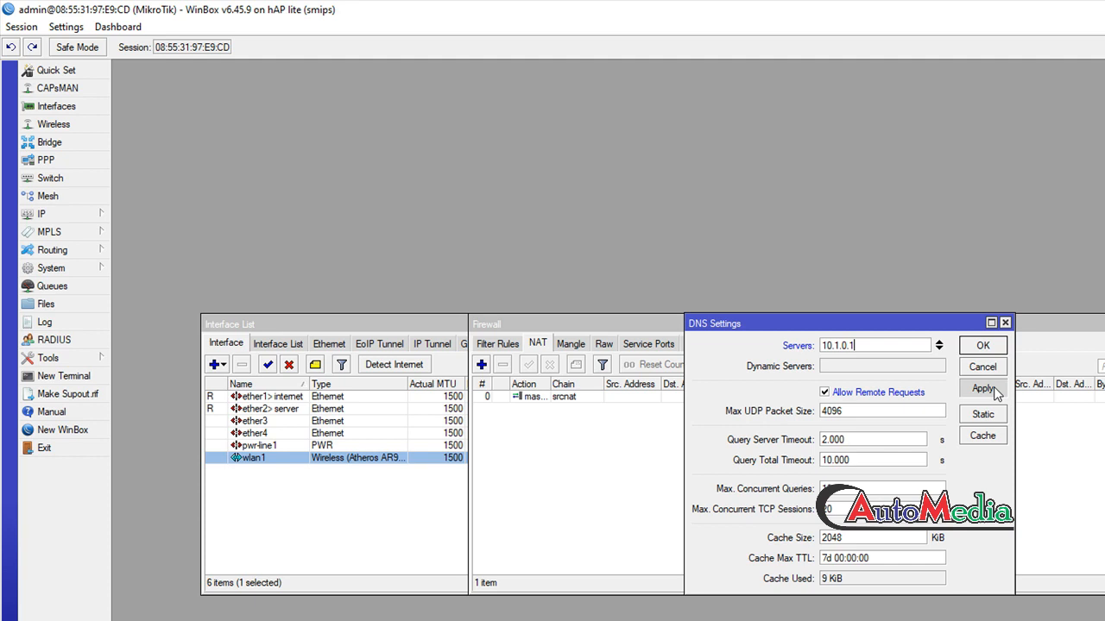
{"action": "left_click", "coordinate": [980, 346]}
Add a default route for 0.0.0.0/0 through gateway 10.1.0.1, with the gateway checked by ping
{"action": "left_click", "coordinate": [77, 216]}
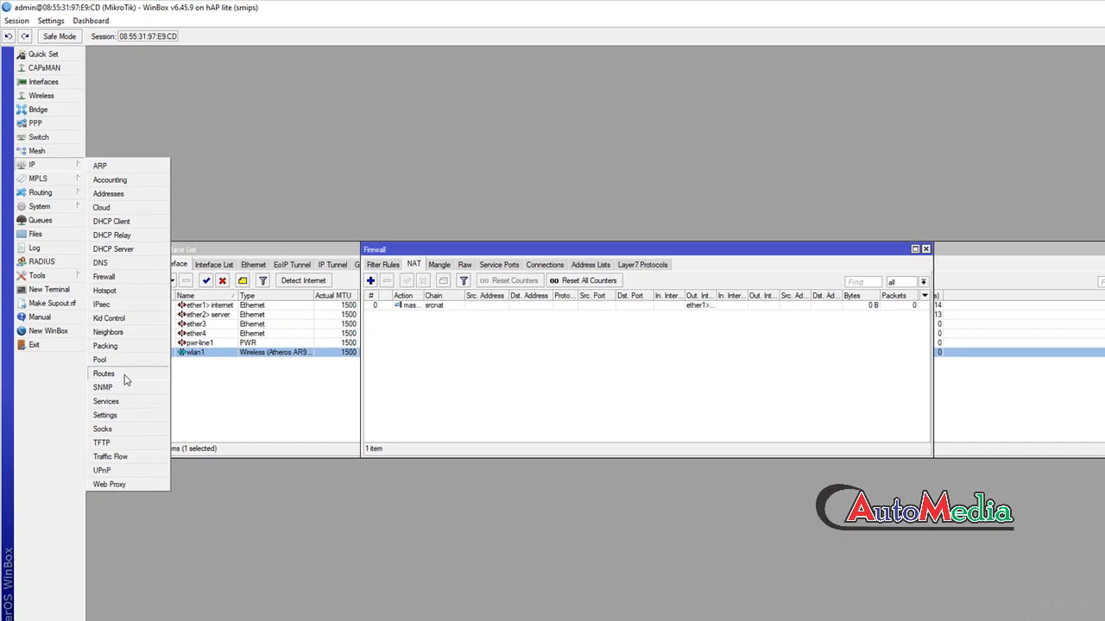
{"action": "left_click", "coordinate": [123, 376]}
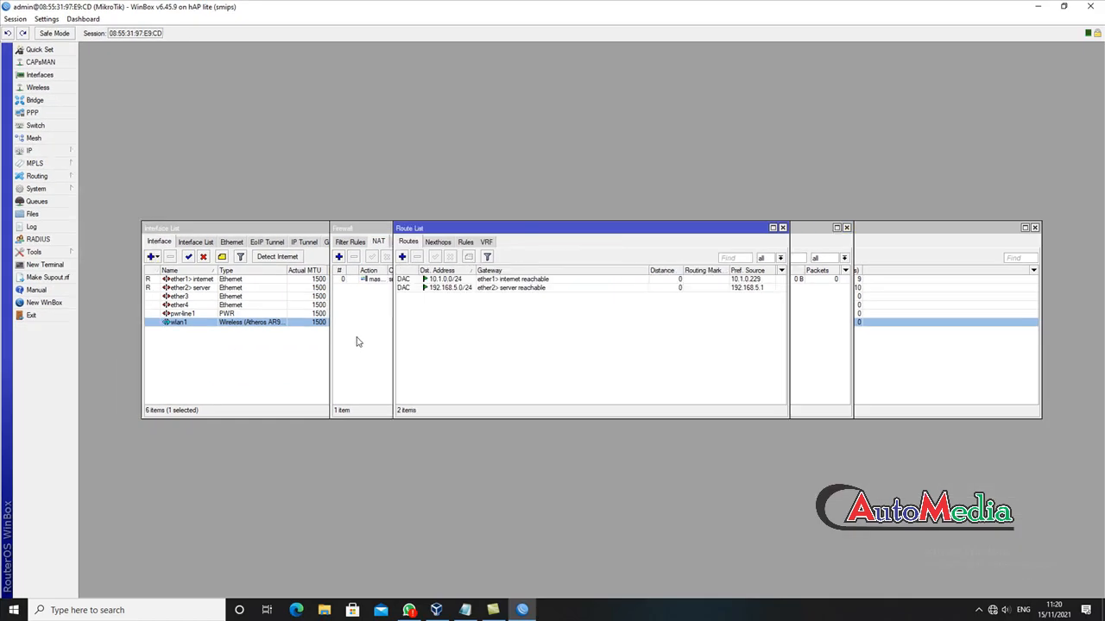
{"action": "left_click", "coordinate": [402, 257]}
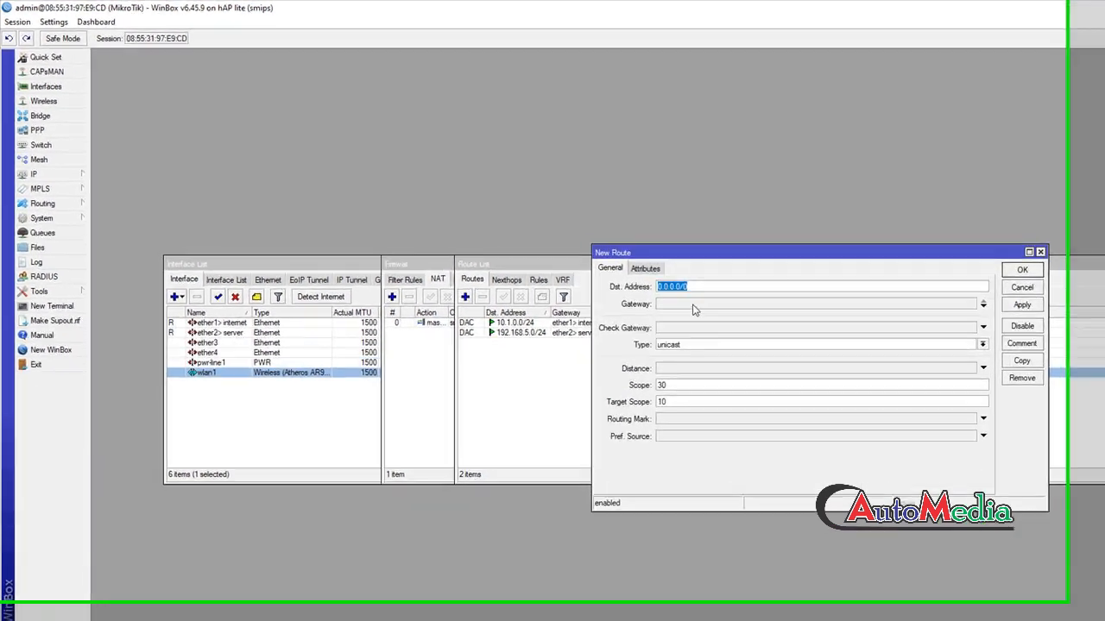
{"action": "left_click", "coordinate": [605, 262]}
{"action": "type", "text": "10.1.0.1"}
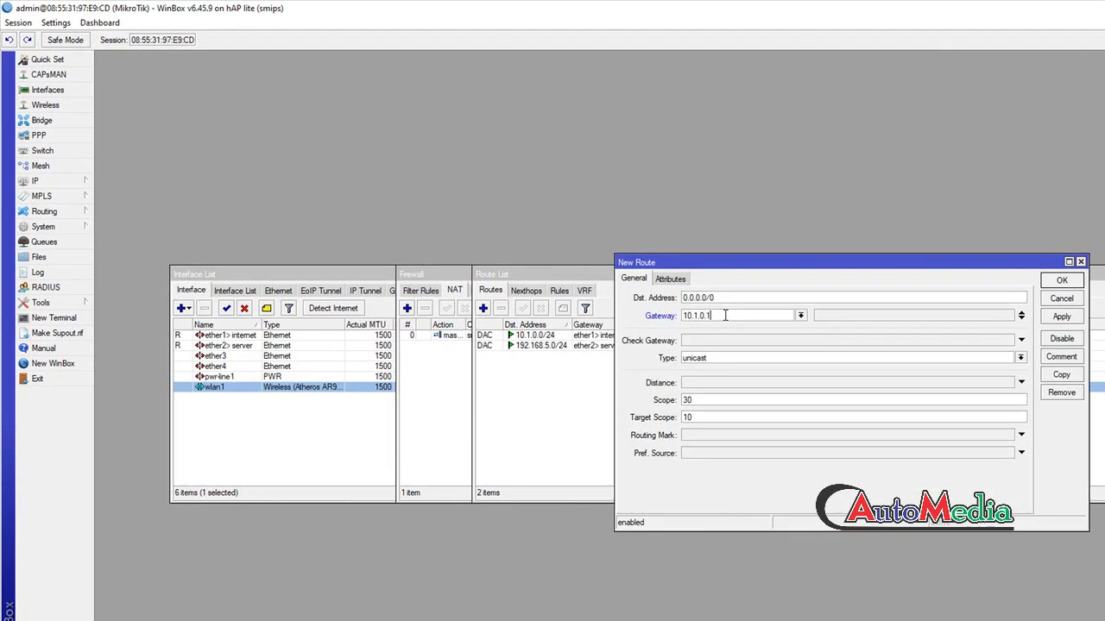
{"action": "left_click", "coordinate": [747, 342]}
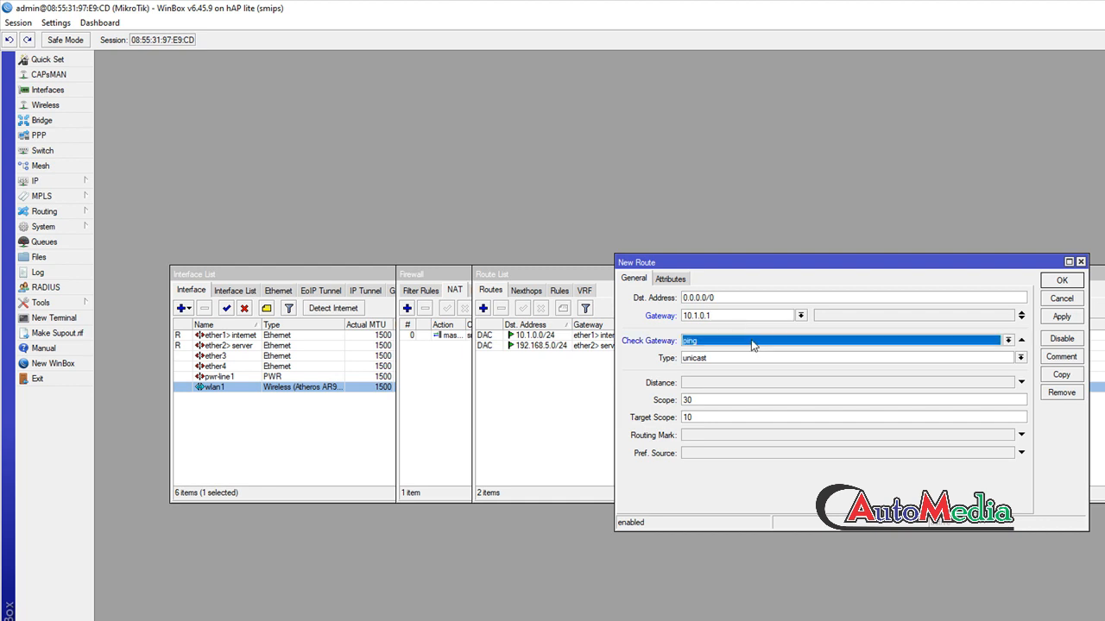
{"action": "left_click", "coordinate": [1062, 281]}
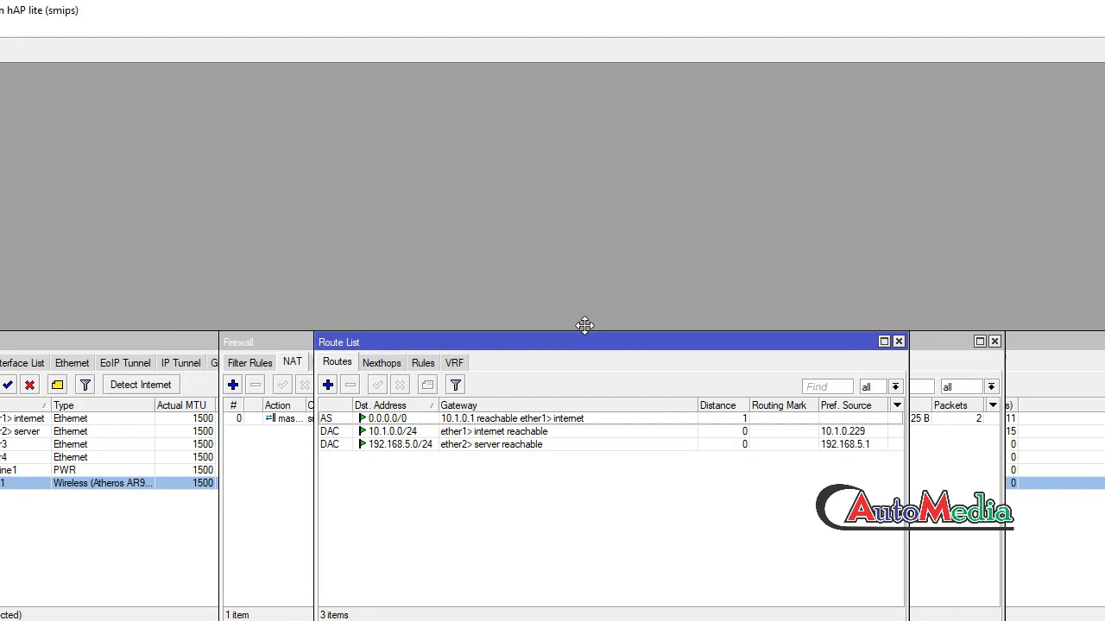
{"action": "left_click_drag", "start_coordinate": [585, 325], "coordinate": [649, 163]}
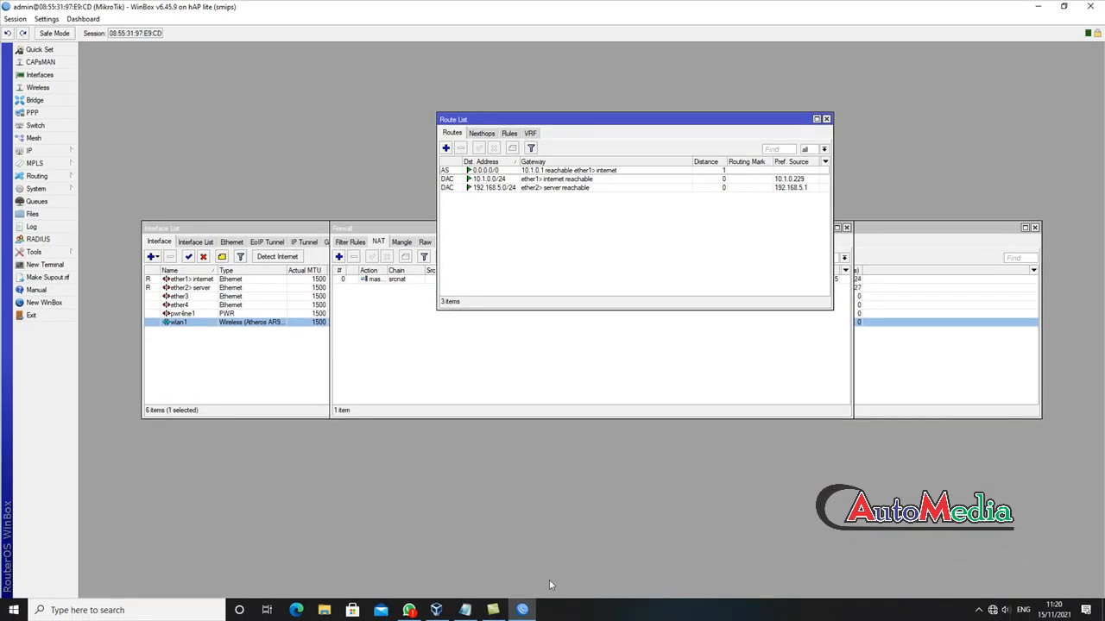
Switch to the Windows network settings and review the IPv4 address, gateway and DNS properties of the Ethernet 2 adapter
{"action": "right_click", "coordinate": [992, 610]}
{"action": "left_click", "coordinate": [992, 593]}
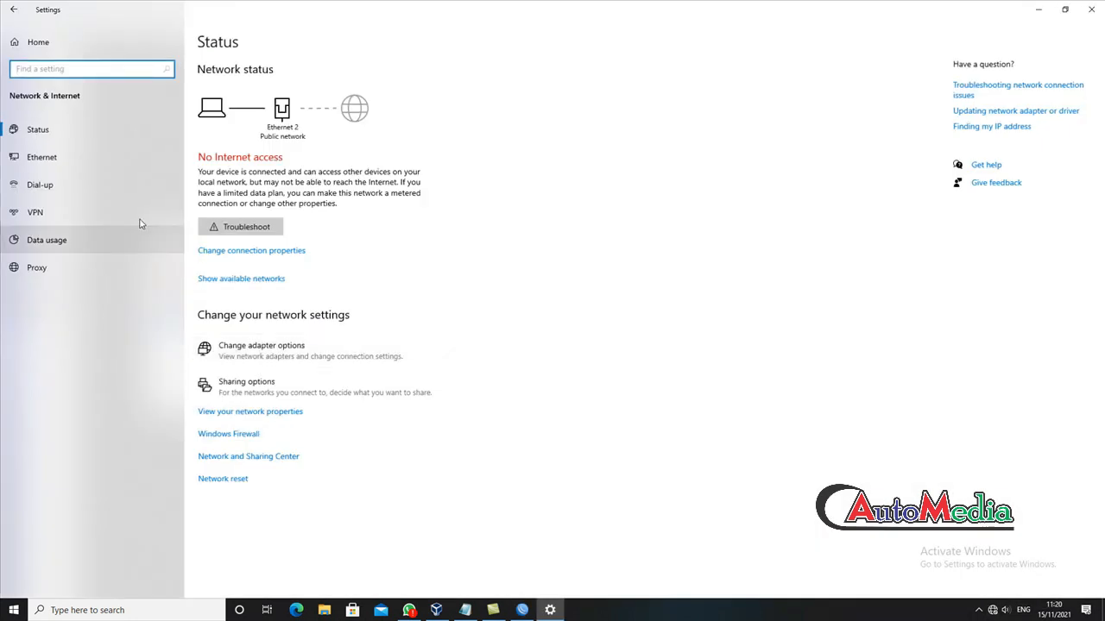
{"action": "left_click", "coordinate": [78, 162]}
{"action": "left_click", "coordinate": [970, 83]}
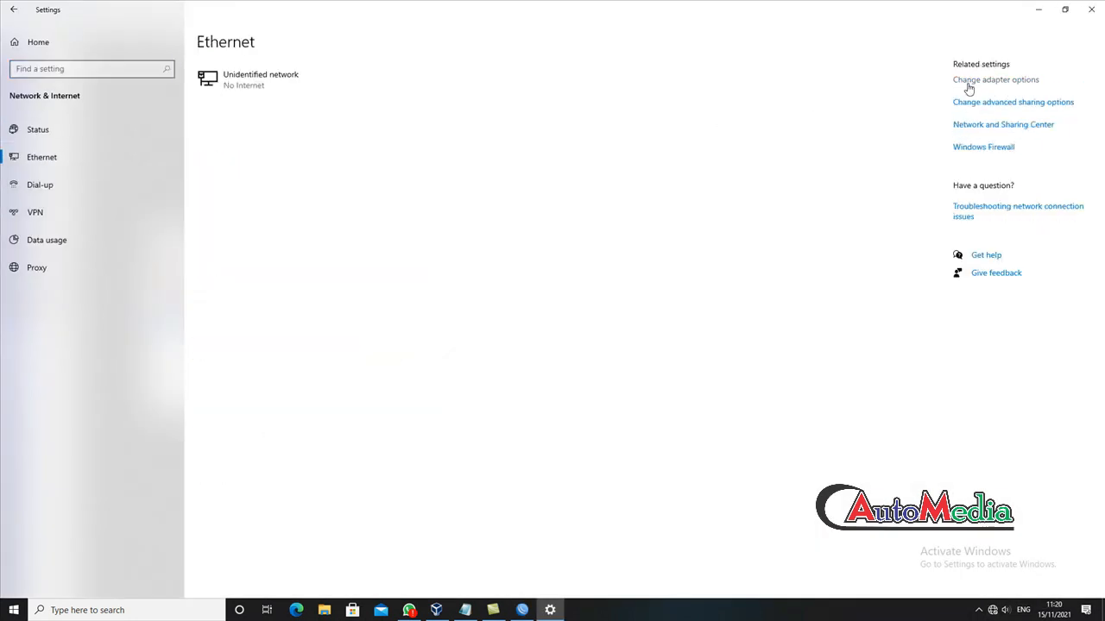
{"action": "left_click", "coordinate": [409, 304]}
{"action": "right_click", "coordinate": [409, 304]}
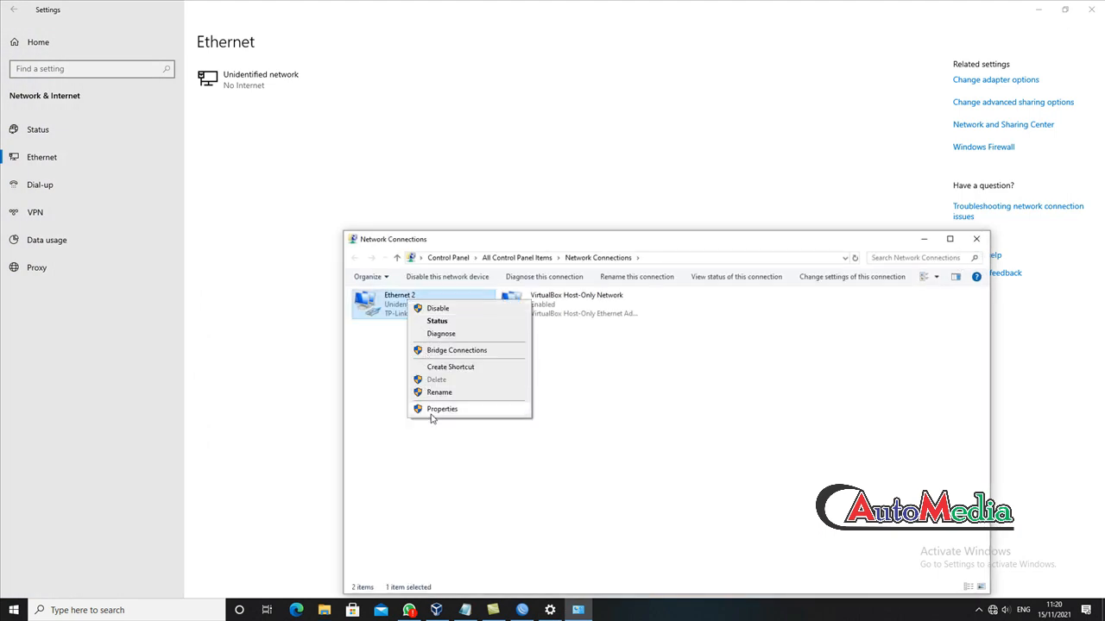
{"action": "left_click", "coordinate": [432, 411]}
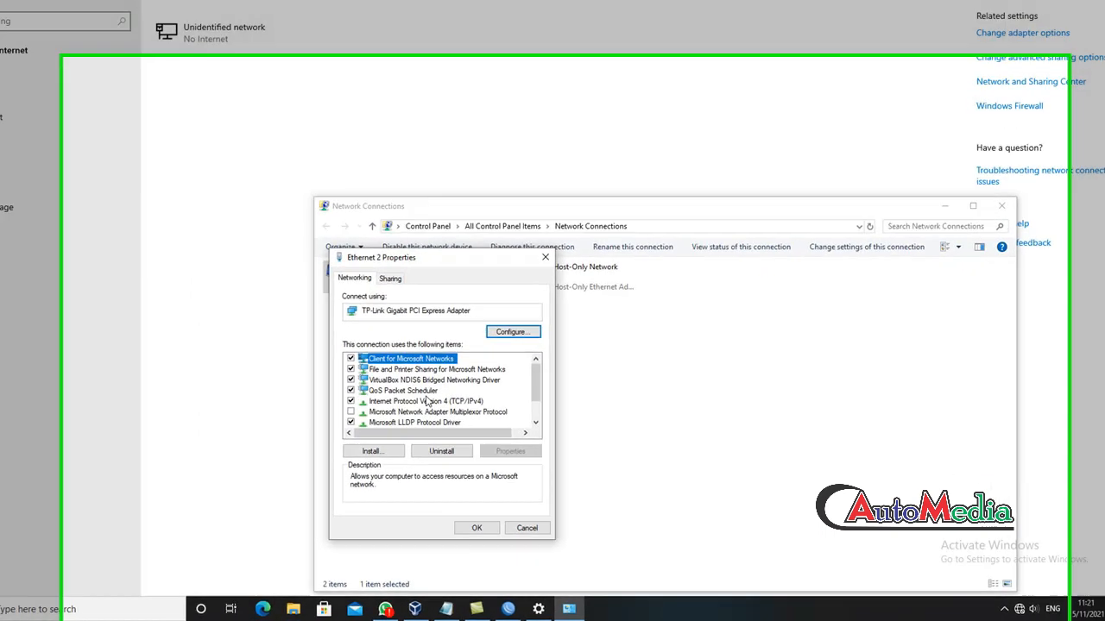
{"action": "double_click", "coordinate": [427, 402]}
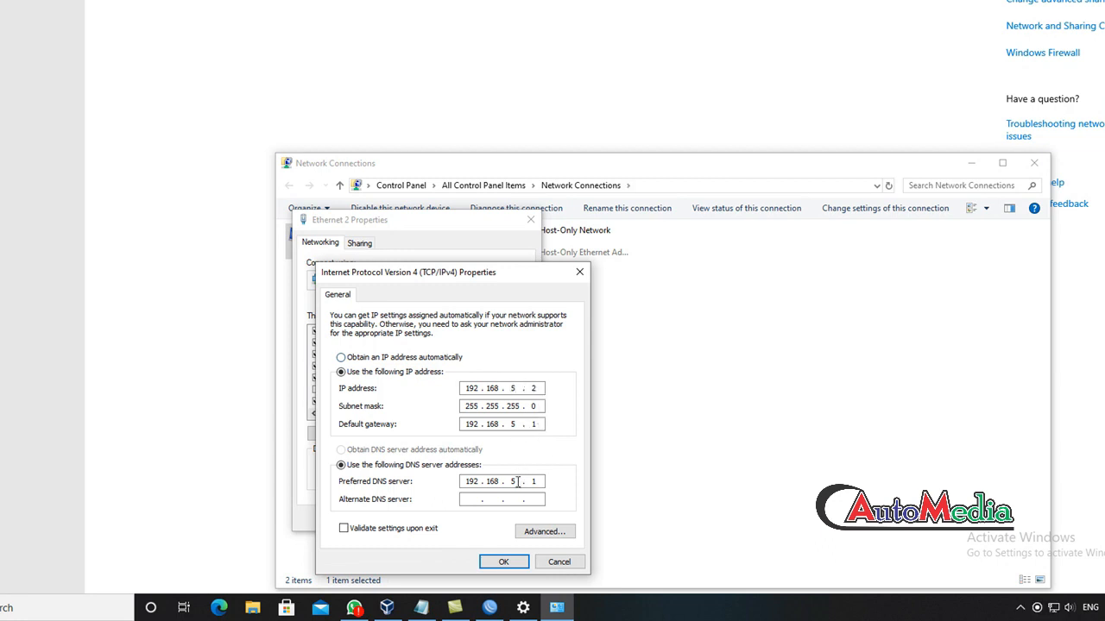
{"action": "left_click", "coordinate": [496, 562]}
{"action": "left_click", "coordinate": [461, 519]}
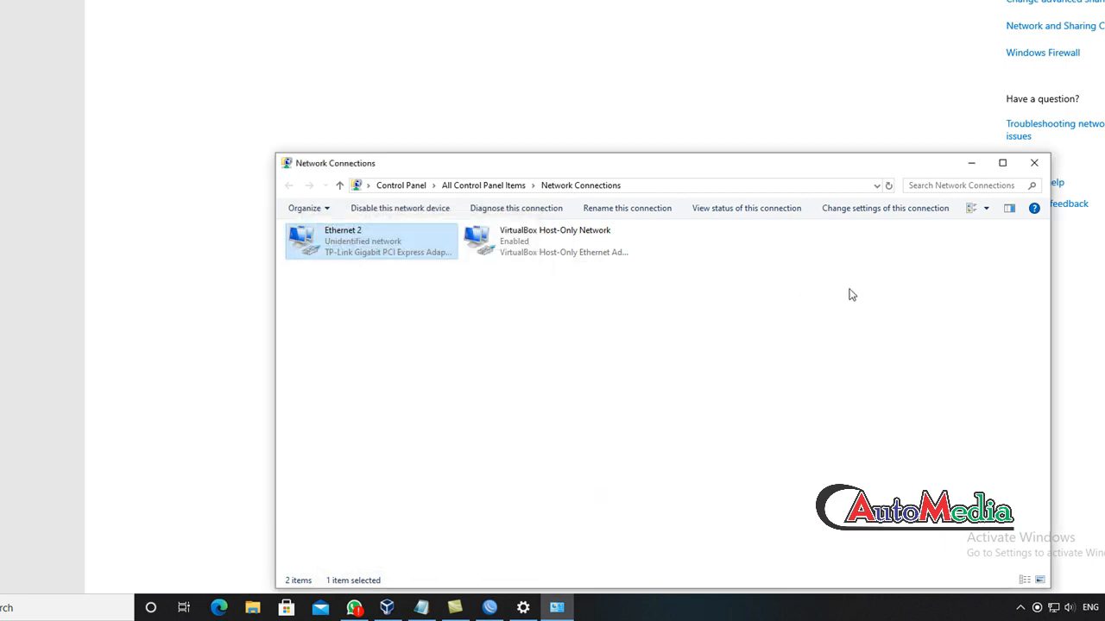
Check the connection status of the Ethernet 2 adapter in Network Connections
{"action": "left_click", "coordinate": [455, 310]}
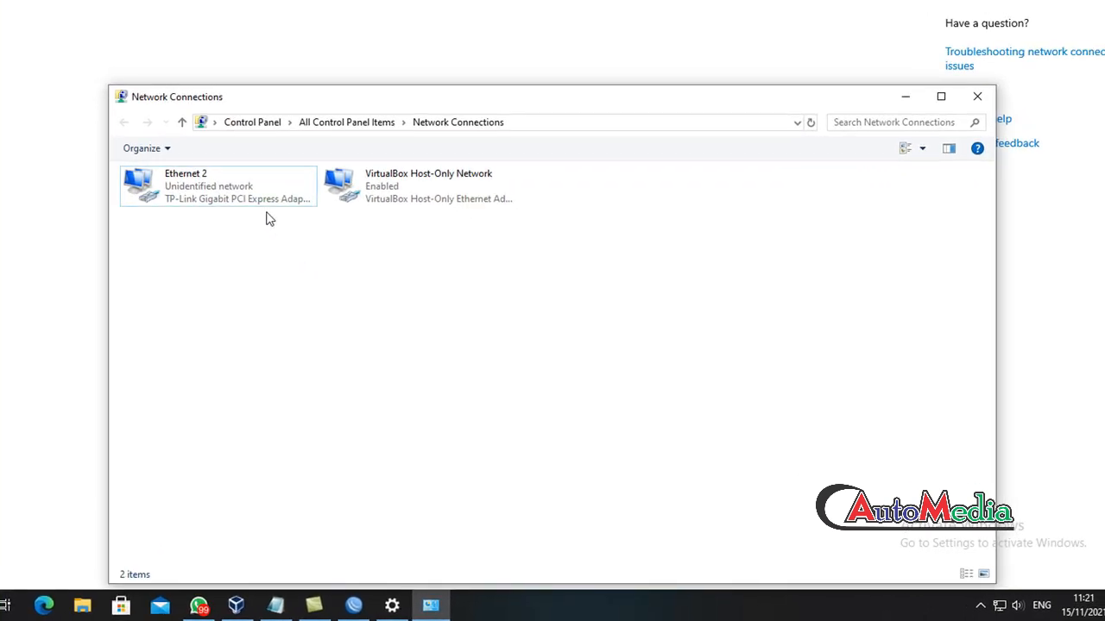
{"action": "left_click", "coordinate": [259, 198]}
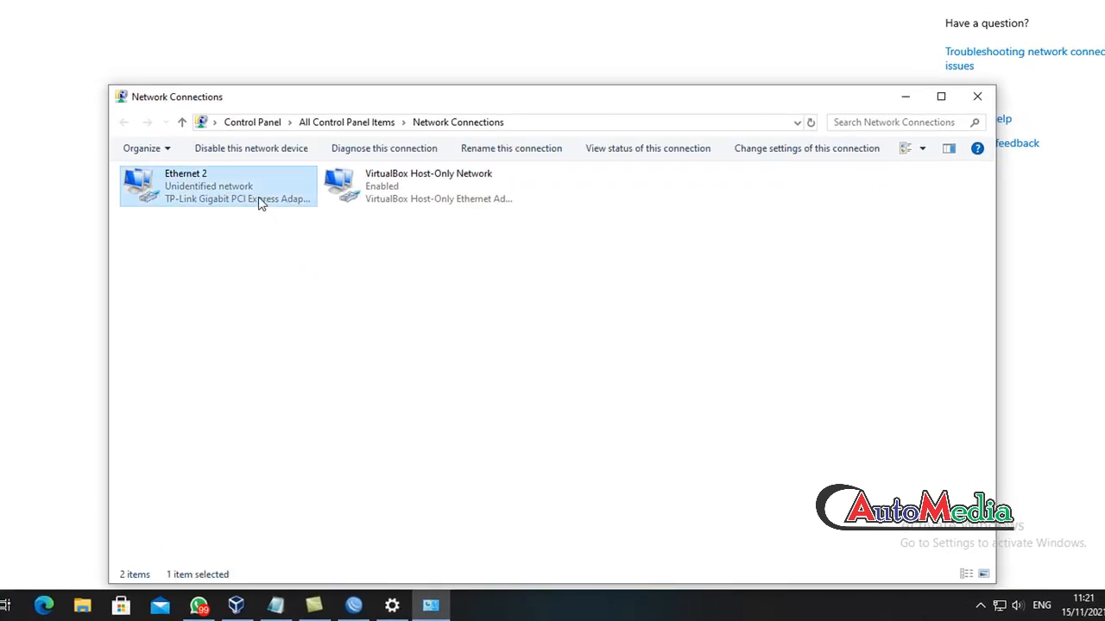
{"action": "double_click", "coordinate": [259, 198]}
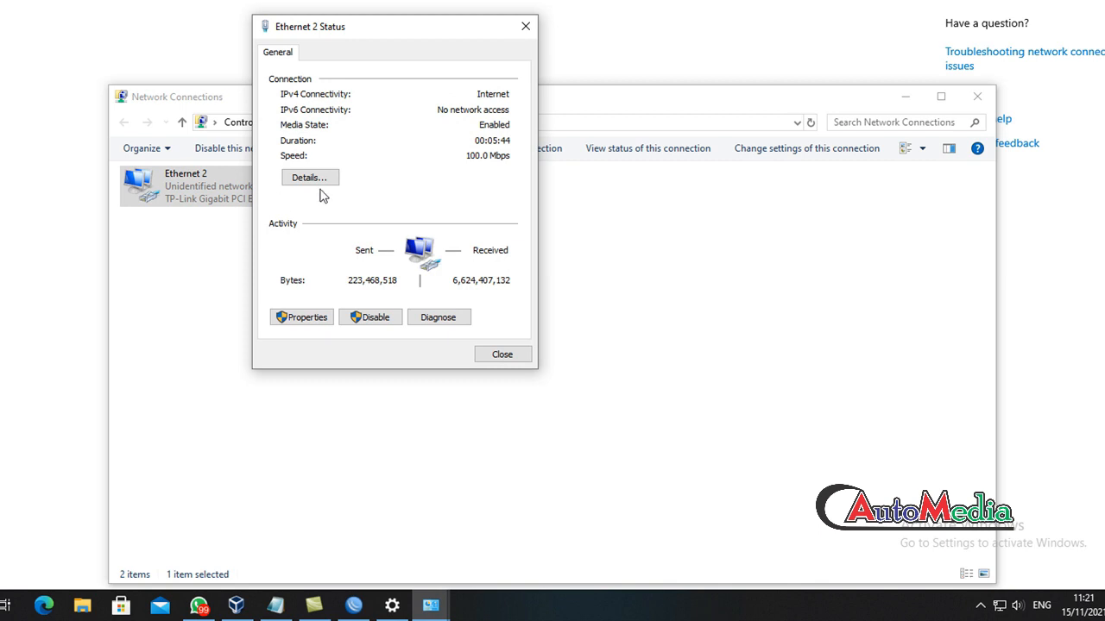
{"action": "left_click", "coordinate": [525, 26]}
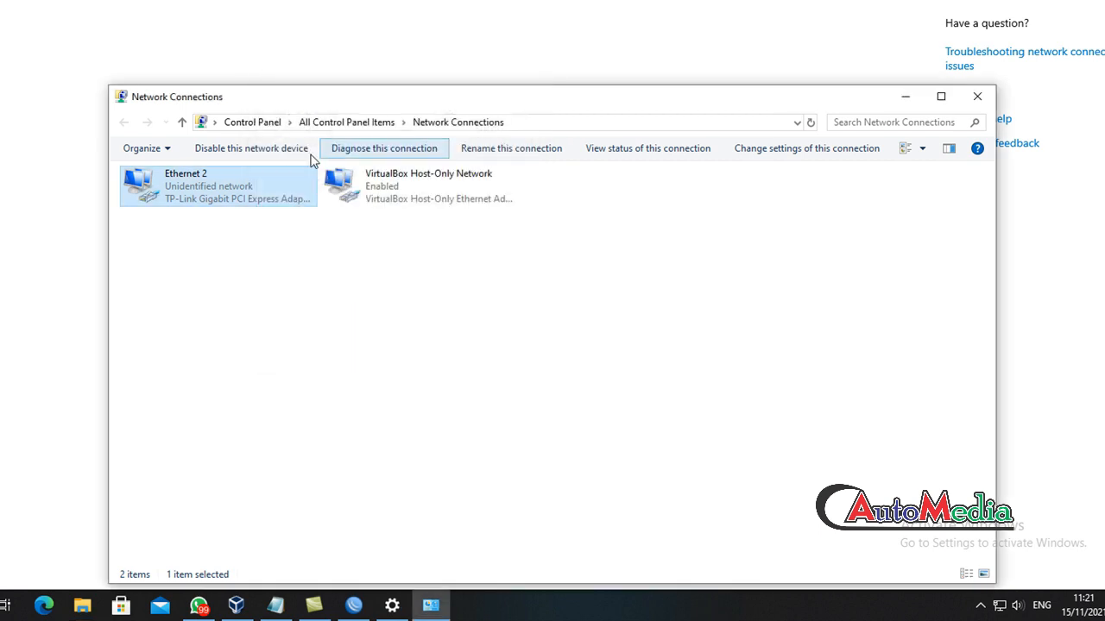
Restart the Ethernet 2 network adapter by disabling it and enabling it again
{"action": "right_click", "coordinate": [244, 194]}
{"action": "left_click", "coordinate": [264, 201]}
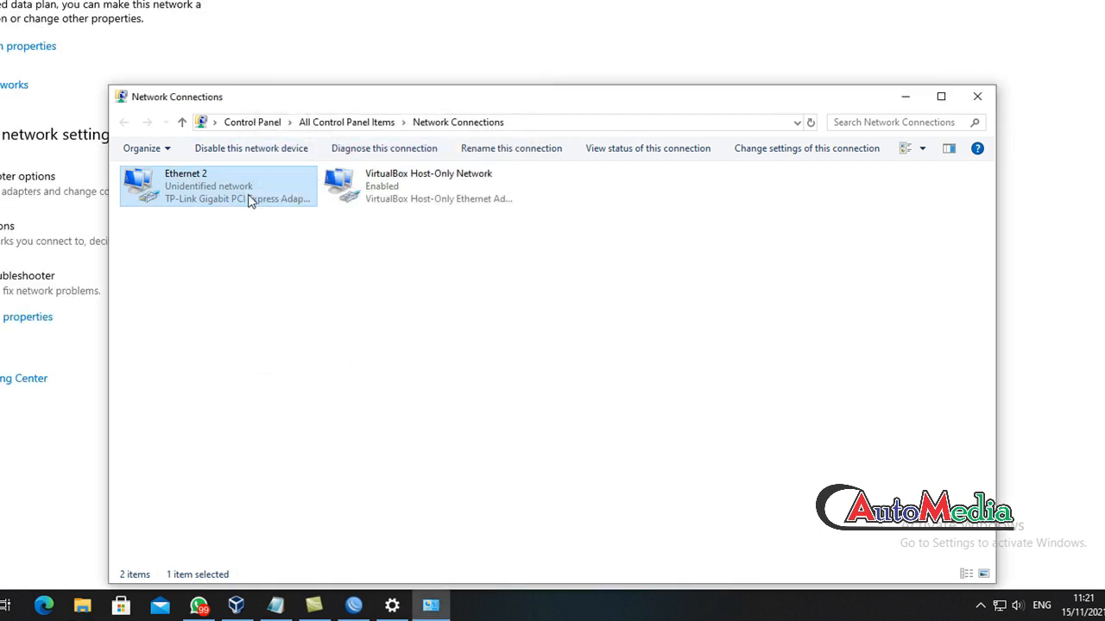
{"action": "right_click", "coordinate": [210, 181]}
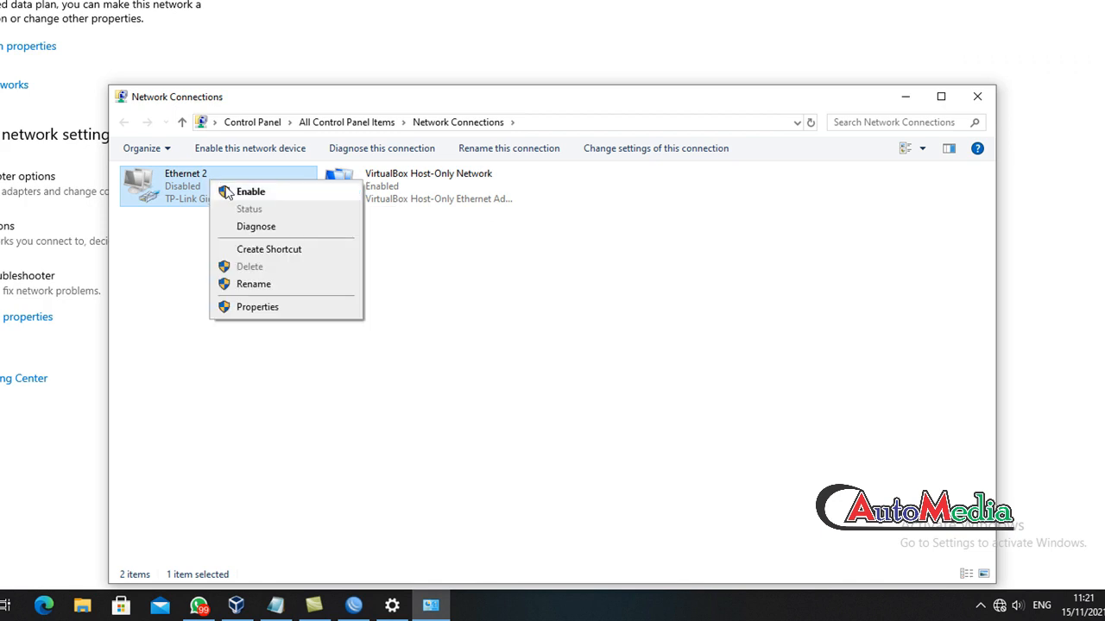
{"action": "left_click", "coordinate": [231, 194]}
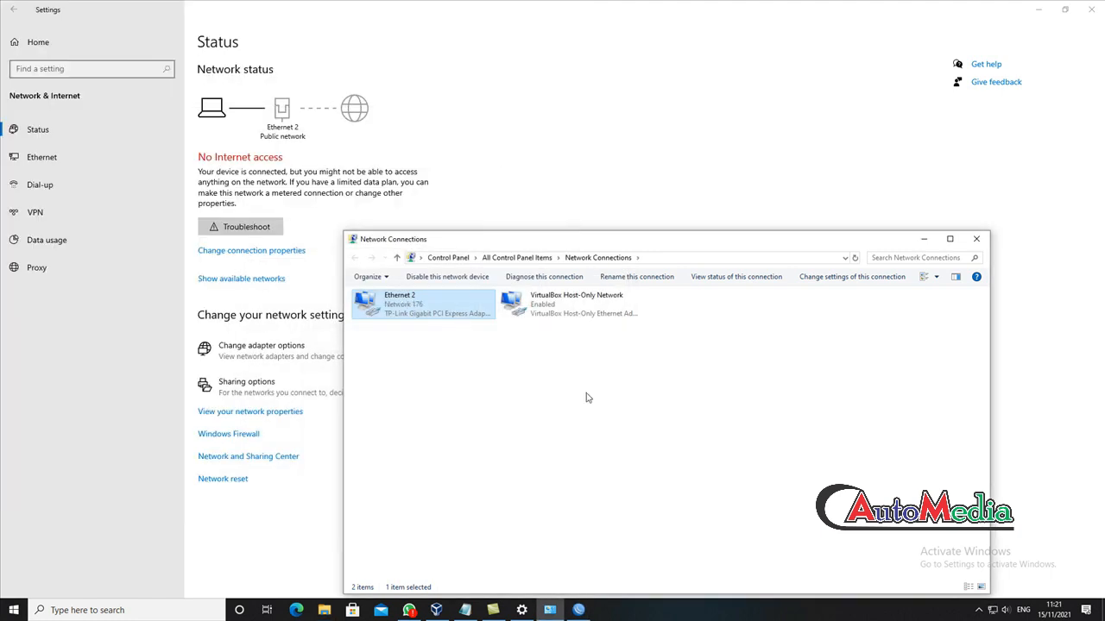
Close the Windows network settings and check the port forwarding rule on Adapter 2 of the RDM M virtual machine in VirtualBox
{"action": "left_click", "coordinate": [976, 239]}
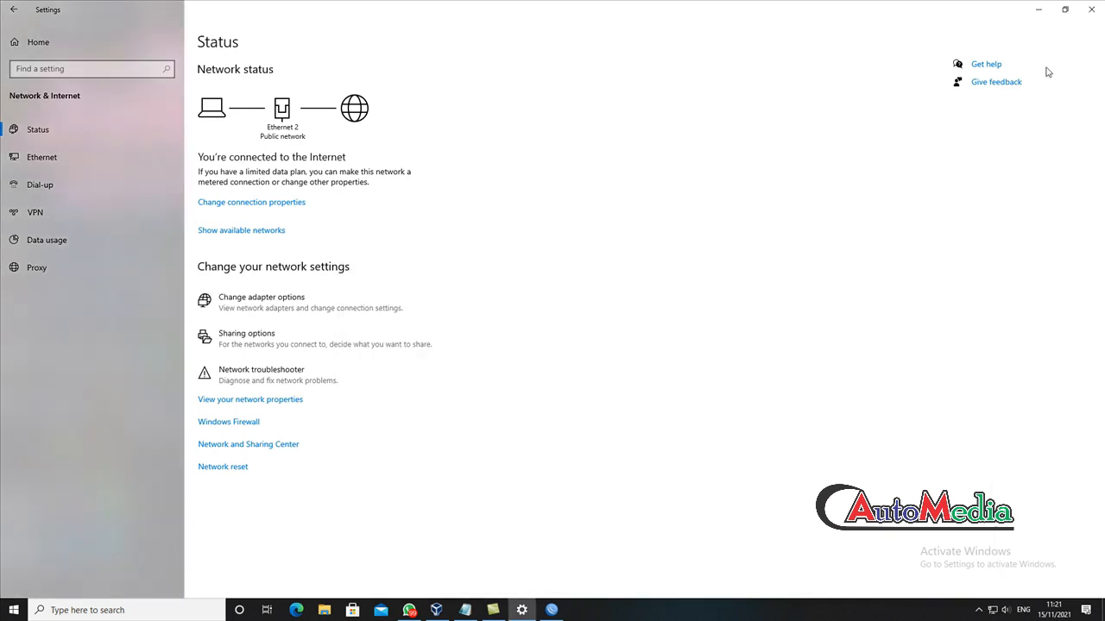
{"action": "left_click", "coordinate": [1092, 11]}
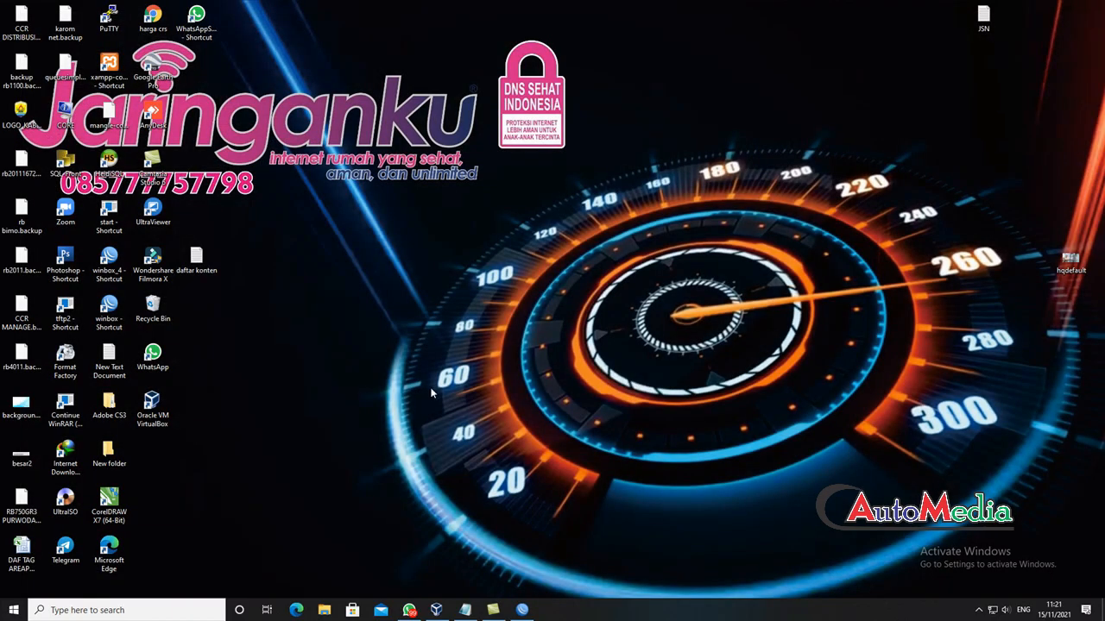
{"action": "left_click", "coordinate": [436, 610]}
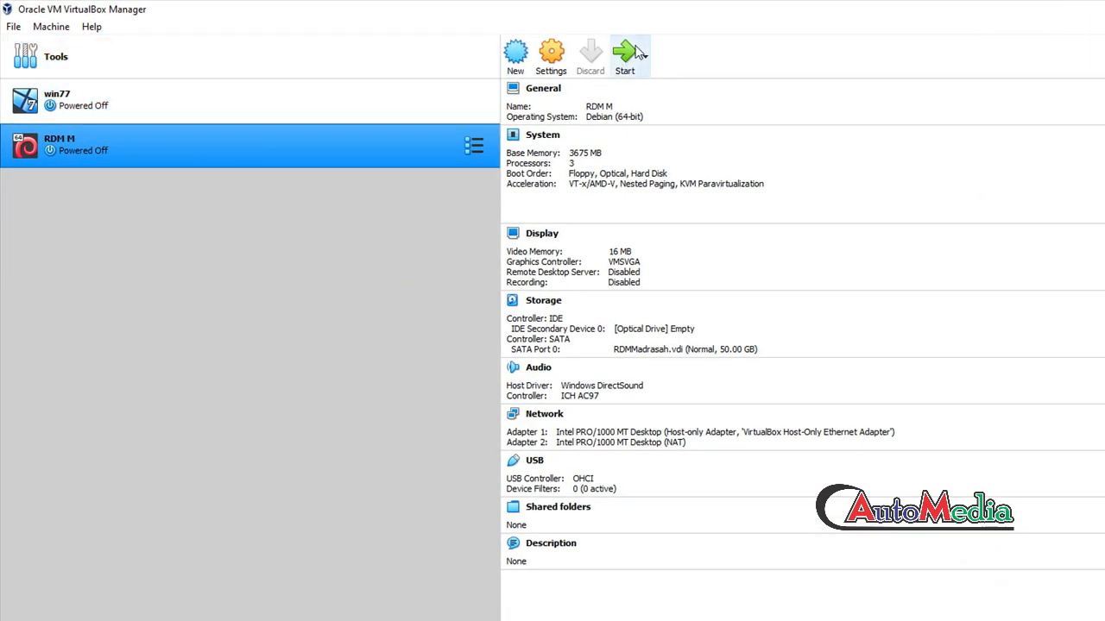
{"action": "left_click", "coordinate": [566, 59]}
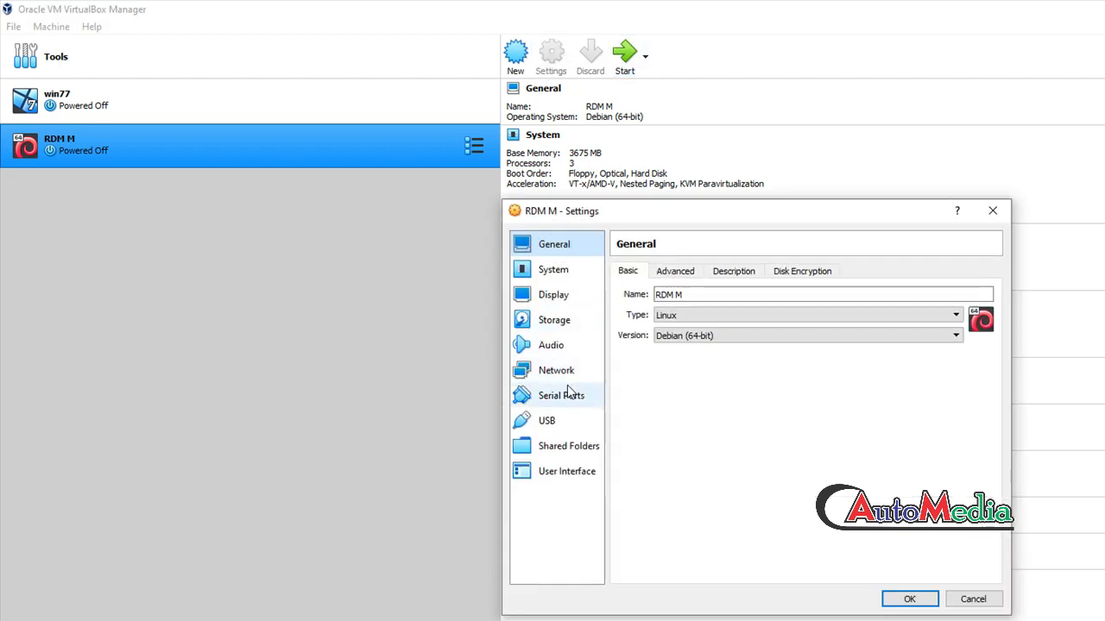
{"action": "left_click", "coordinate": [568, 371]}
{"action": "left_click", "coordinate": [707, 274]}
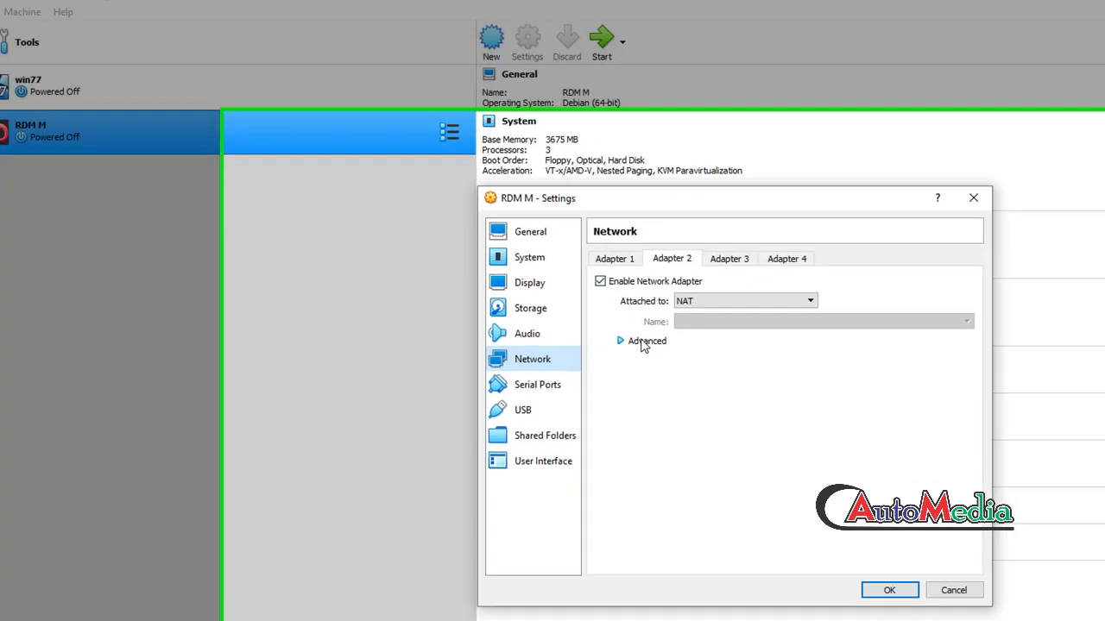
{"action": "left_click", "coordinate": [664, 352]}
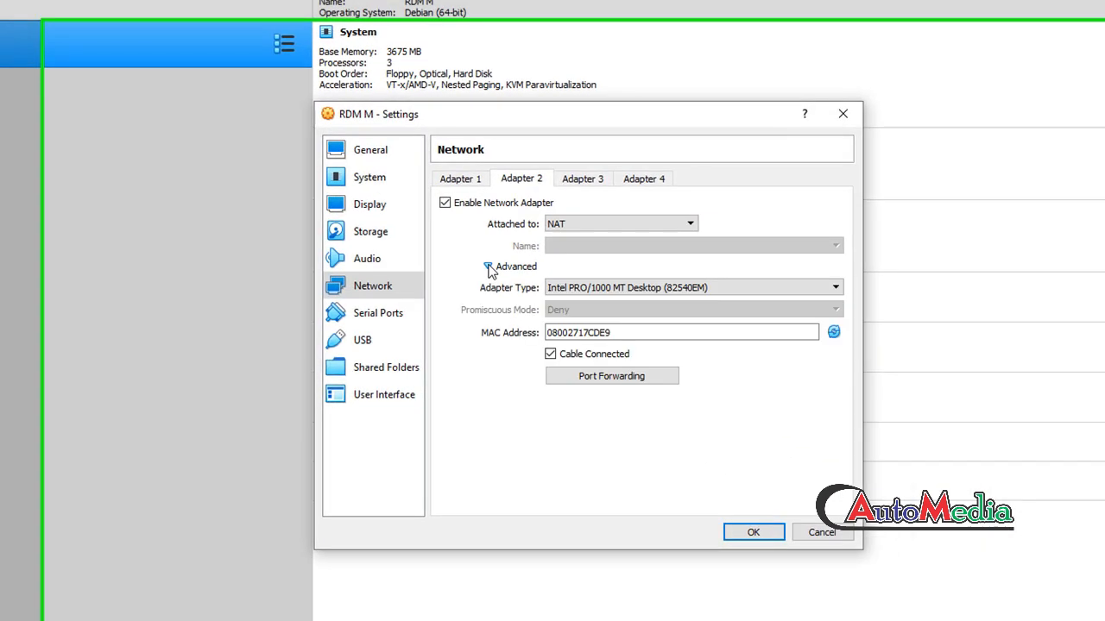
{"action": "left_click", "coordinate": [536, 353]}
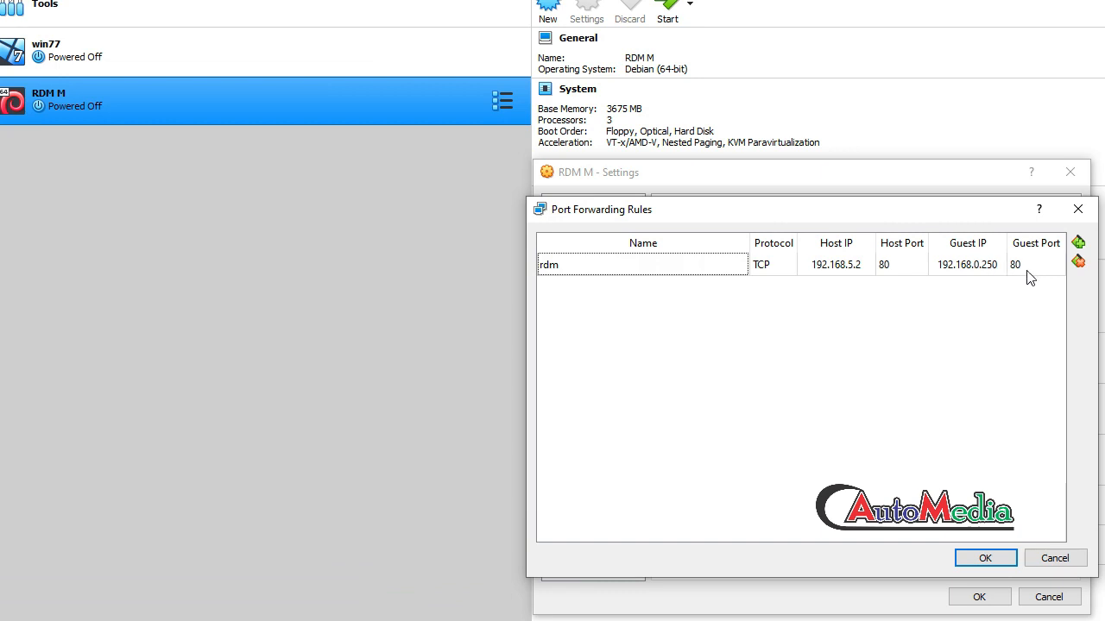
{"action": "left_click", "coordinate": [1001, 557]}
{"action": "left_click", "coordinate": [993, 594]}
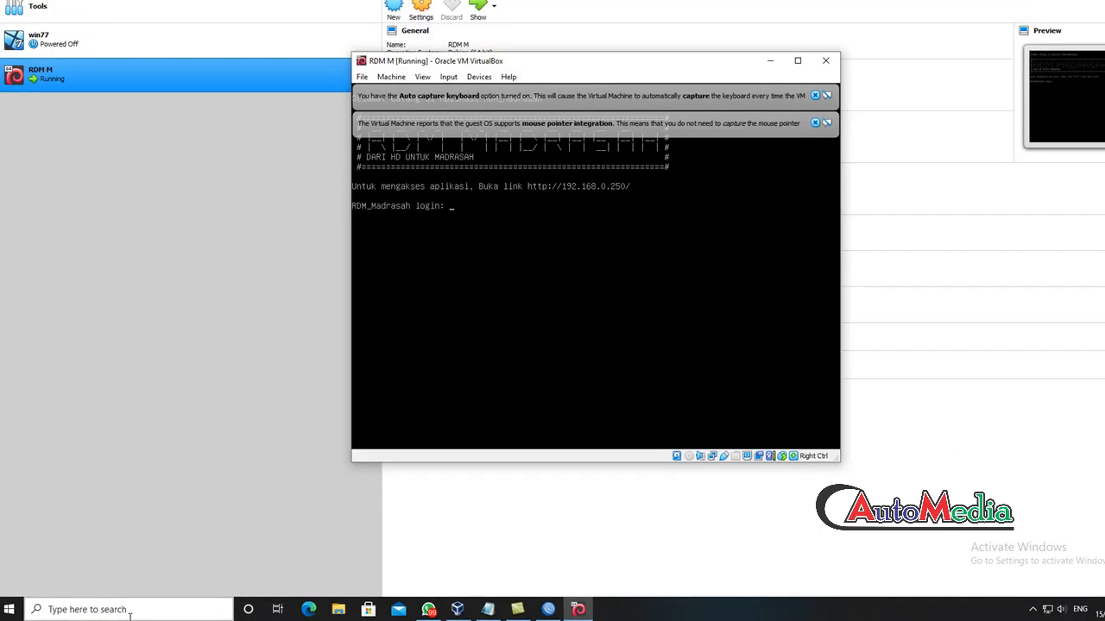
Switch to Chrome and load the RDM server page at 192.168.5.2
{"action": "left_click", "coordinate": [138, 608]}
{"action": "left_click", "coordinate": [277, 353]}
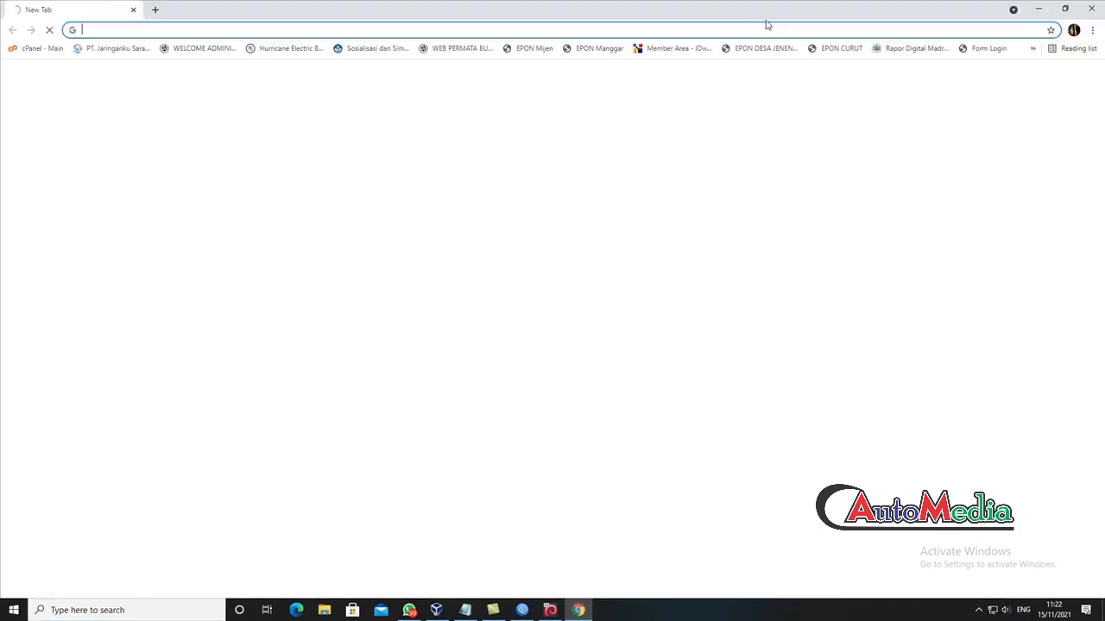
{"action": "type", "text": "192.168.5.2"}
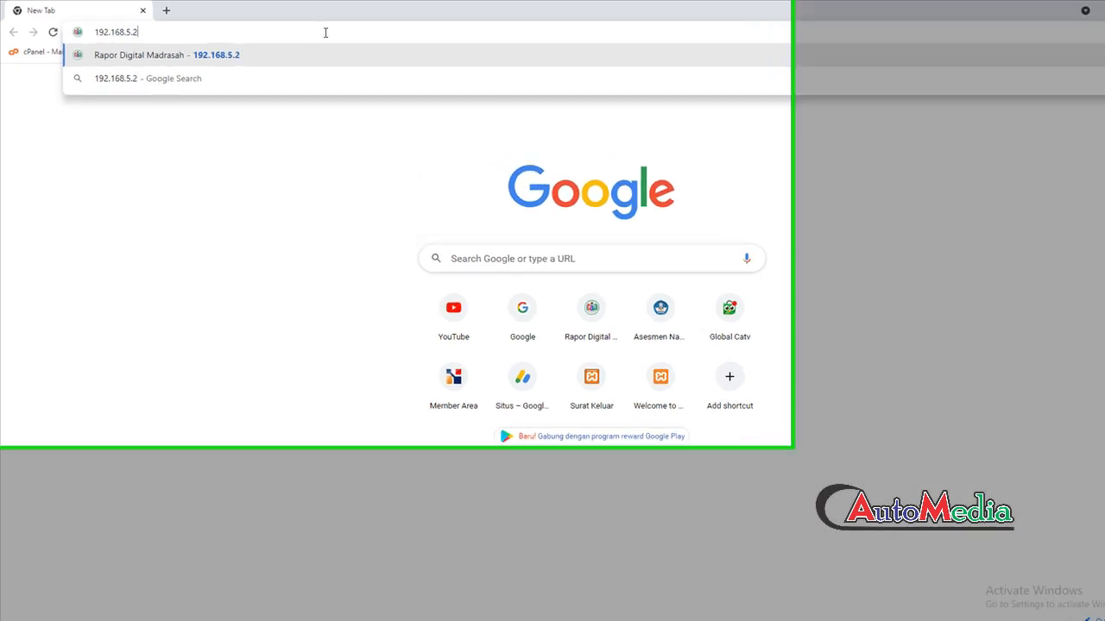
{"action": "key", "text": "Return"}
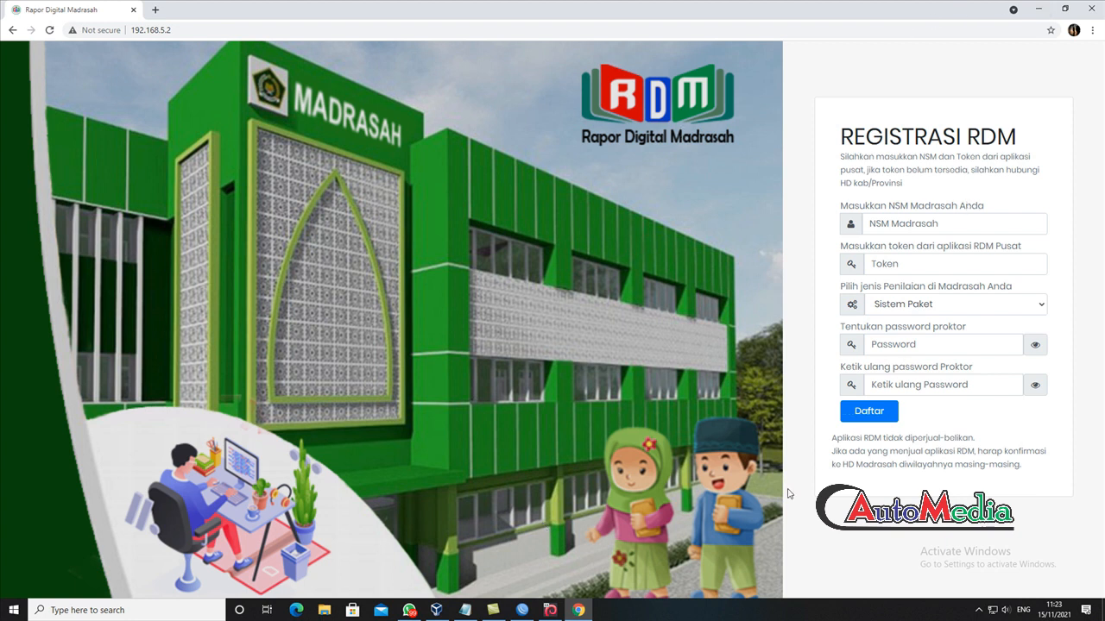
Switch to WinBox, refresh the neighbour list and reconnect to the router at 192.168.5.1 as admin in a maximized window
{"action": "left_click", "coordinate": [522, 611]}
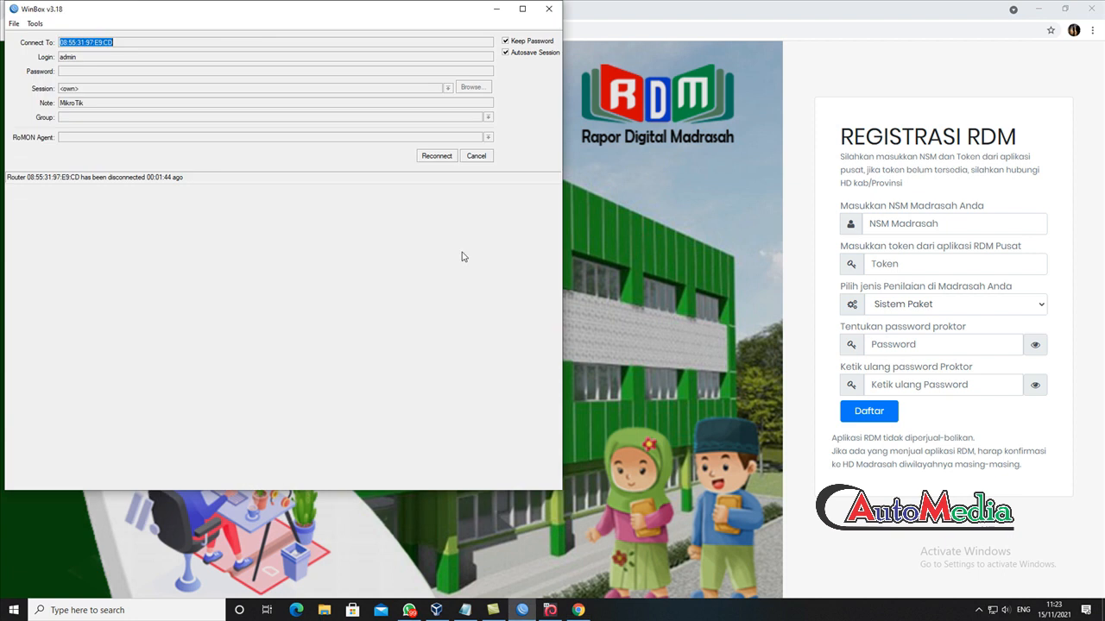
{"action": "left_click", "coordinate": [426, 160]}
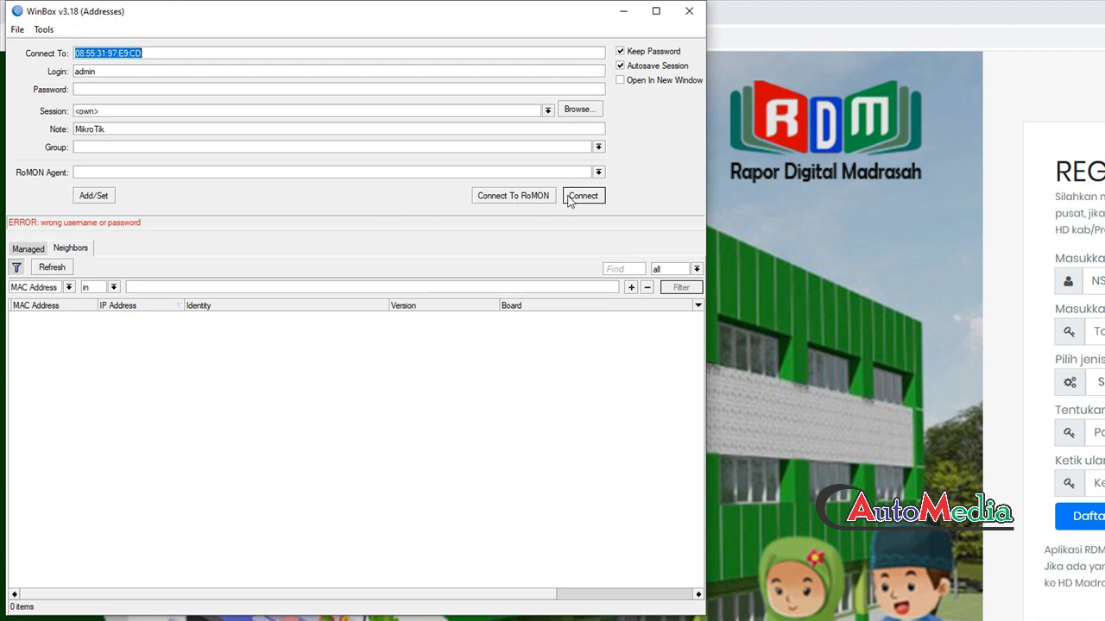
{"action": "left_click", "coordinate": [50, 268]}
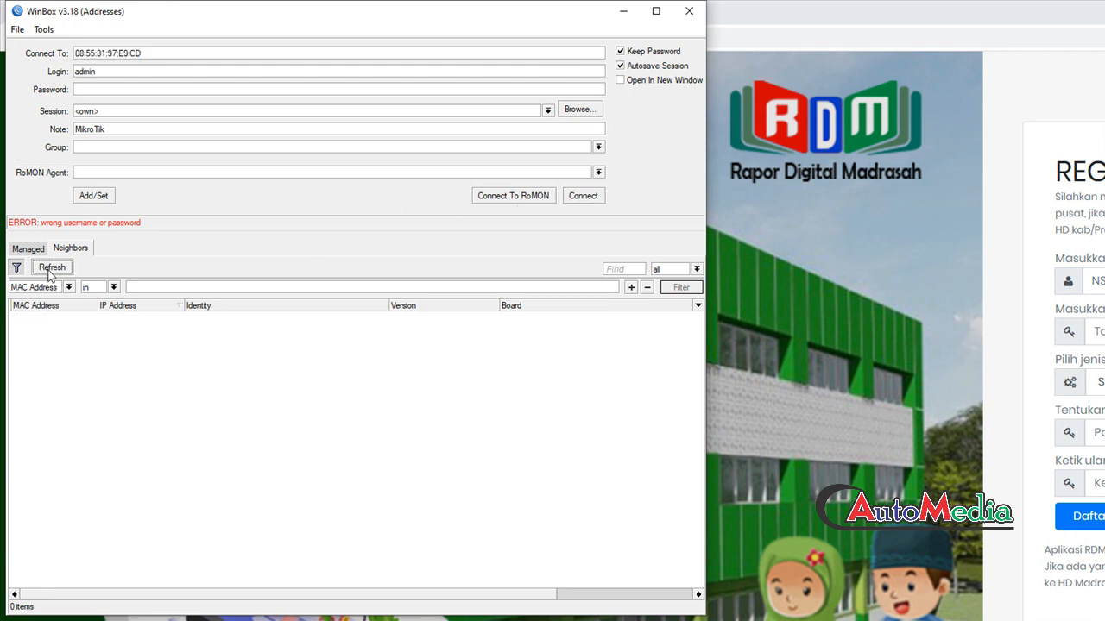
{"action": "left_click", "coordinate": [121, 317]}
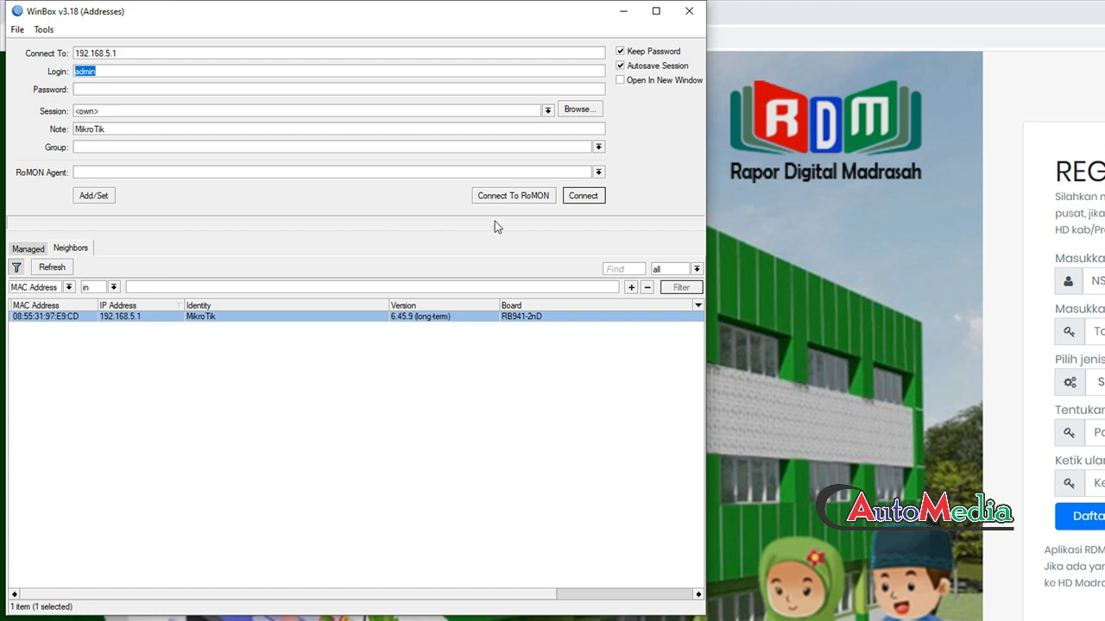
{"action": "left_click", "coordinate": [582, 196]}
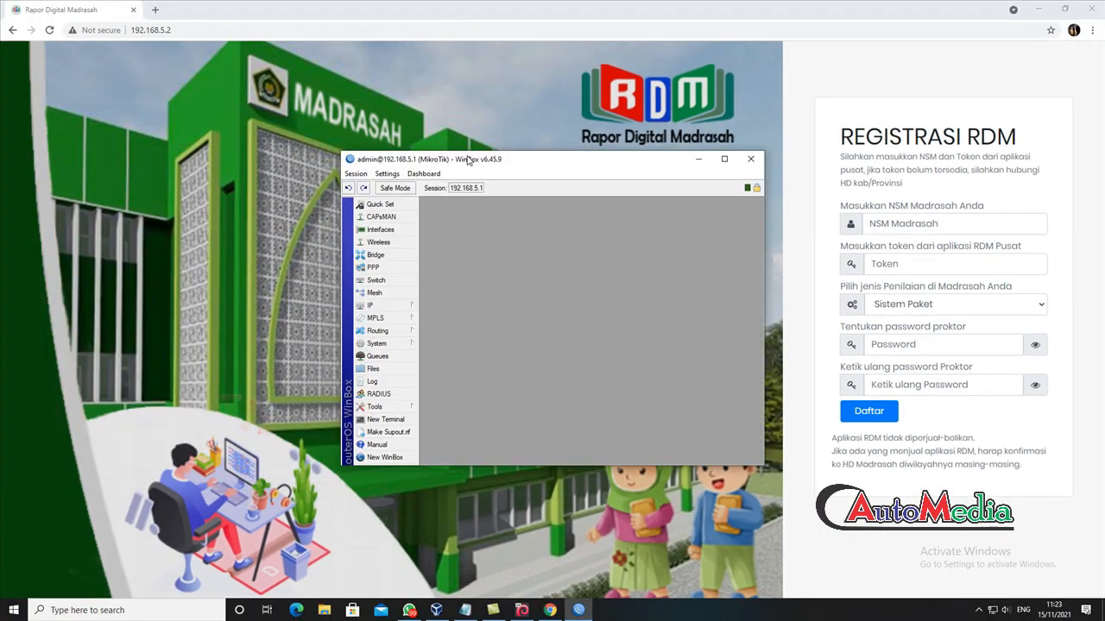
{"action": "left_click", "coordinate": [724, 159]}
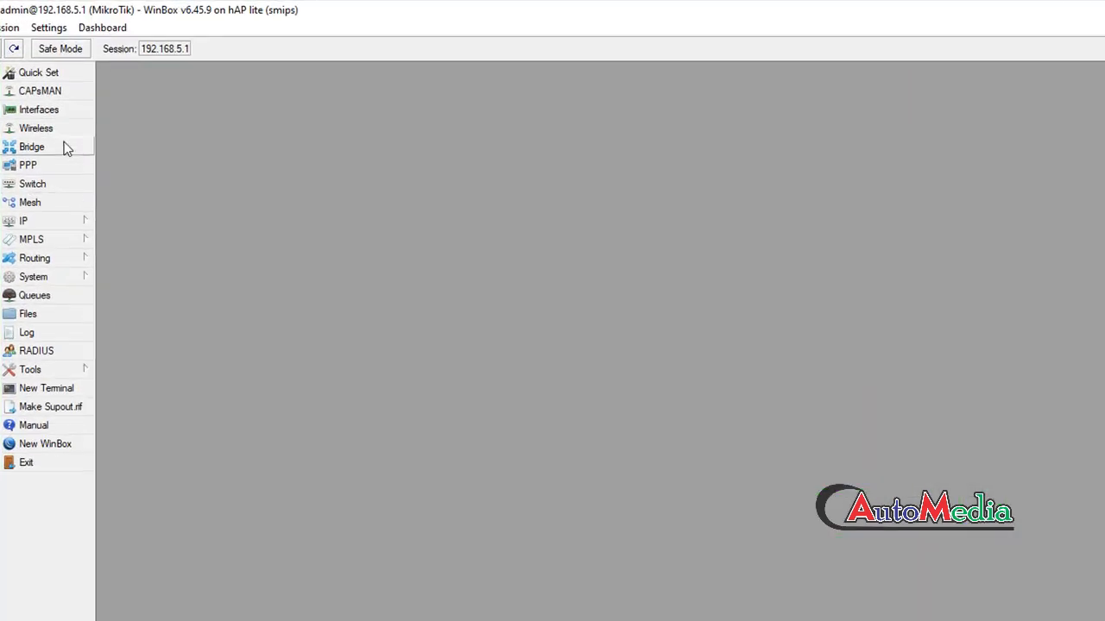
Rename the wlan1 wireless interface as "wlan1- hospot"
{"action": "left_click", "coordinate": [41, 110]}
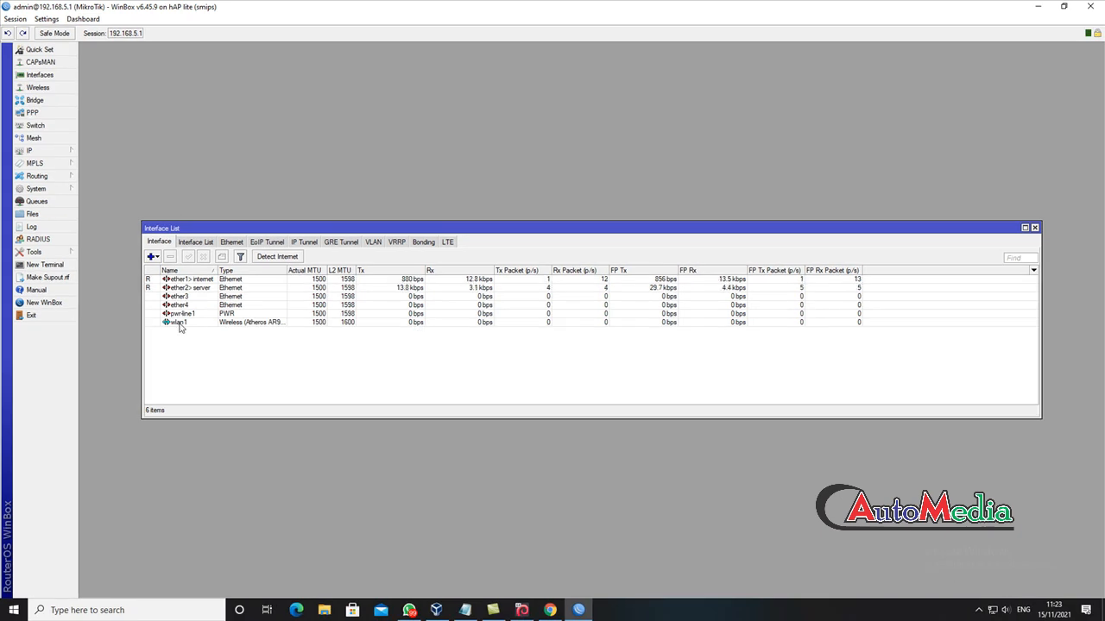
{"action": "double_click", "coordinate": [178, 323]}
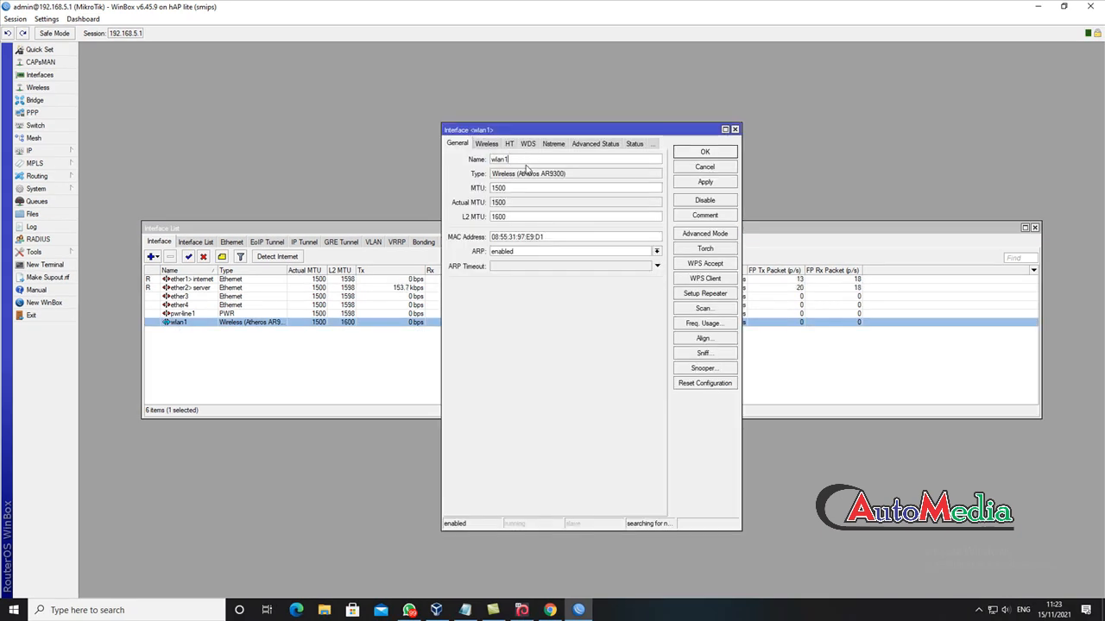
{"action": "type", "text": "- g"}
{"action": "key", "text": "BackSpace"}
{"action": "type", "text": "ho"}
{"action": "type", "text": "spo"}
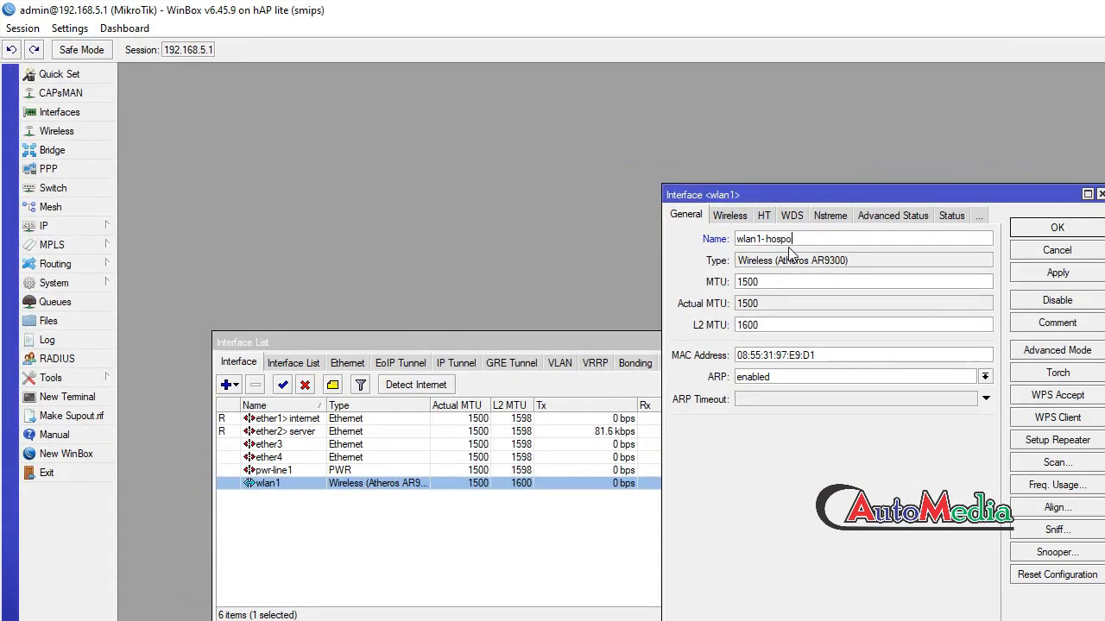
{"action": "type", "text": "t"}
{"action": "left_click", "coordinate": [1034, 275]}
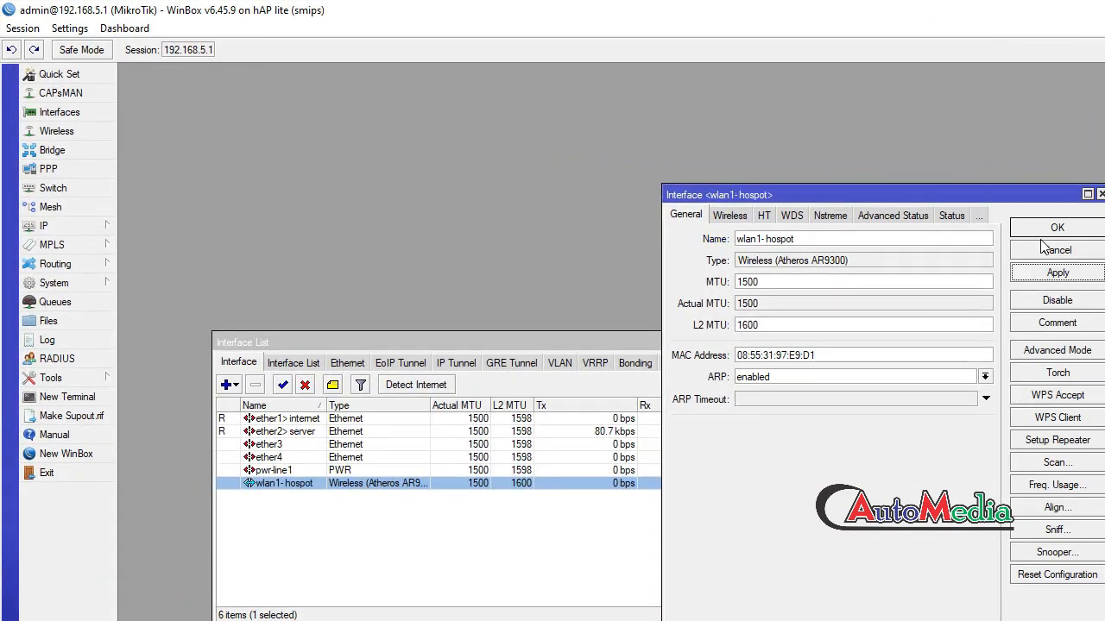
{"action": "left_click", "coordinate": [1046, 231]}
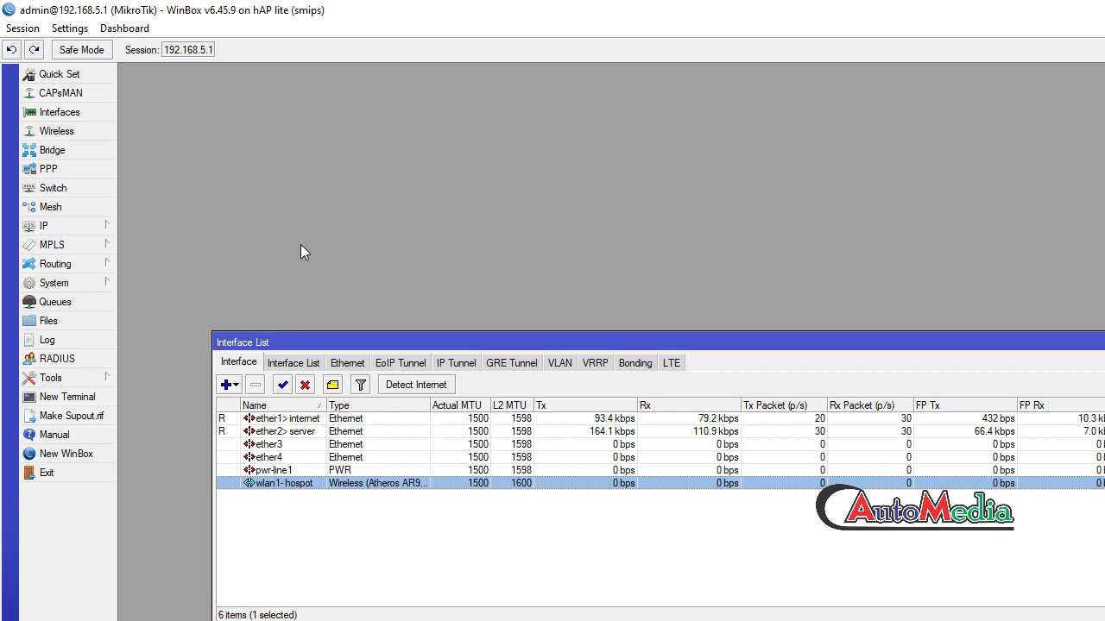
Start a new IP address entry on the wlan1- hospot interface, with 192.168 as the beginning of the address
{"action": "left_click", "coordinate": [104, 218]}
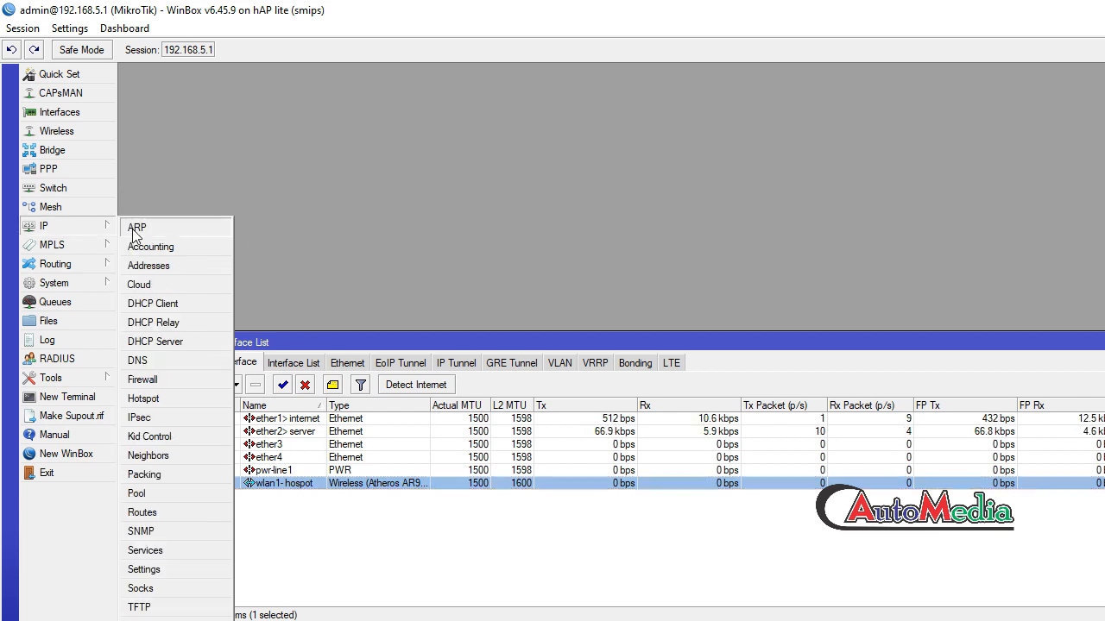
{"action": "left_click", "coordinate": [173, 267]}
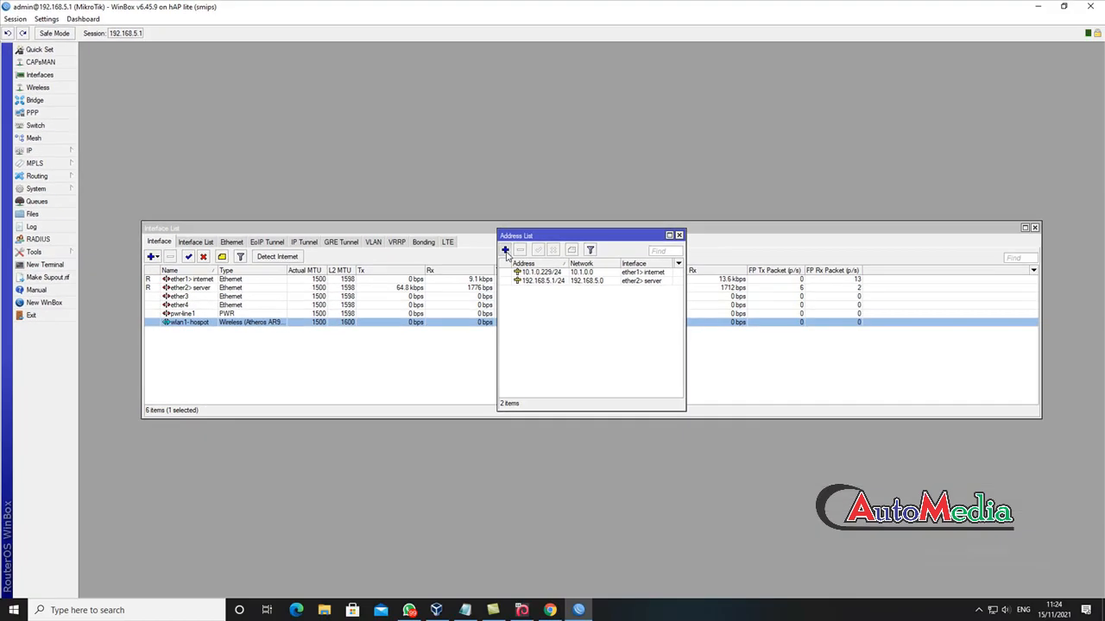
{"action": "left_click", "coordinate": [757, 375]}
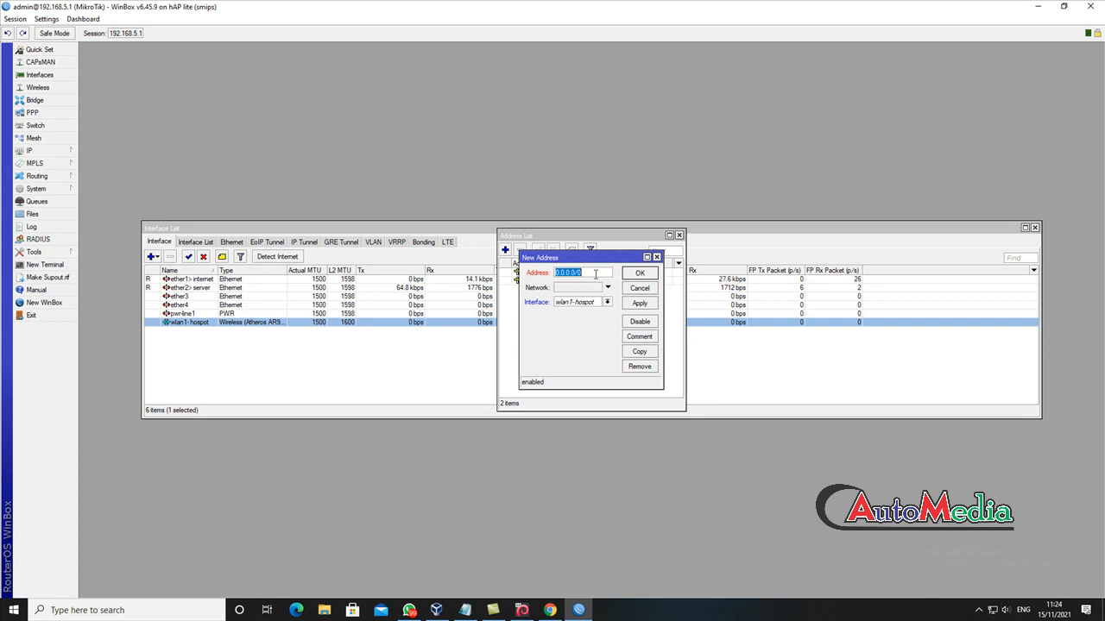
{"action": "type", "text": "192.168"}
Review the planned IP address, subnet, gateway and client range in Notepad, and view the RDM registration page in Chrome
{"action": "left_click", "coordinate": [465, 610]}
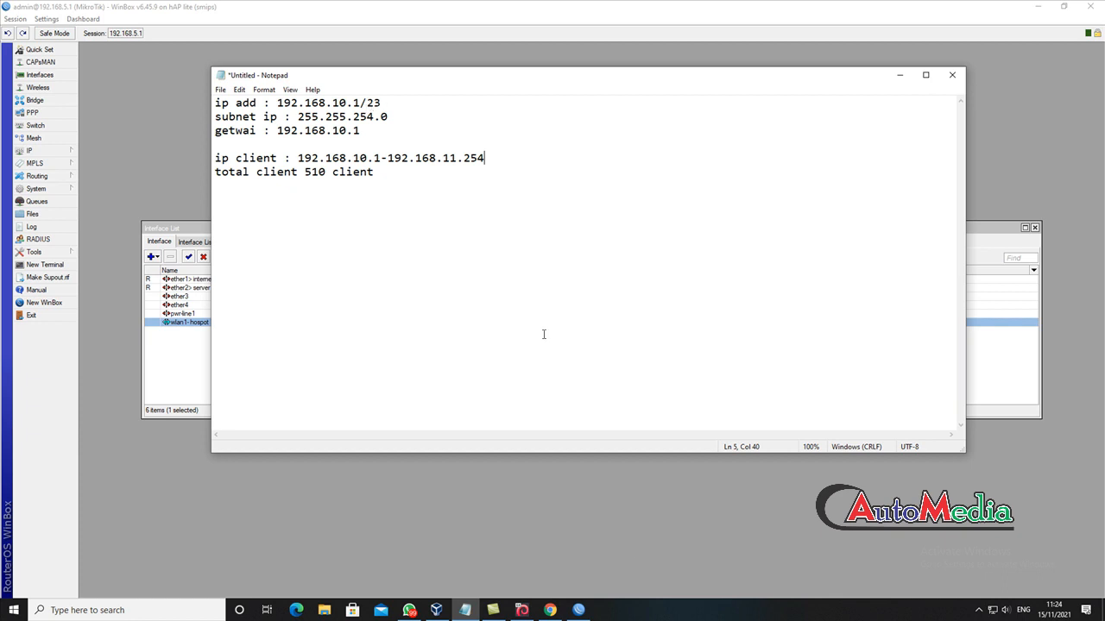
{"action": "left_click", "coordinate": [550, 610]}
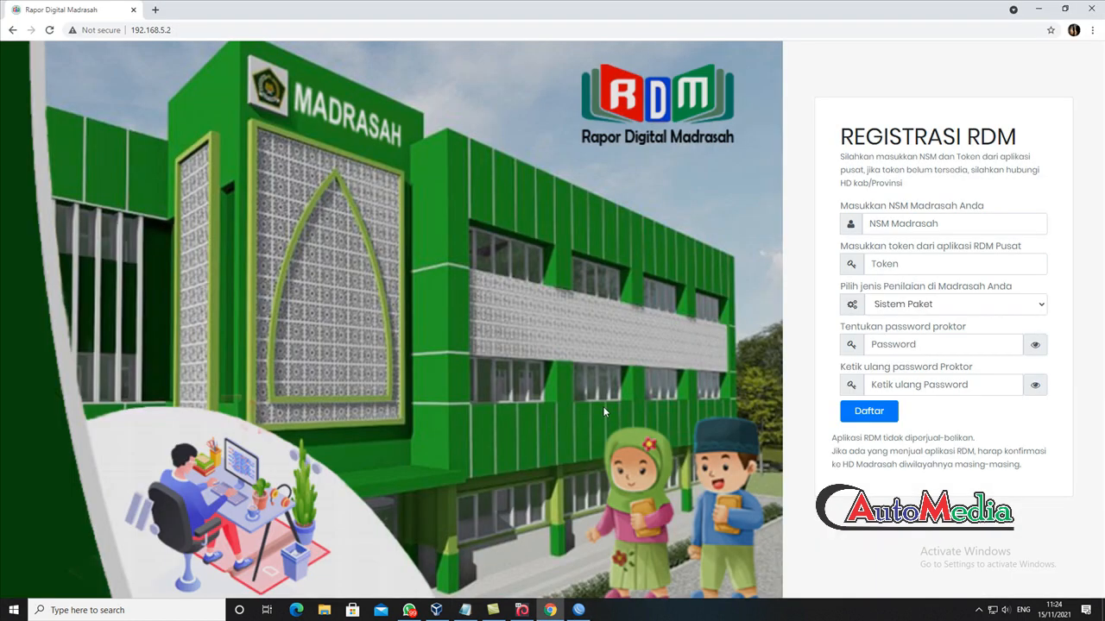
{"action": "left_click", "coordinate": [550, 610]}
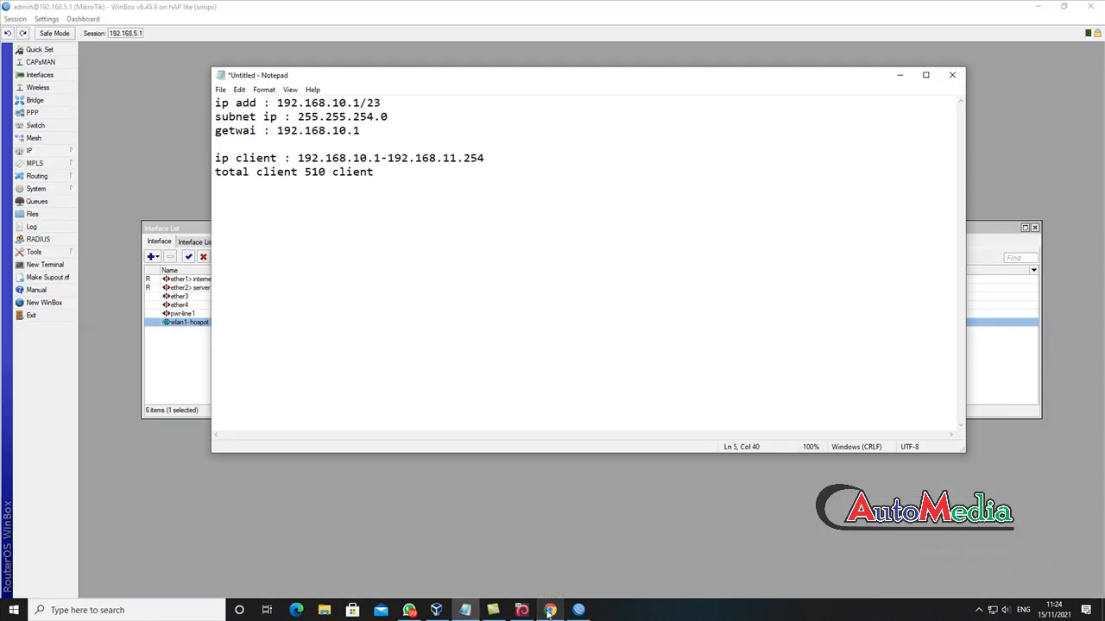
{"action": "left_click", "coordinate": [549, 610]}
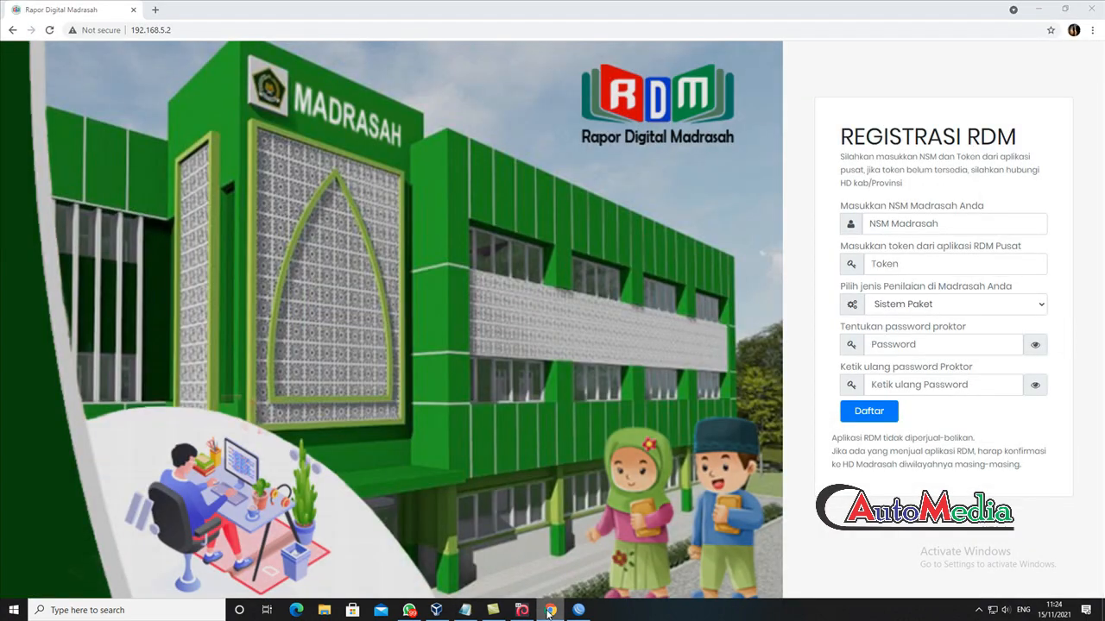
{"action": "left_click", "coordinate": [549, 610]}
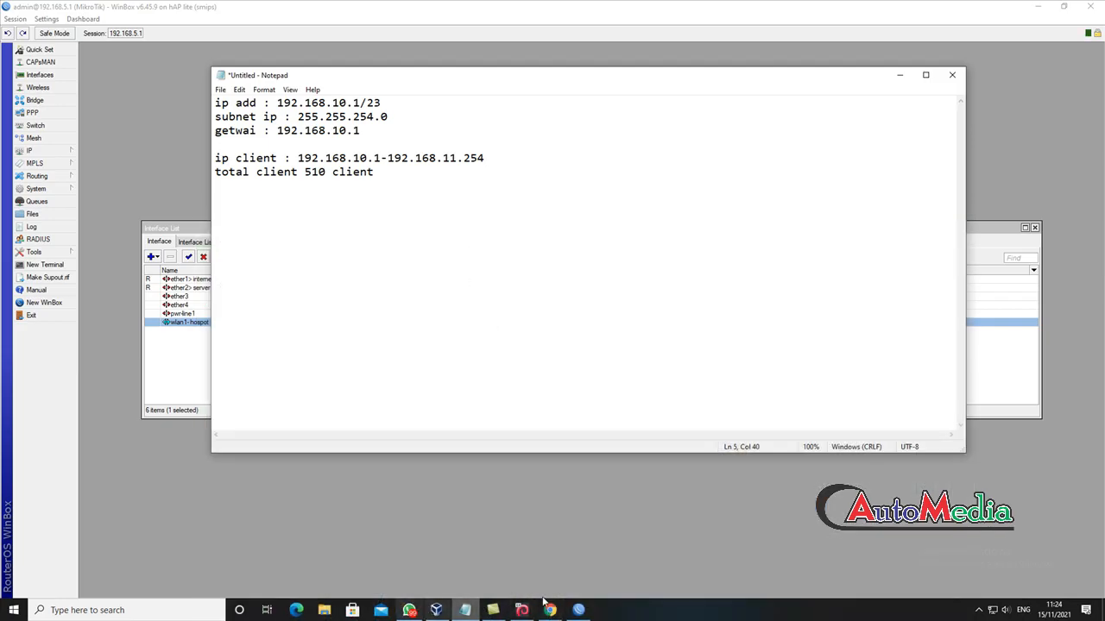
{"action": "left_click", "coordinate": [553, 612]}
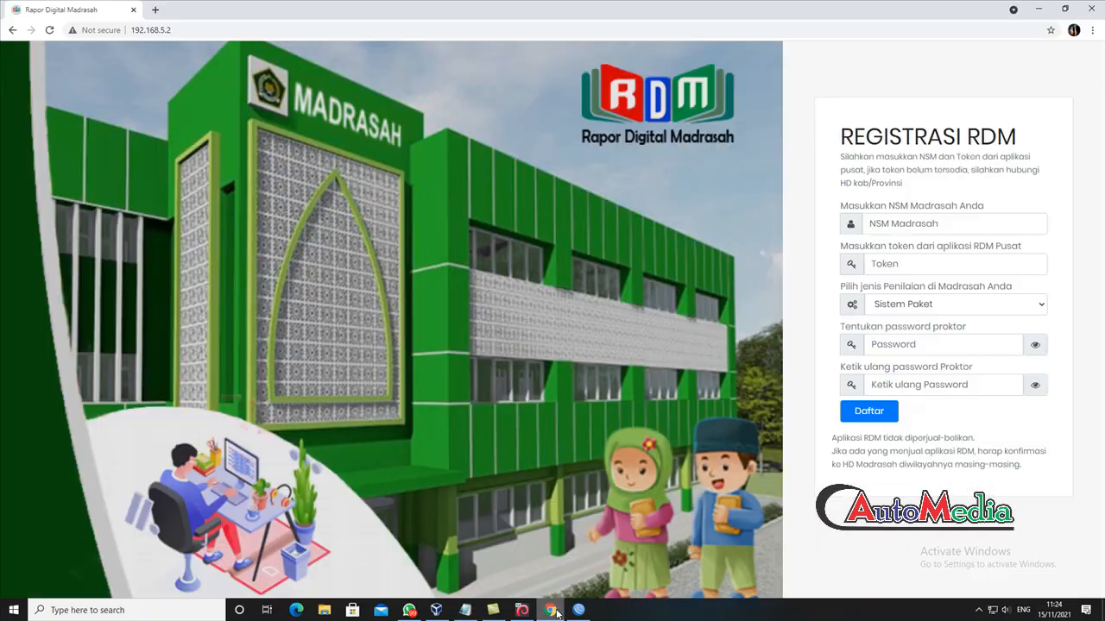
Switch back to WinBox and try to apply 192.168.168.10.1/23 as the new address on the wlan1- hospot interface
{"action": "left_click", "coordinate": [578, 610]}
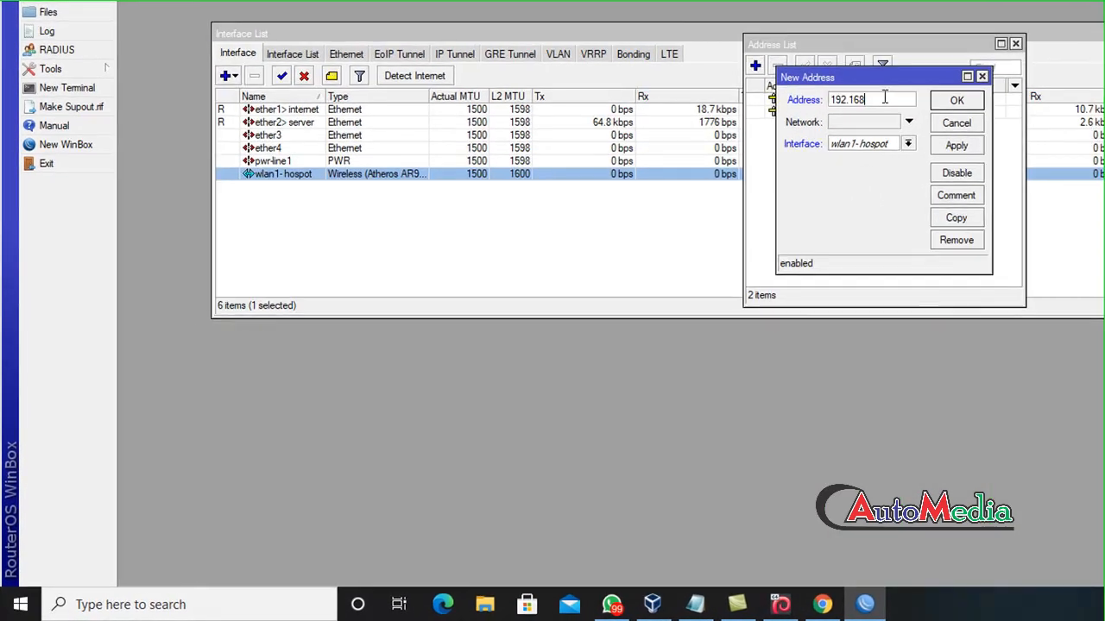
{"action": "left_click", "coordinate": [722, 196]}
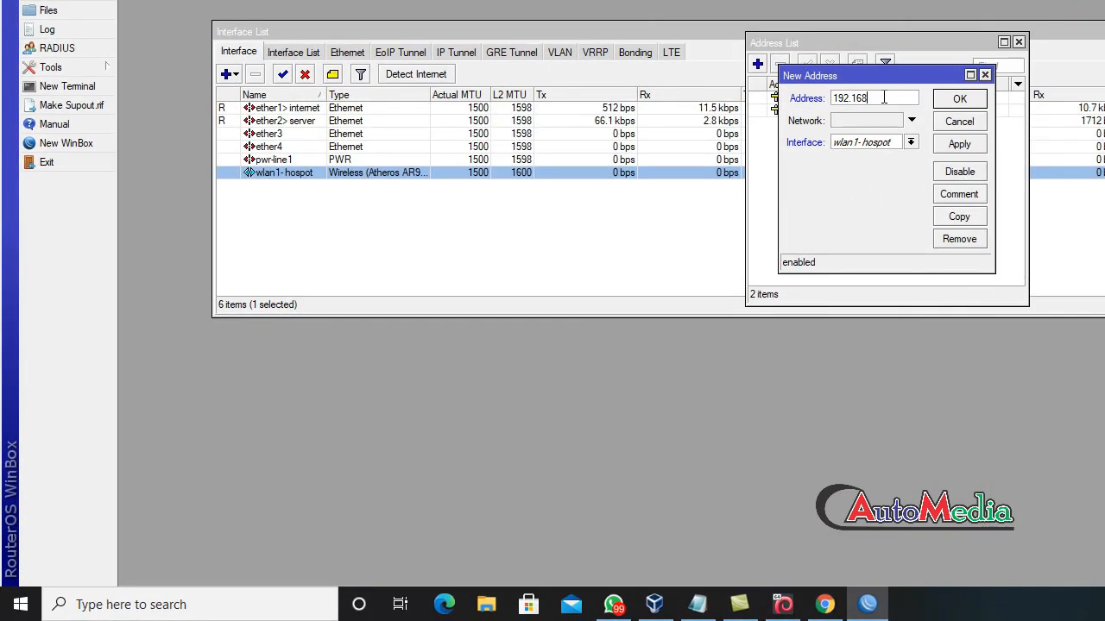
{"action": "type", "text": ".10.1"}
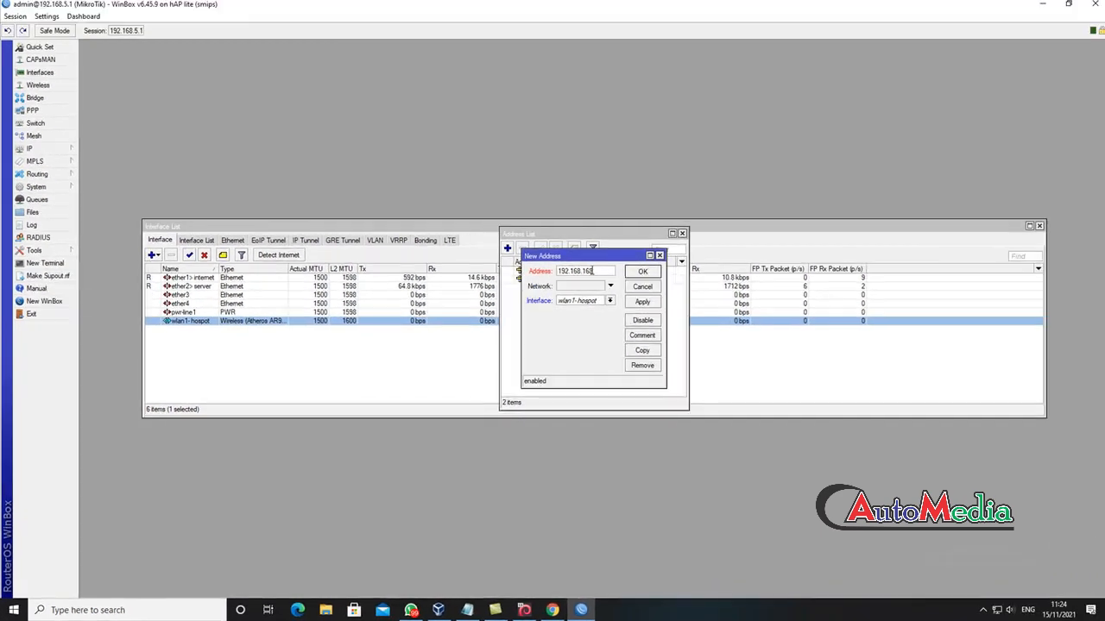
{"action": "type", "text": "/"}
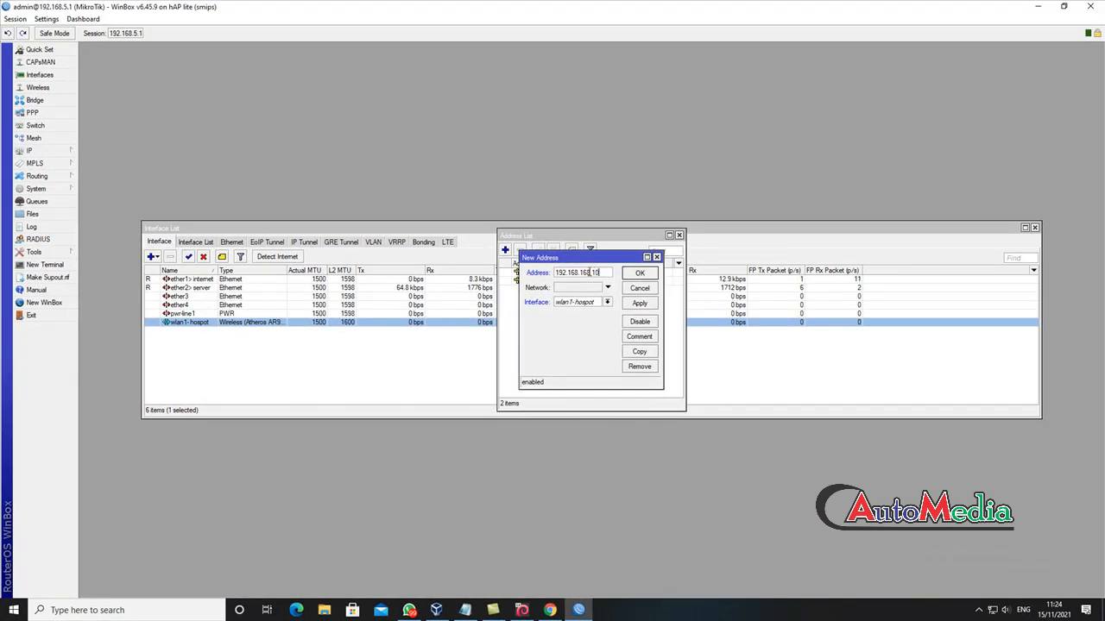
{"action": "type", "text": "24"}
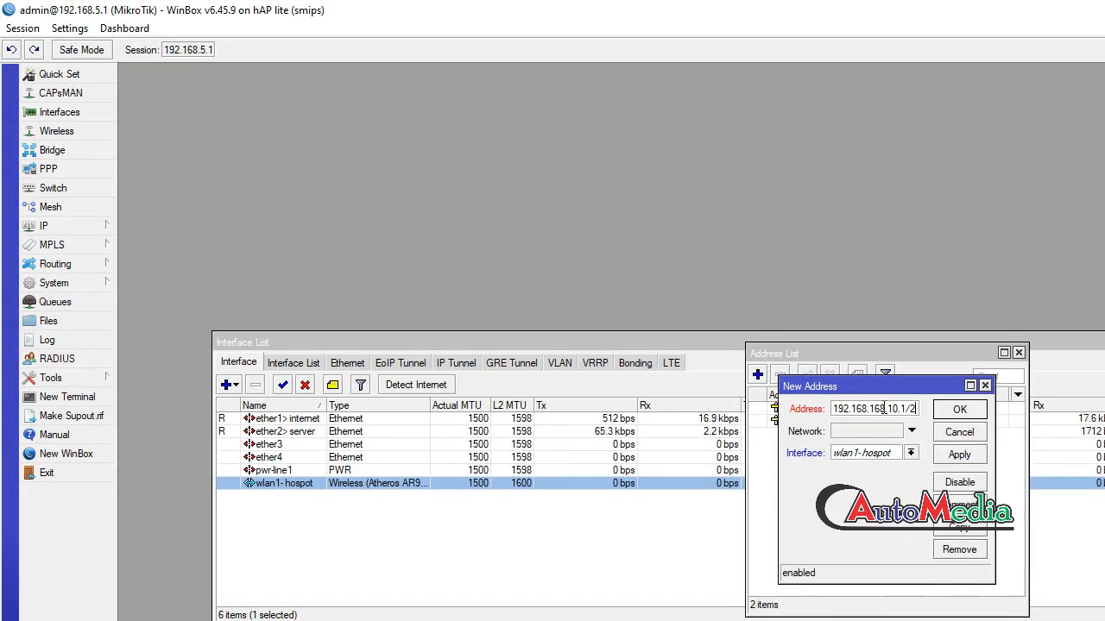
{"action": "left_click", "coordinate": [910, 453]}
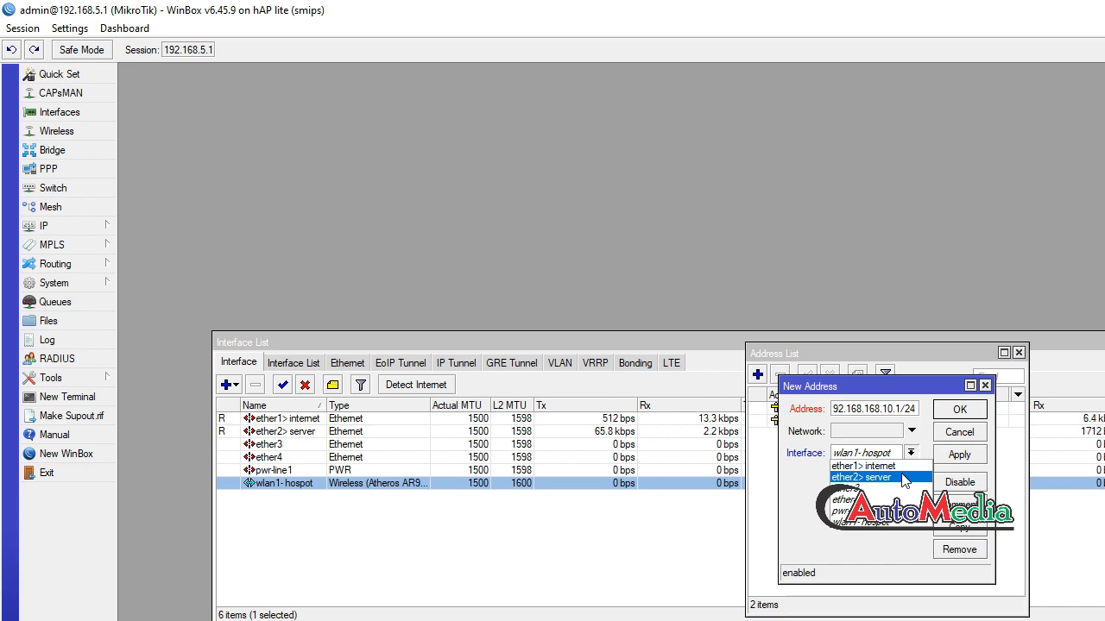
{"action": "left_click", "coordinate": [899, 524]}
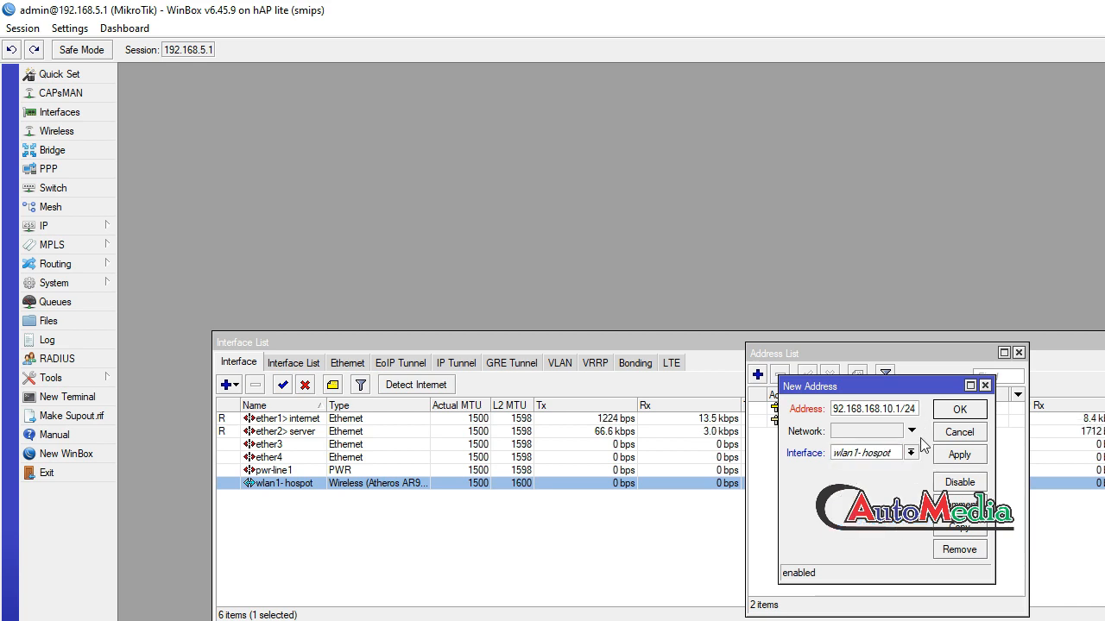
{"action": "type", "text": "3"}
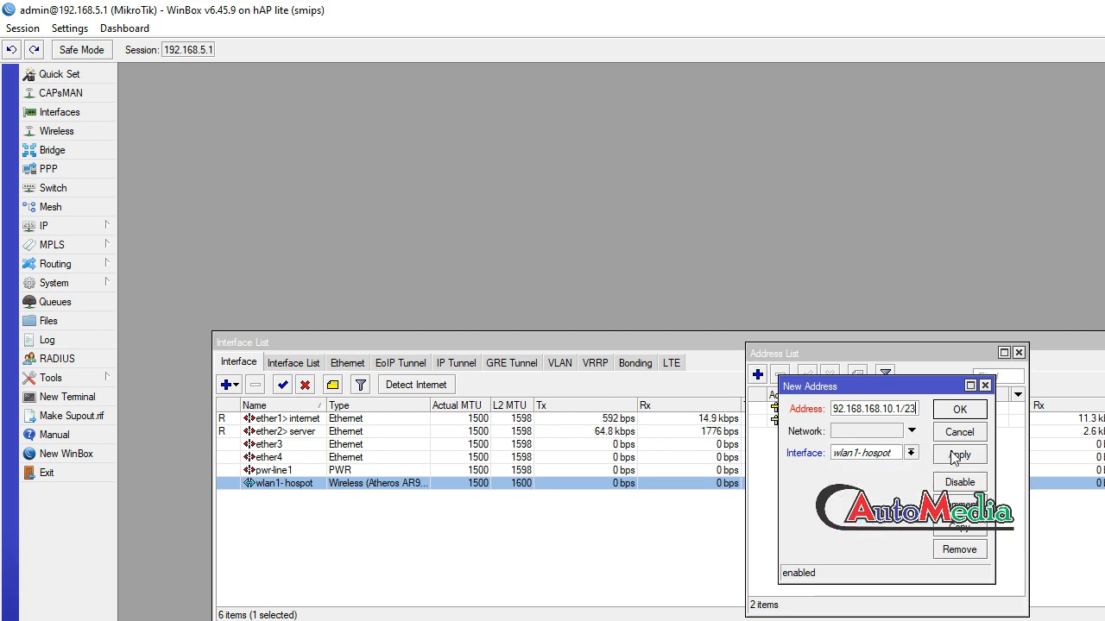
{"action": "left_click", "coordinate": [955, 454]}
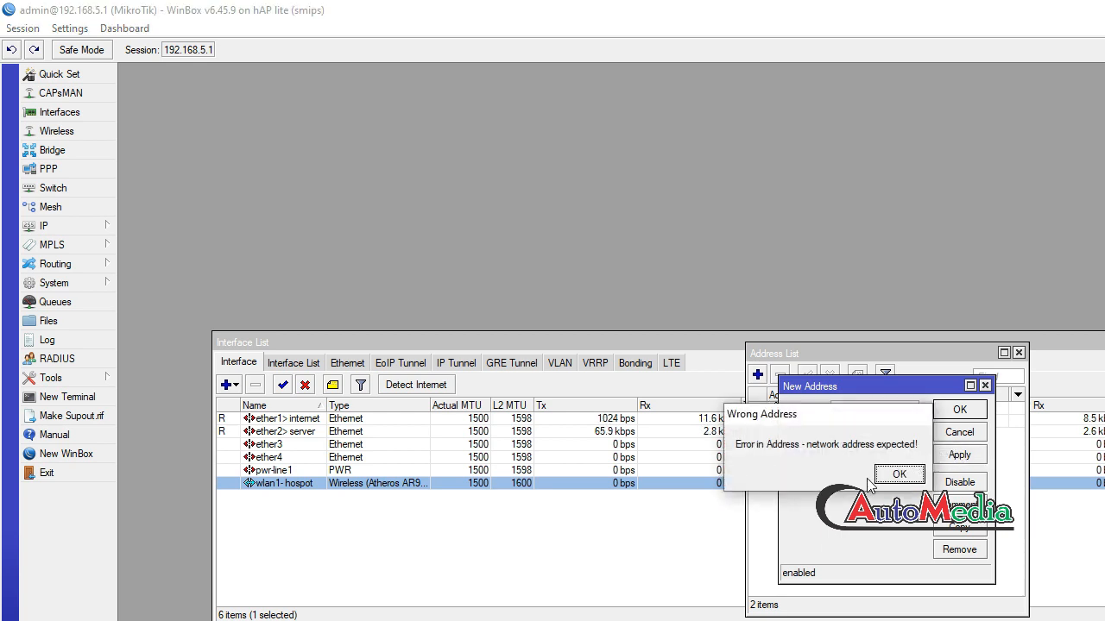
{"action": "left_click", "coordinate": [898, 474]}
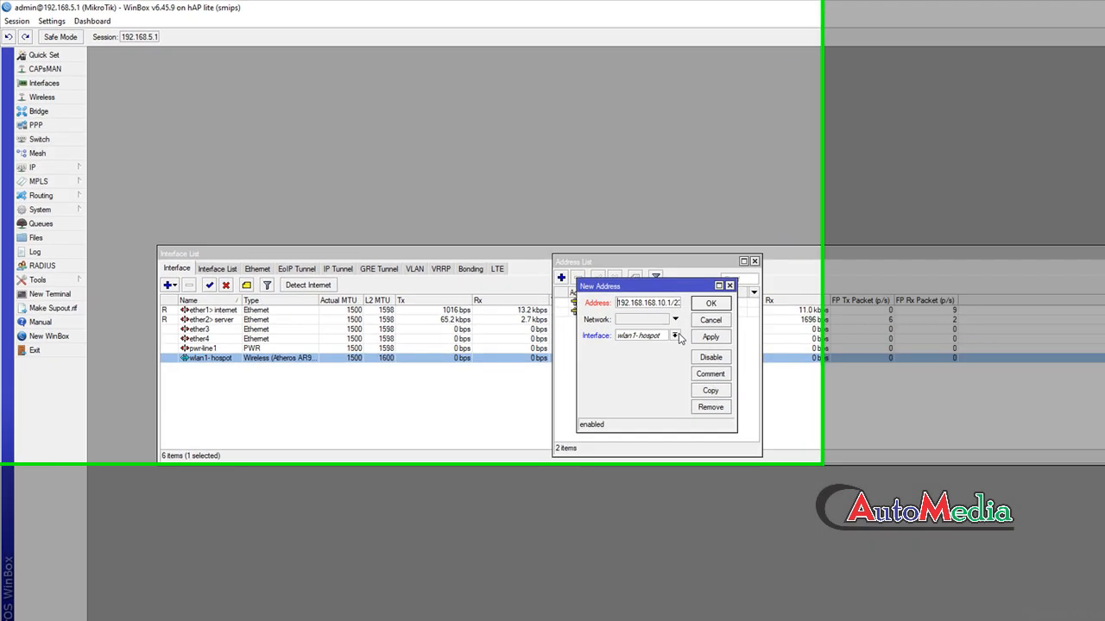
Correct the new wlan1- hospot address to 192.168.10.1/23 and save the entry
{"action": "key", "text": "Delete"}
{"action": "key", "text": "Delete"}
{"action": "key", "text": "Delete"}
{"action": "key", "text": "Delete"}
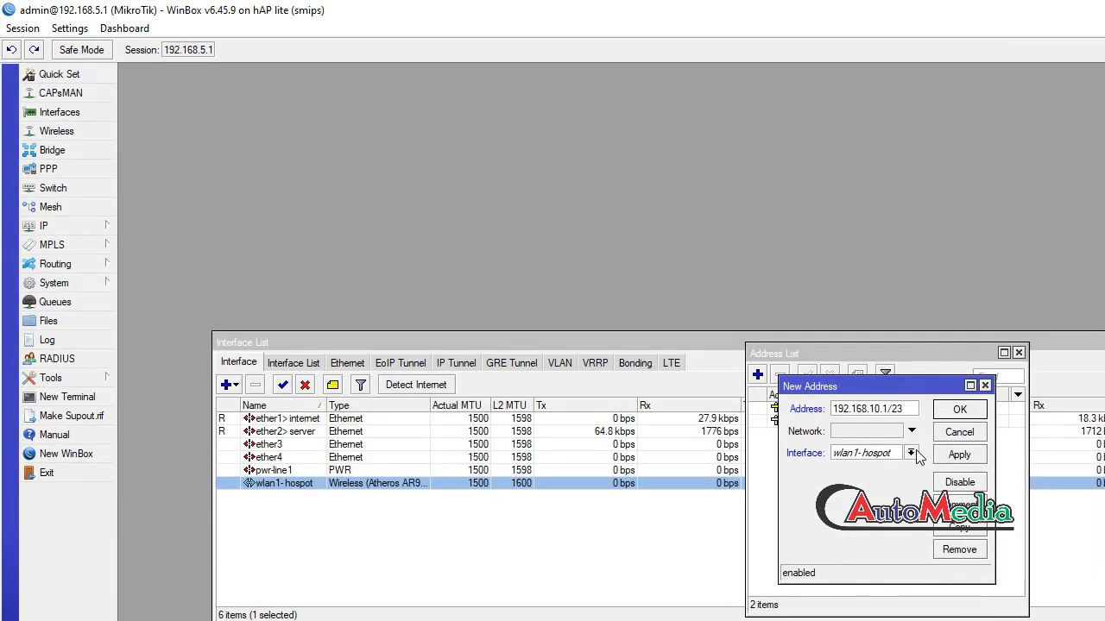
{"action": "left_click", "coordinate": [974, 457]}
{"action": "left_click", "coordinate": [967, 414]}
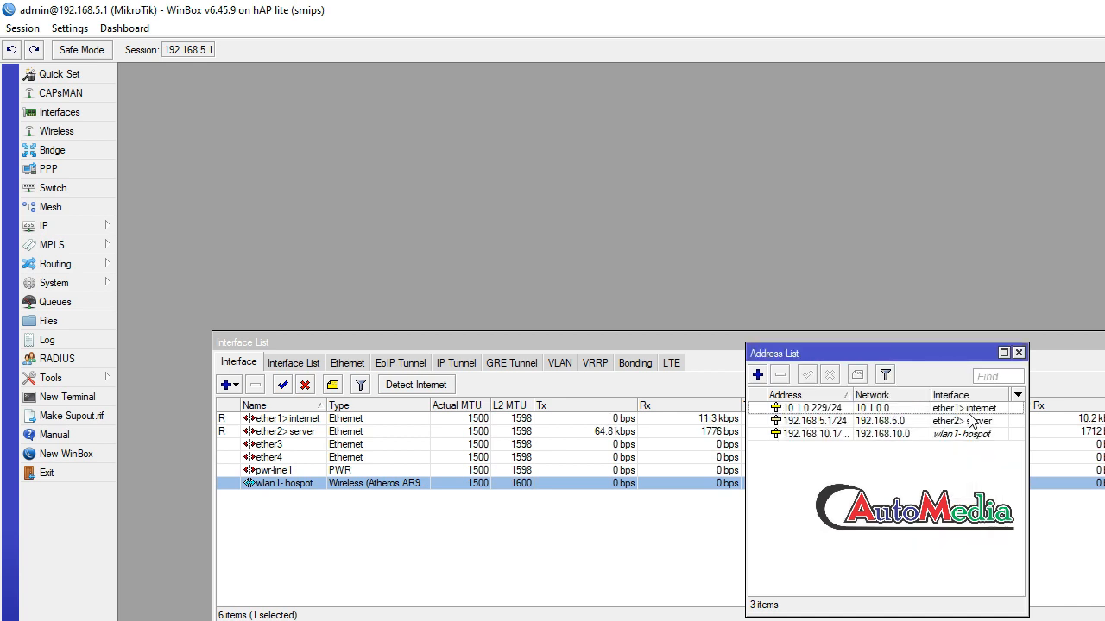
Run DHCP Setup on wlan1- hospot with network 192.168.10.0/23, gateway 192.168.10.1, addresses 192.168.10.2-192.168.11.254, DNS server 10.1.0.1 and lease time 00:10:00
{"action": "left_click", "coordinate": [96, 226]}
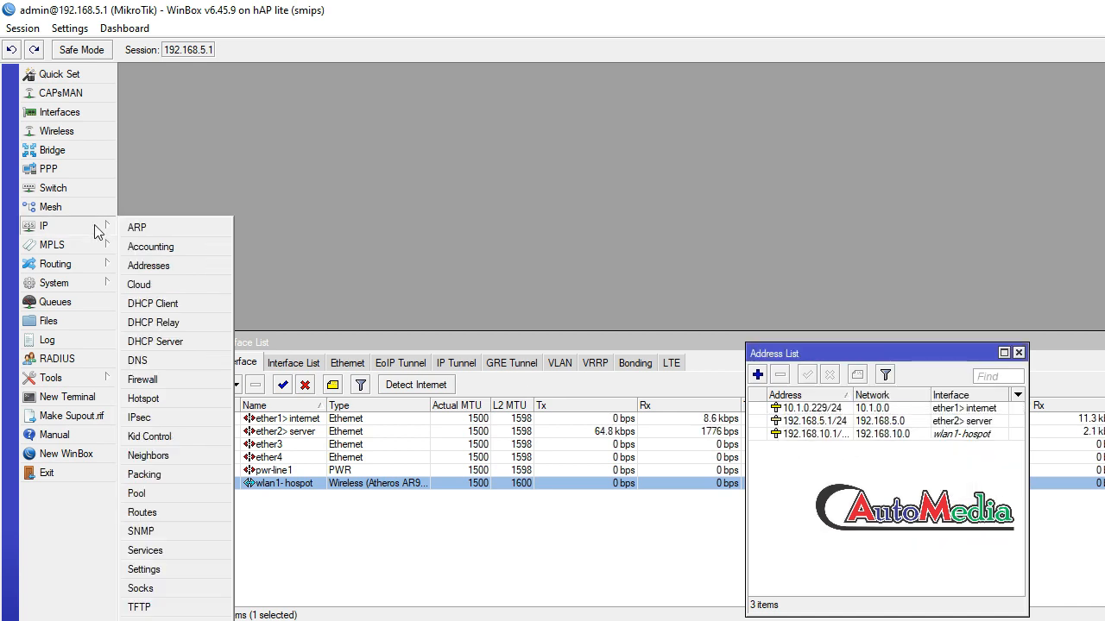
{"action": "left_click", "coordinate": [189, 343]}
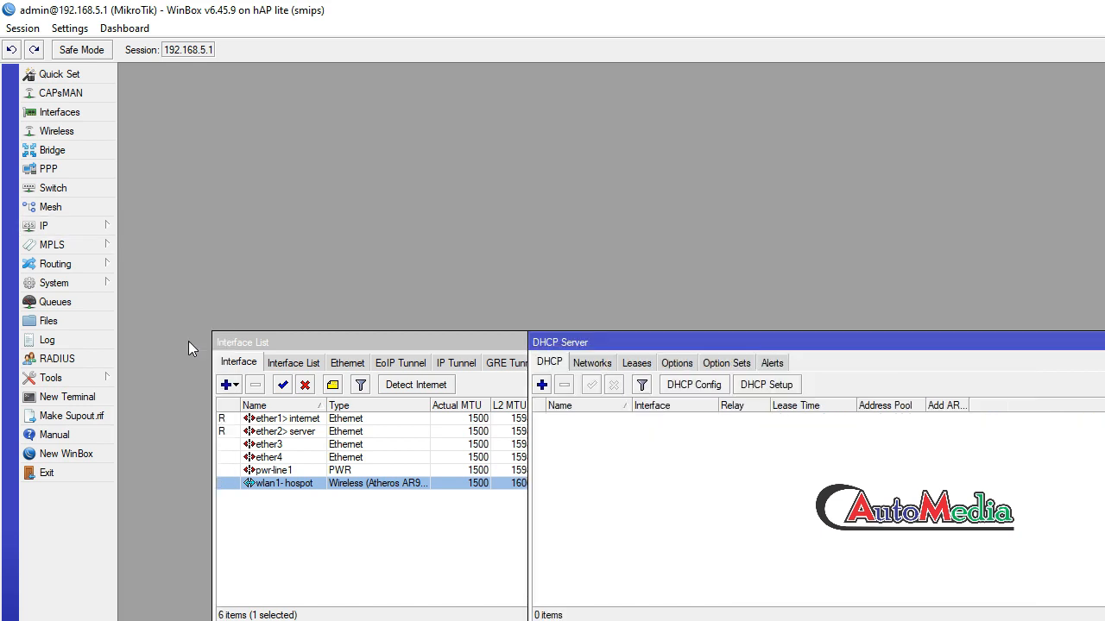
{"action": "left_click", "coordinate": [761, 385]}
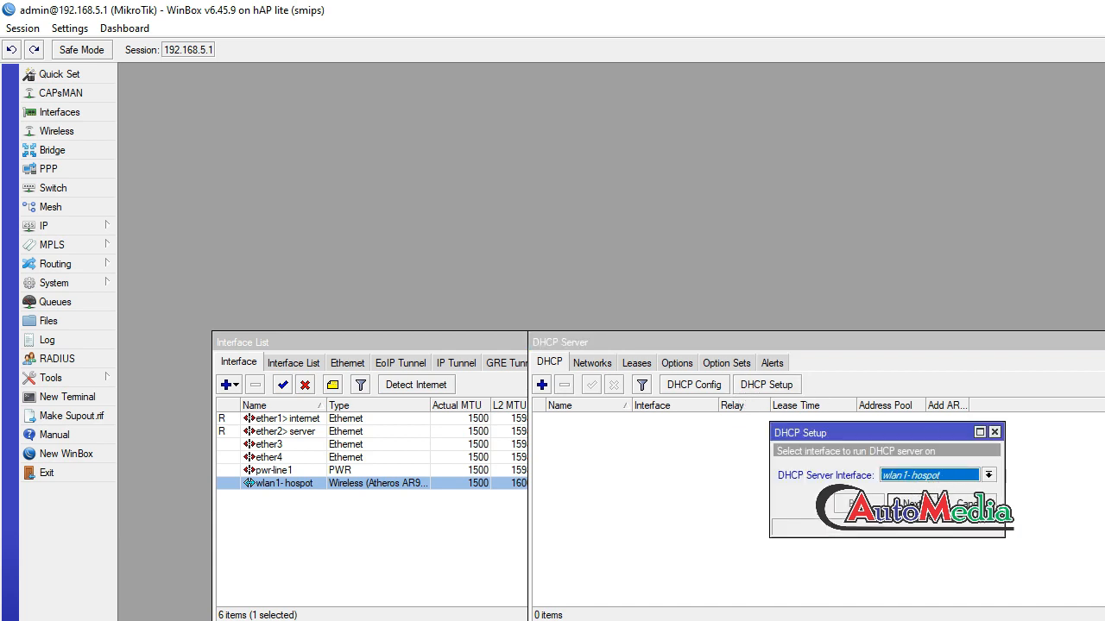
{"action": "left_click", "coordinate": [913, 504]}
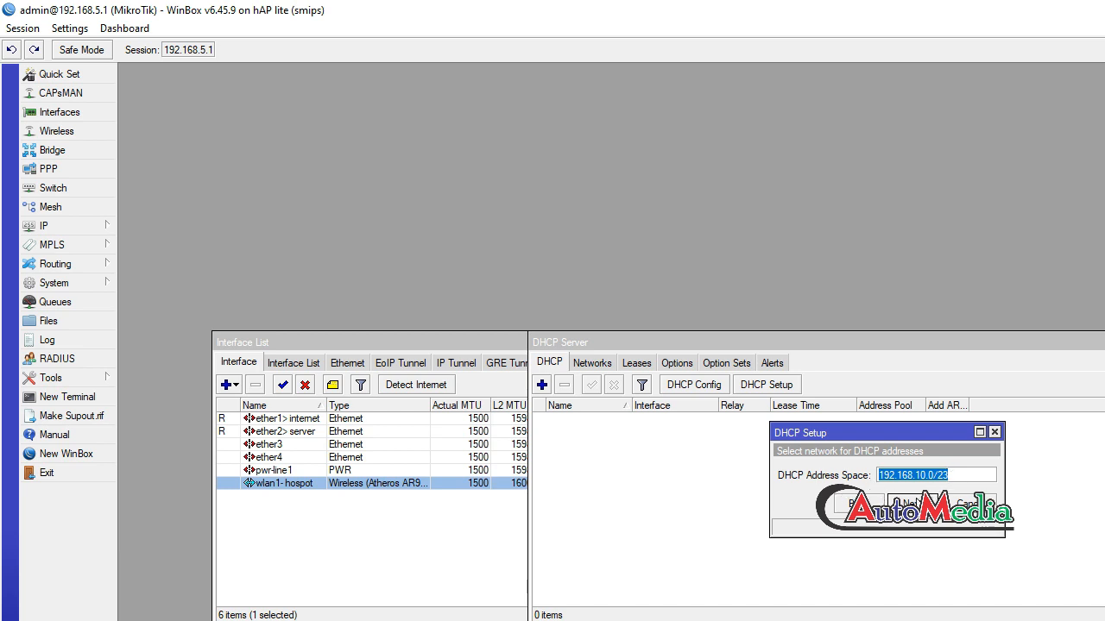
{"action": "left_click", "coordinate": [913, 504]}
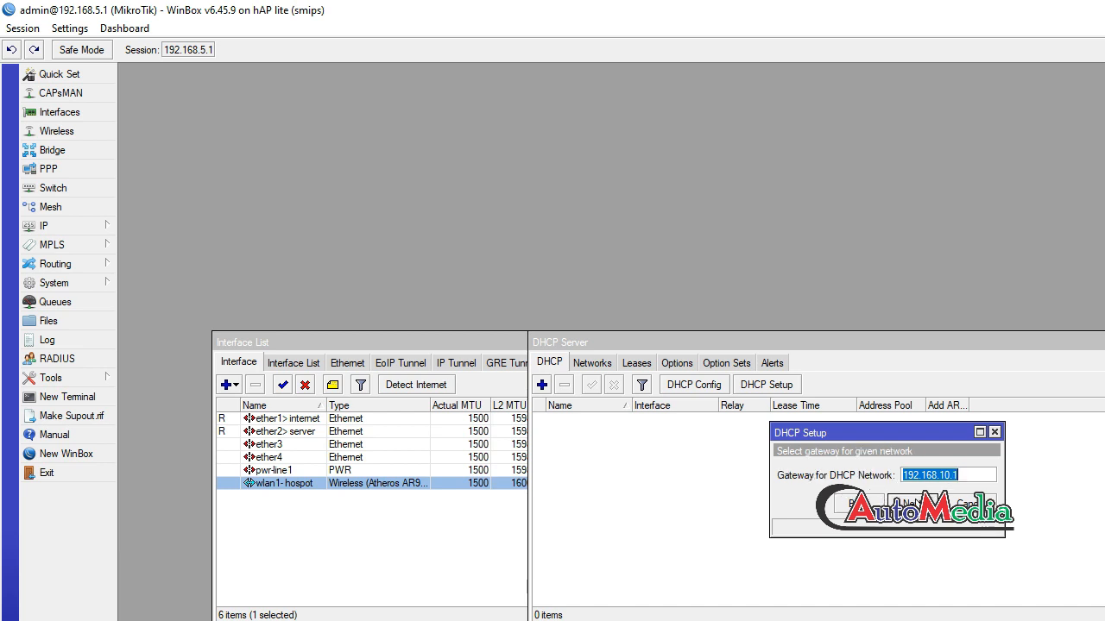
{"action": "left_click", "coordinate": [913, 504]}
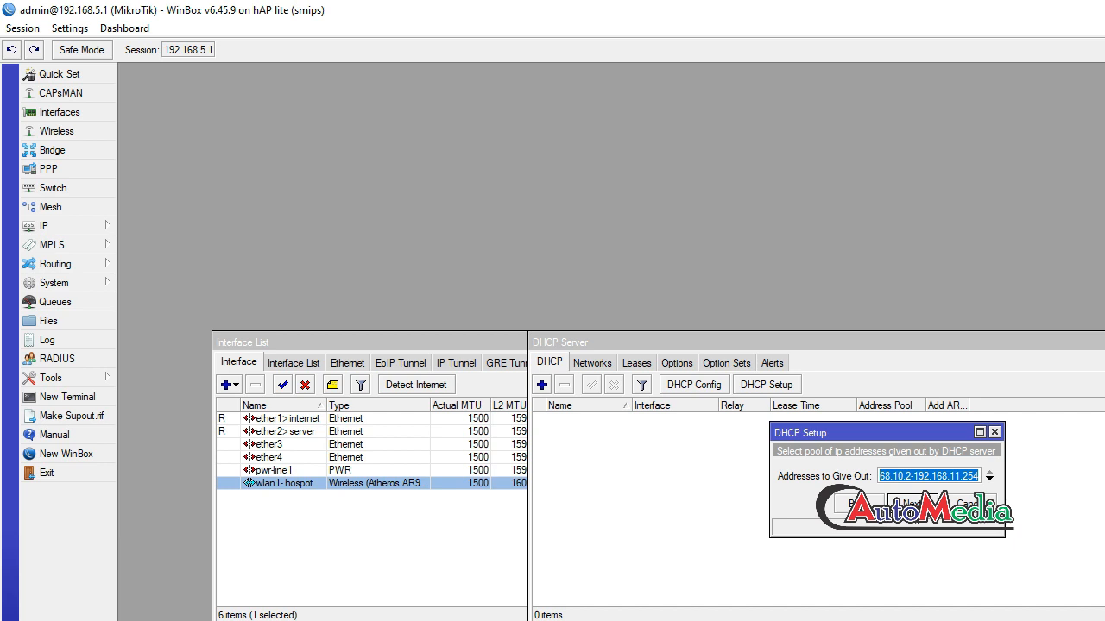
{"action": "left_click", "coordinate": [906, 503]}
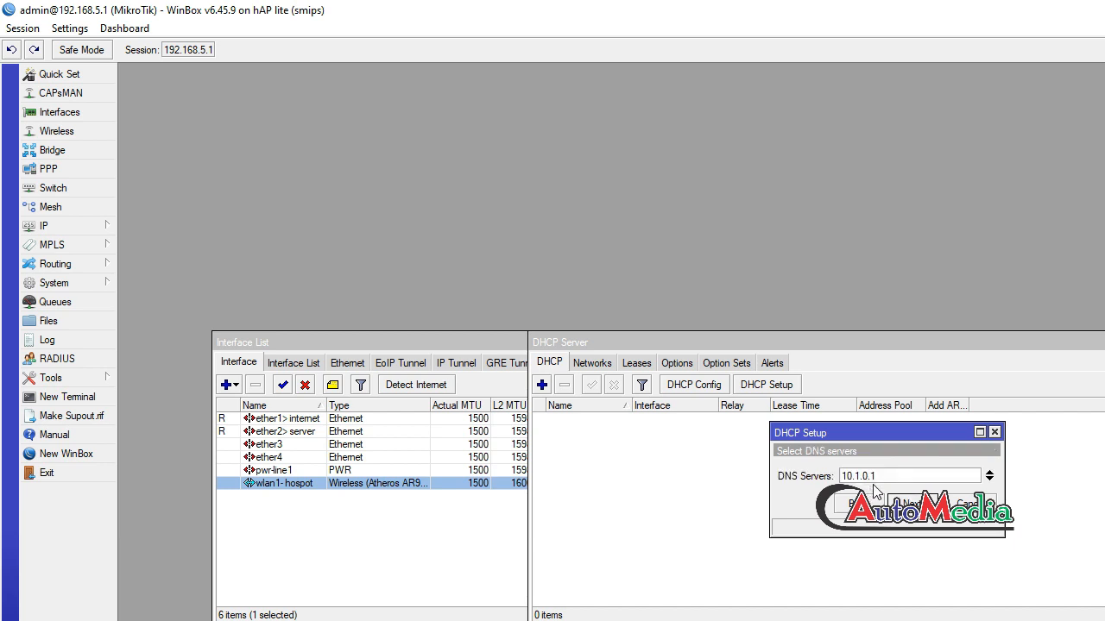
{"action": "left_click", "coordinate": [906, 503]}
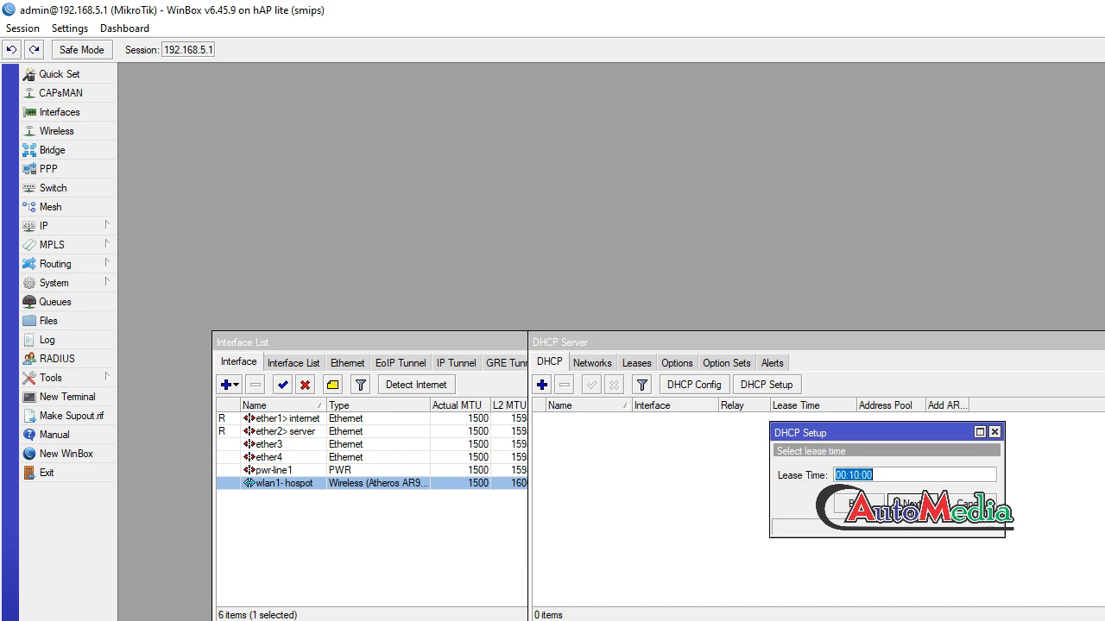
{"action": "left_click", "coordinate": [906, 503]}
{"action": "left_click", "coordinate": [877, 473]}
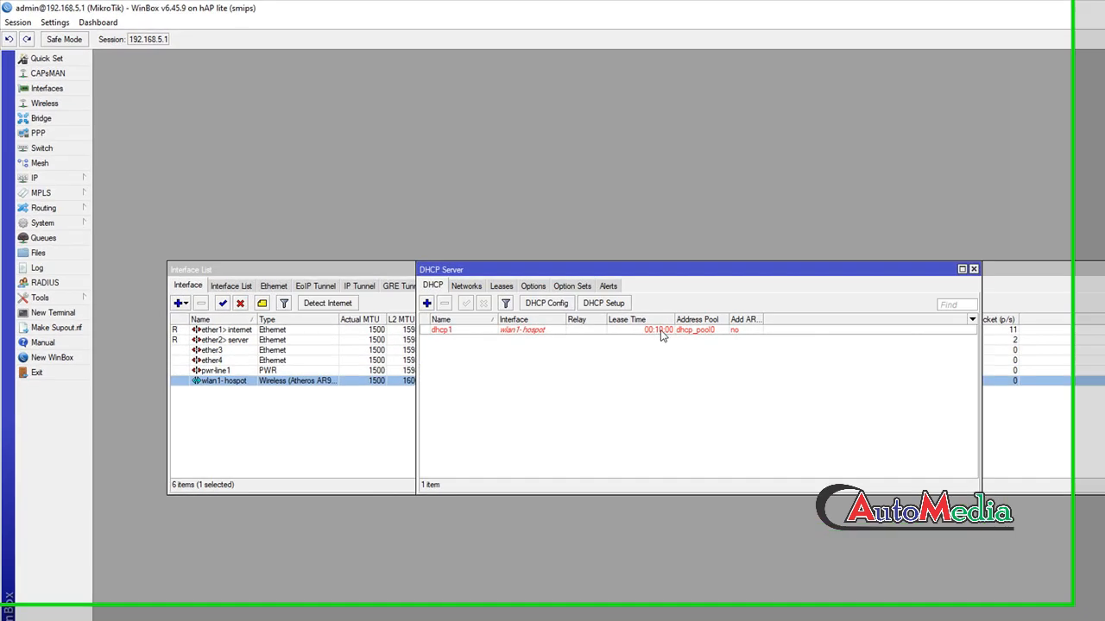
{"action": "left_click", "coordinate": [574, 288]}
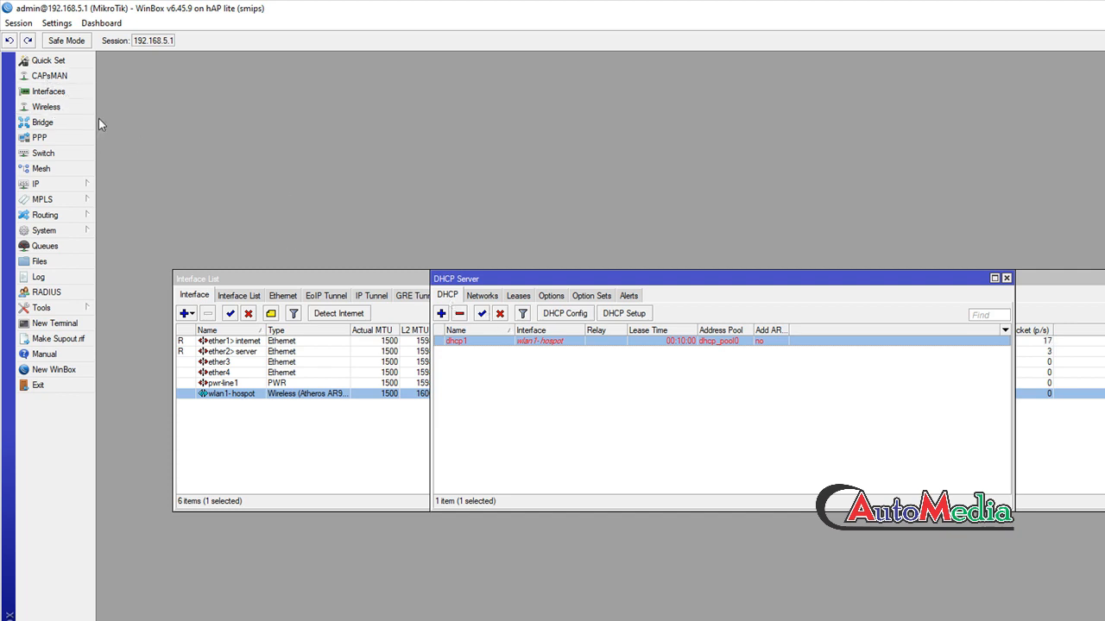
Open Quick Set, check its available modes and move its window clear of the interface list
{"action": "left_click", "coordinate": [73, 65]}
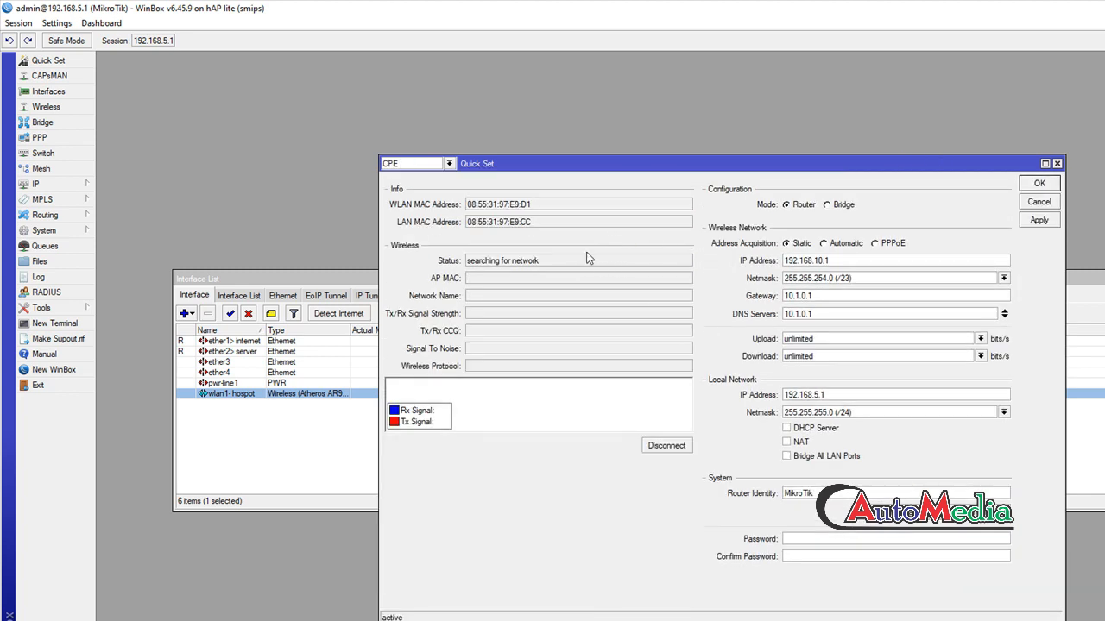
{"action": "left_click", "coordinate": [449, 164]}
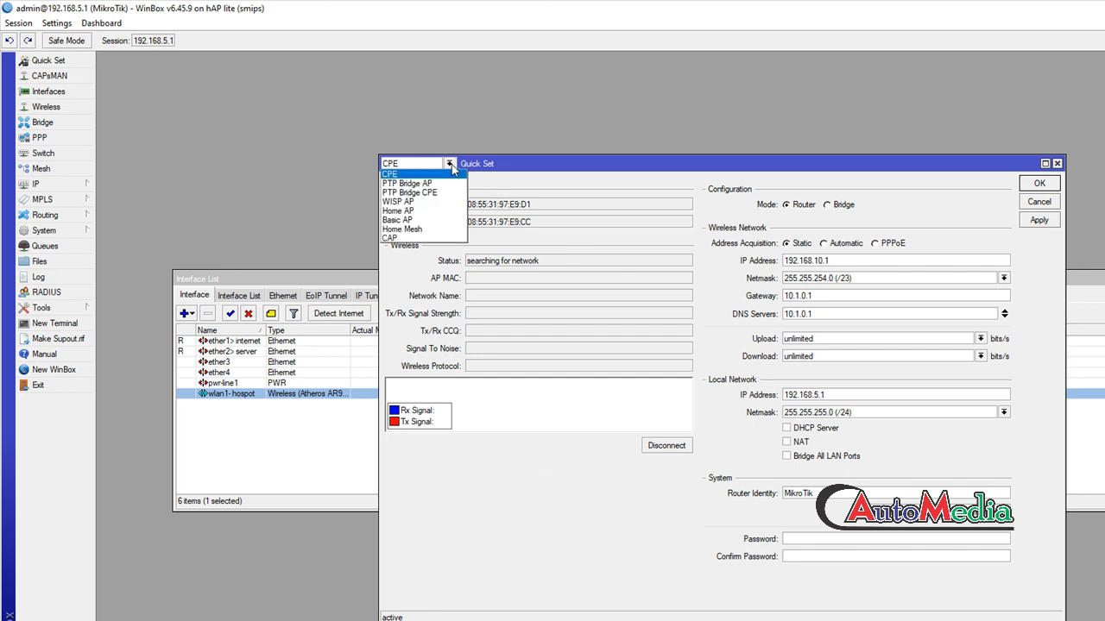
{"action": "left_click", "coordinate": [451, 165]}
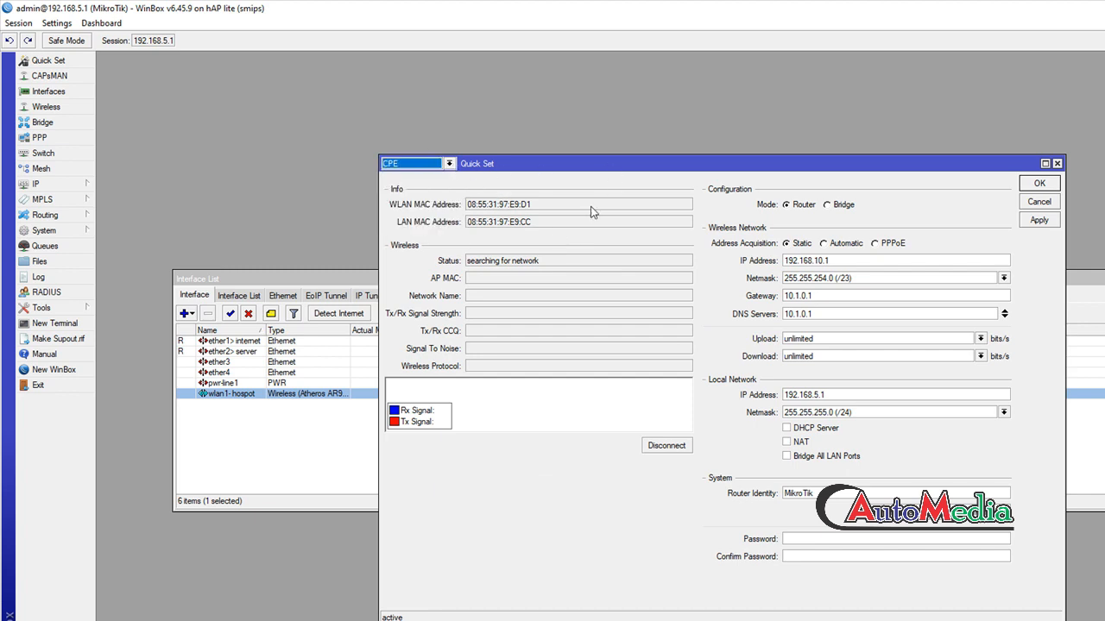
{"action": "left_click_drag", "start_coordinate": [572, 164], "coordinate": [960, 112]}
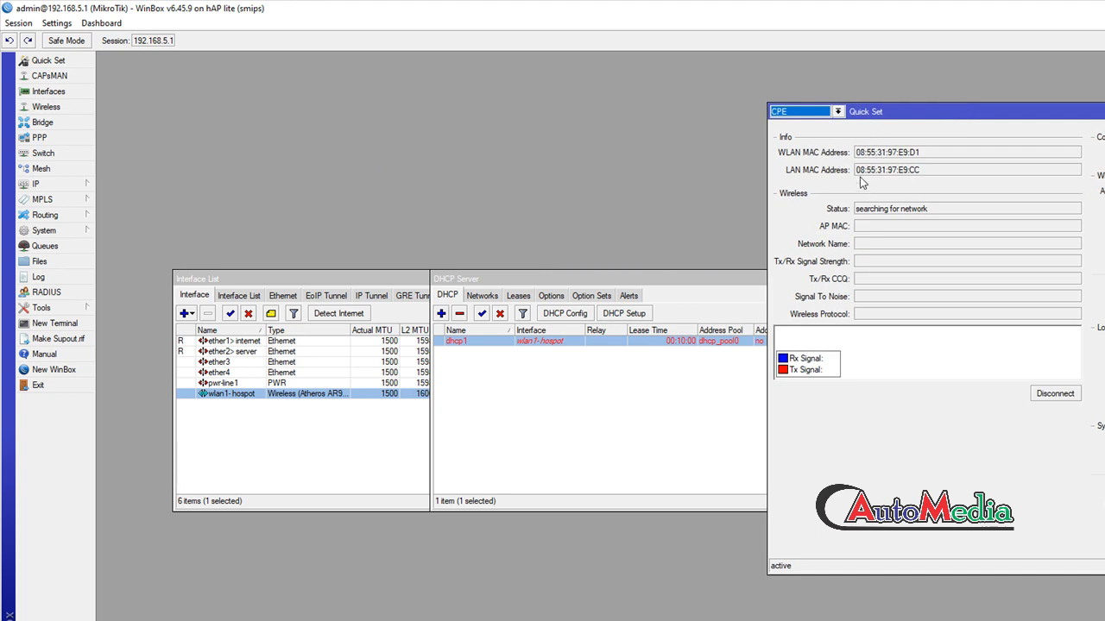
Set the wireless mode of the wlan1- hospot interface to ap bridge and save the change
{"action": "double_click", "coordinate": [250, 394]}
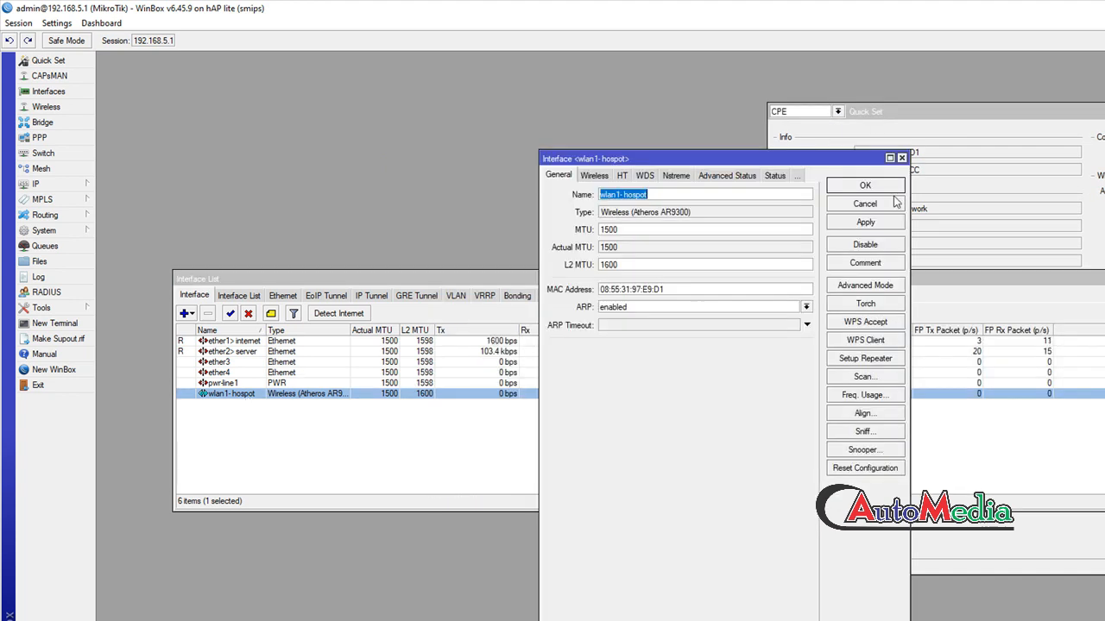
{"action": "left_click", "coordinate": [610, 175]}
{"action": "left_click", "coordinate": [653, 195]}
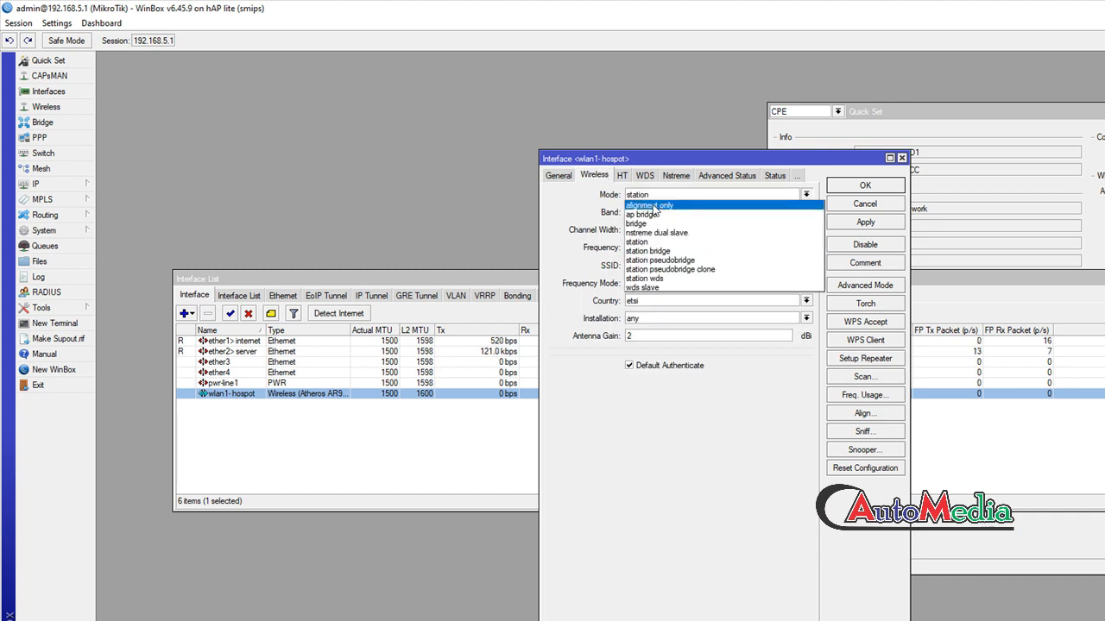
{"action": "left_click", "coordinate": [653, 213]}
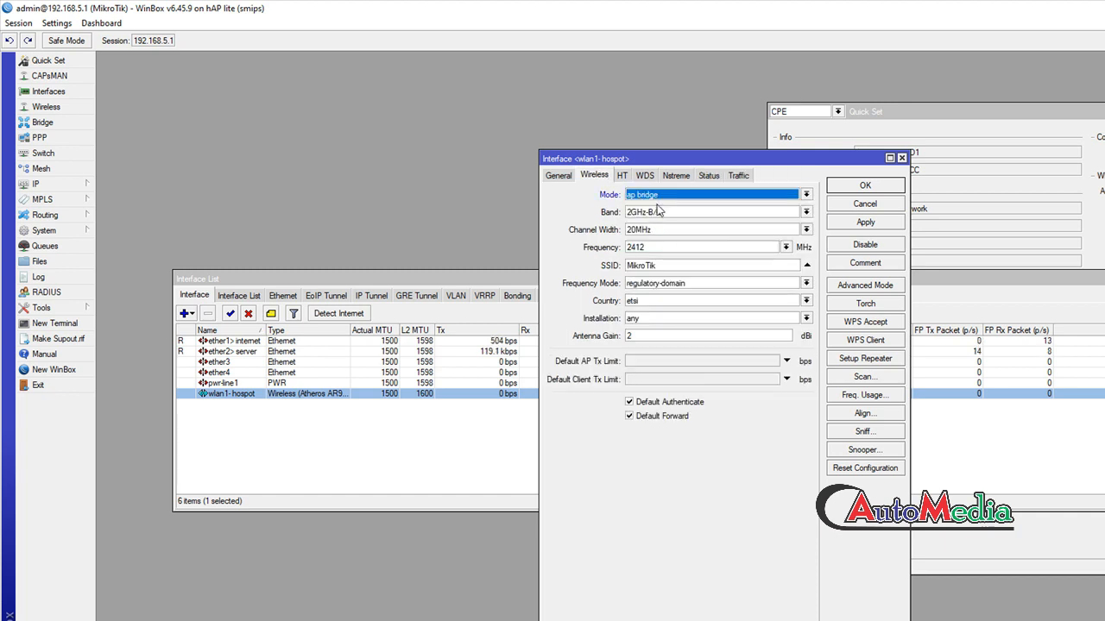
{"action": "left_click", "coordinate": [864, 221]}
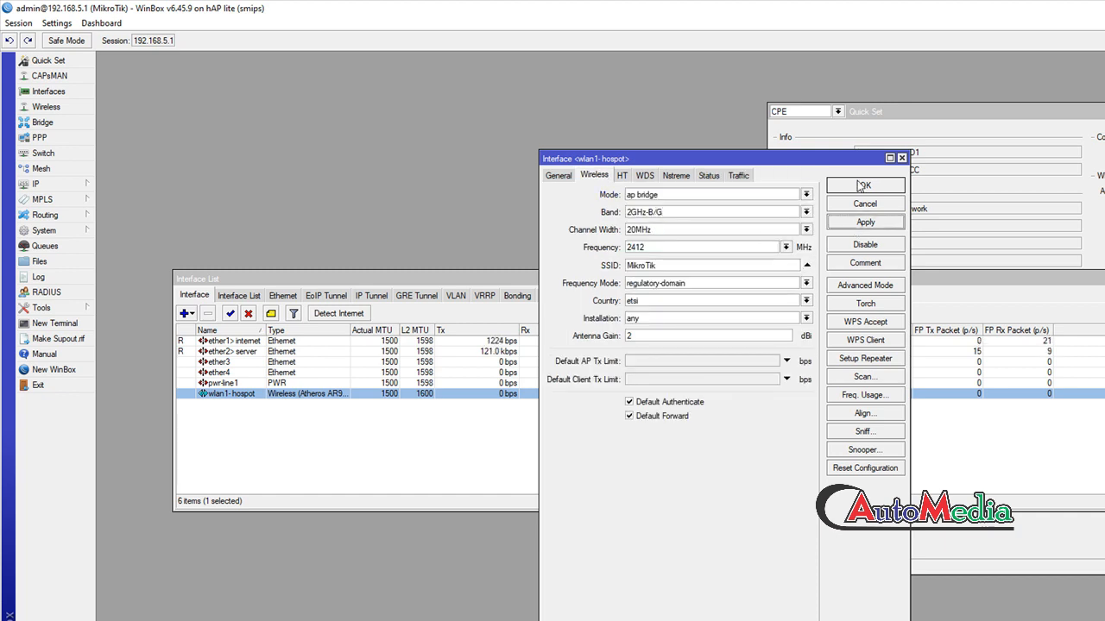
{"action": "left_click", "coordinate": [865, 184]}
In Quick Set, name the wireless network RDM and set the country to no_country_set
{"action": "left_click", "coordinate": [889, 111]}
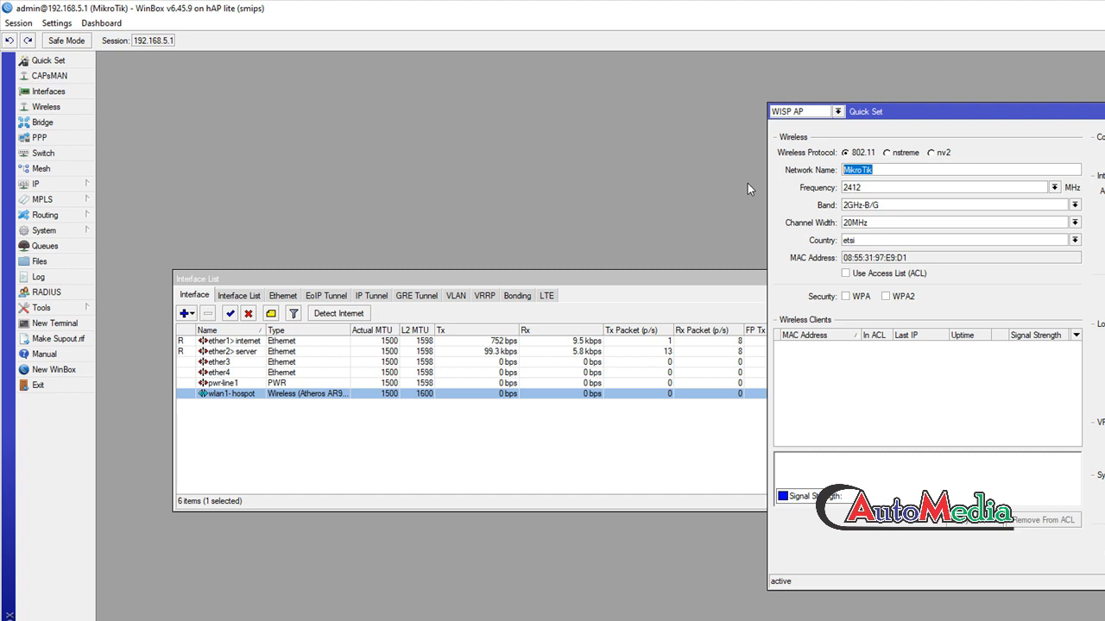
{"action": "type", "text": "RDM"}
{"action": "left_click", "coordinate": [871, 241]}
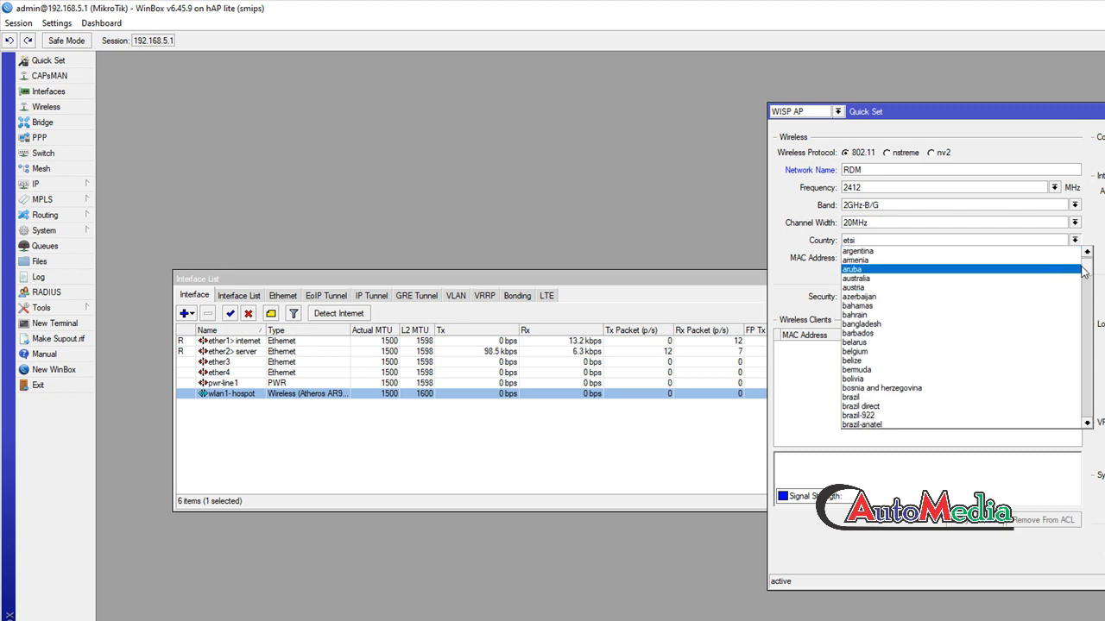
{"action": "left_click_drag", "start_coordinate": [1086, 270], "coordinate": [1086, 366]}
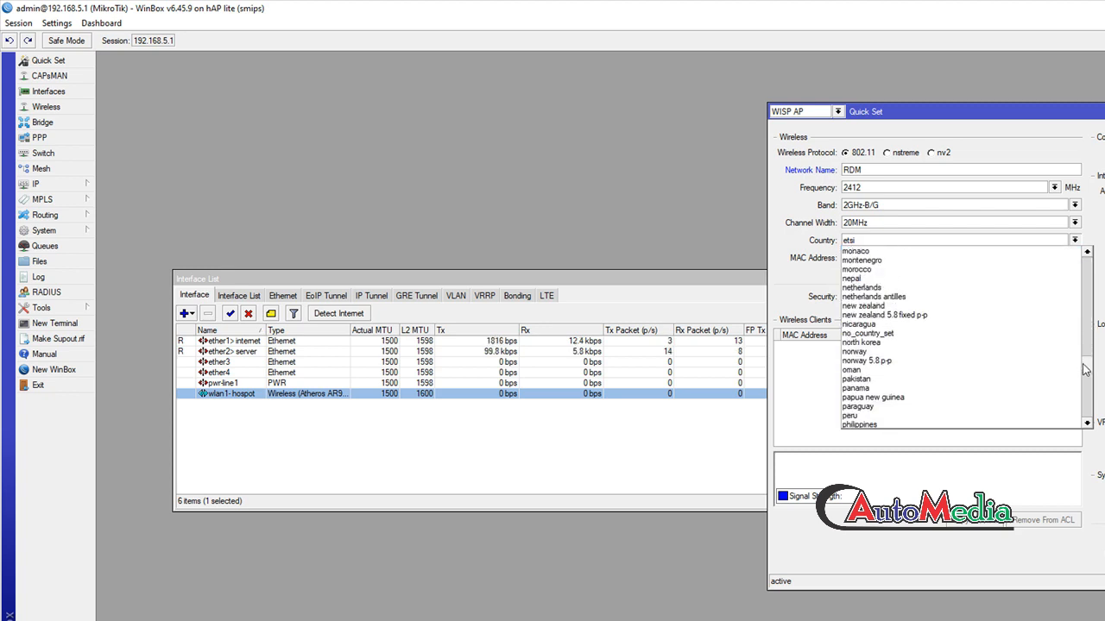
{"action": "left_click", "coordinate": [969, 333]}
Leave the RDM wireless network open, with both WPA and WPA2 security disabled, and save the Quick Set configuration
{"action": "left_click_drag", "start_coordinate": [962, 115], "coordinate": [691, 145]}
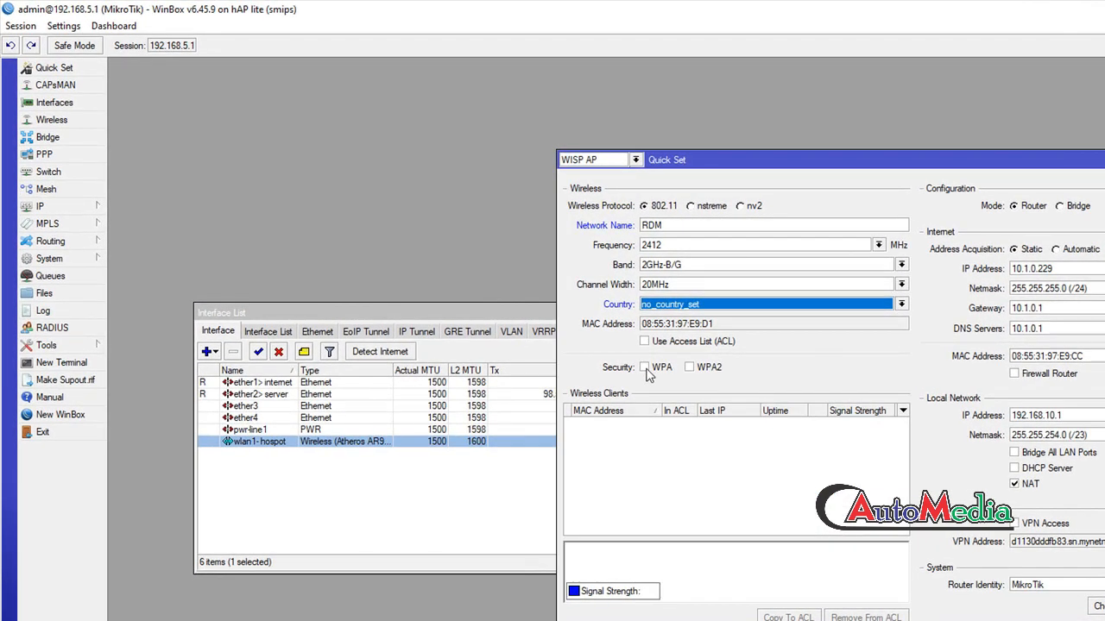
{"action": "left_click", "coordinate": [590, 327]}
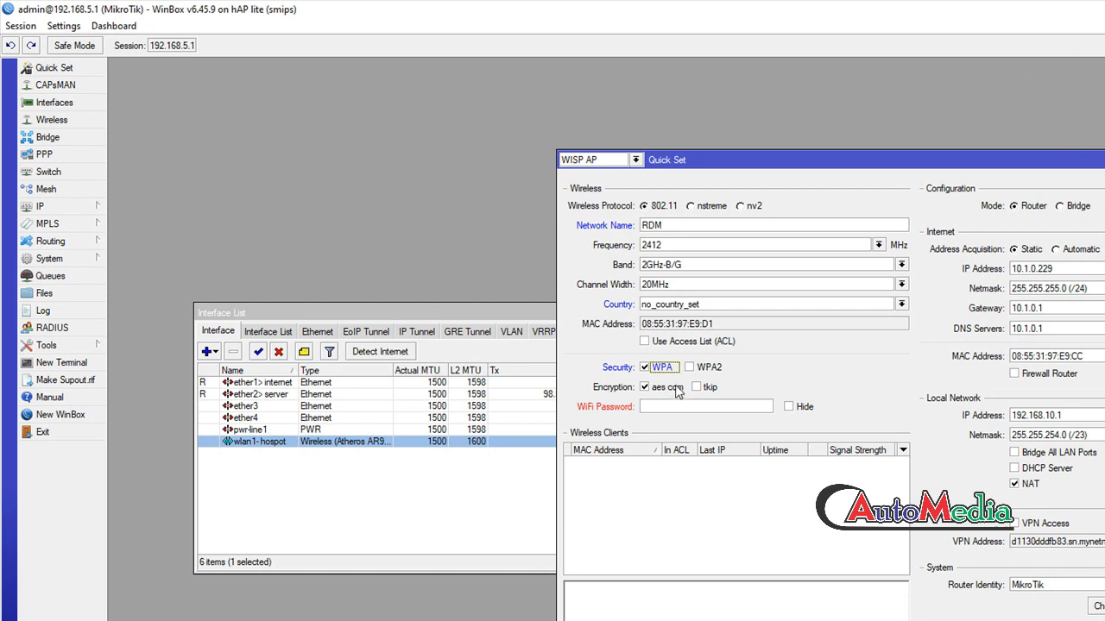
{"action": "left_click", "coordinate": [690, 369]}
{"action": "left_click", "coordinate": [652, 370]}
{"action": "left_click", "coordinate": [650, 369]}
{"action": "left_click", "coordinate": [691, 369]}
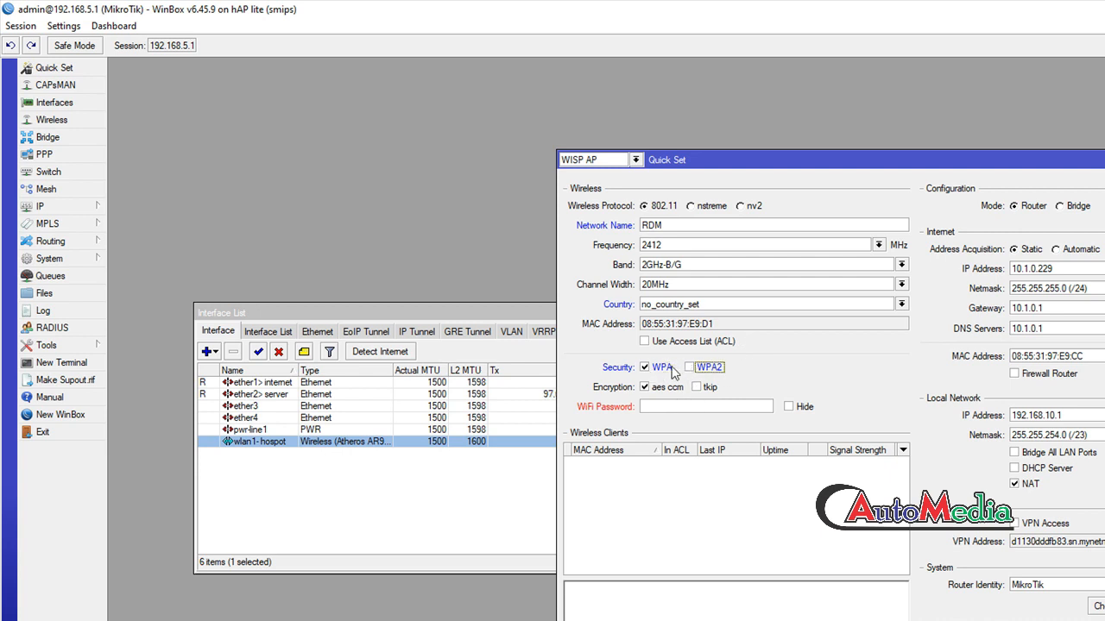
{"action": "left_click", "coordinate": [655, 369]}
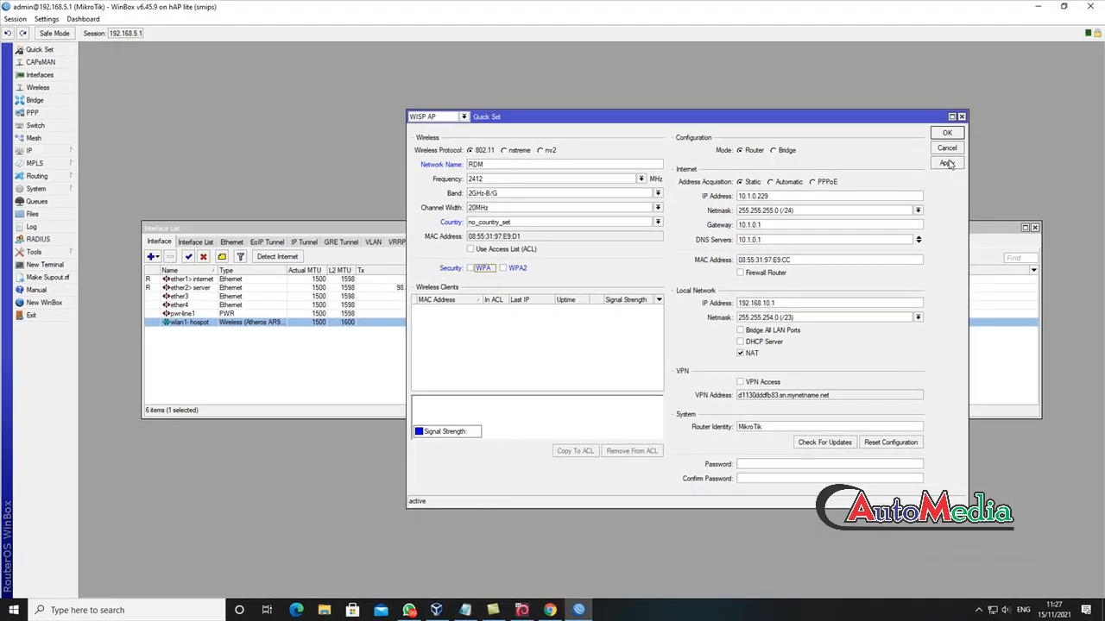
{"action": "left_click", "coordinate": [946, 134]}
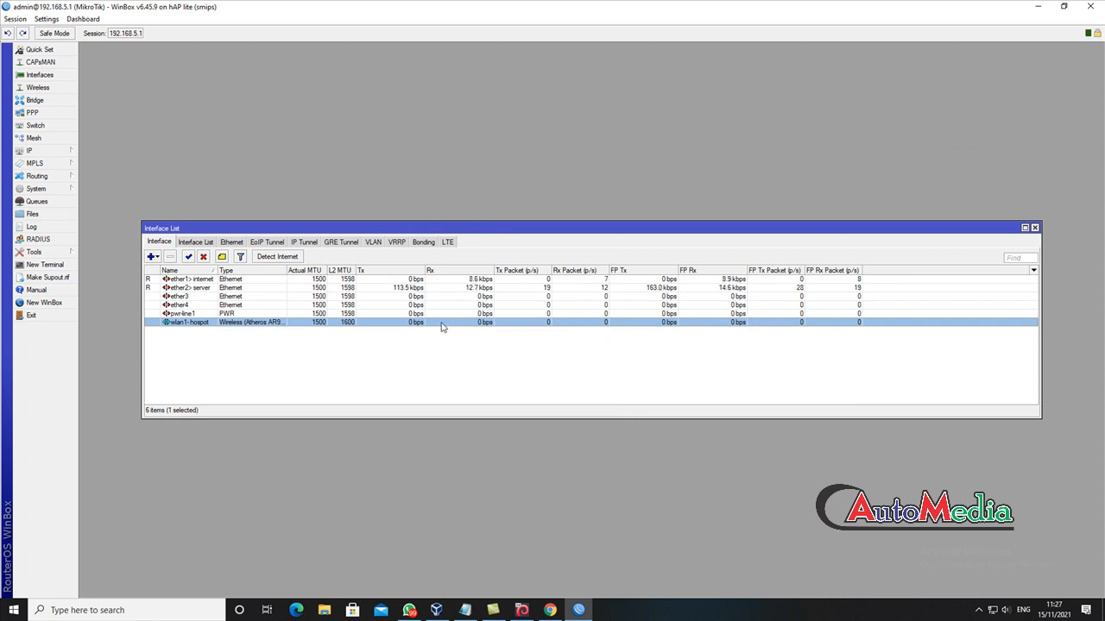
Open the dhcp_pool0 address pool and examine its full address range from start to end
{"action": "left_click", "coordinate": [76, 152]}
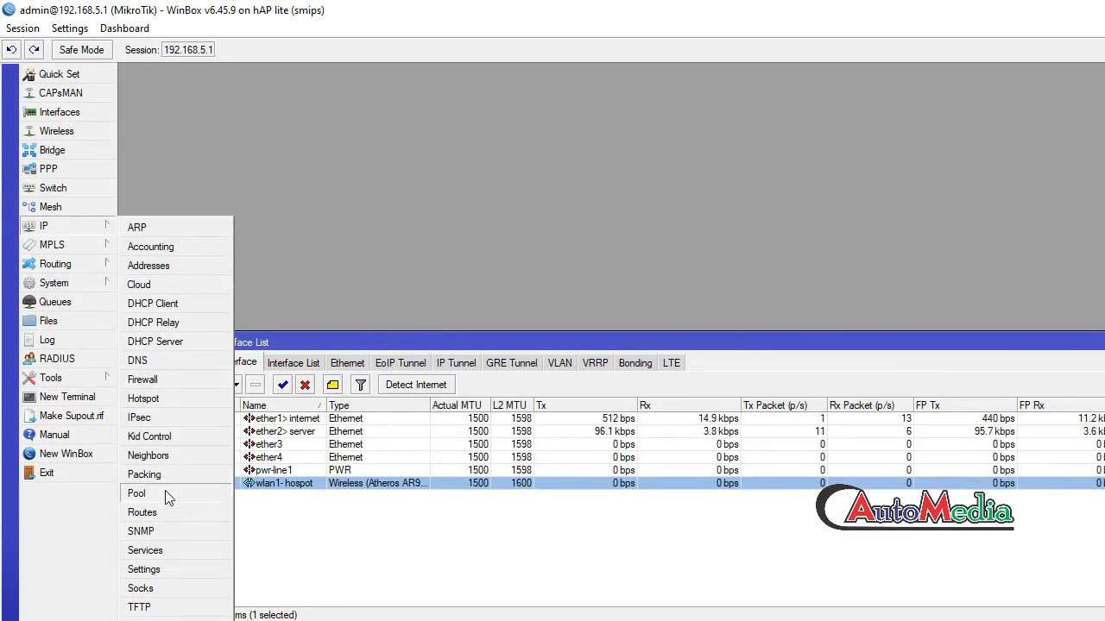
{"action": "left_click", "coordinate": [165, 491]}
{"action": "double_click", "coordinate": [748, 420]}
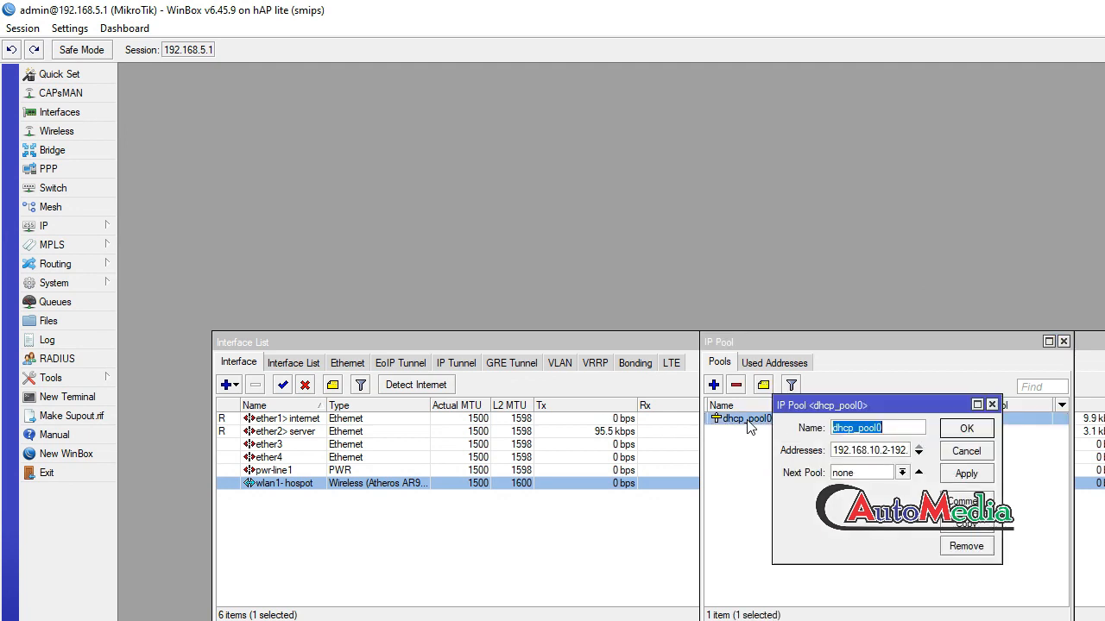
{"action": "left_click", "coordinate": [881, 451]}
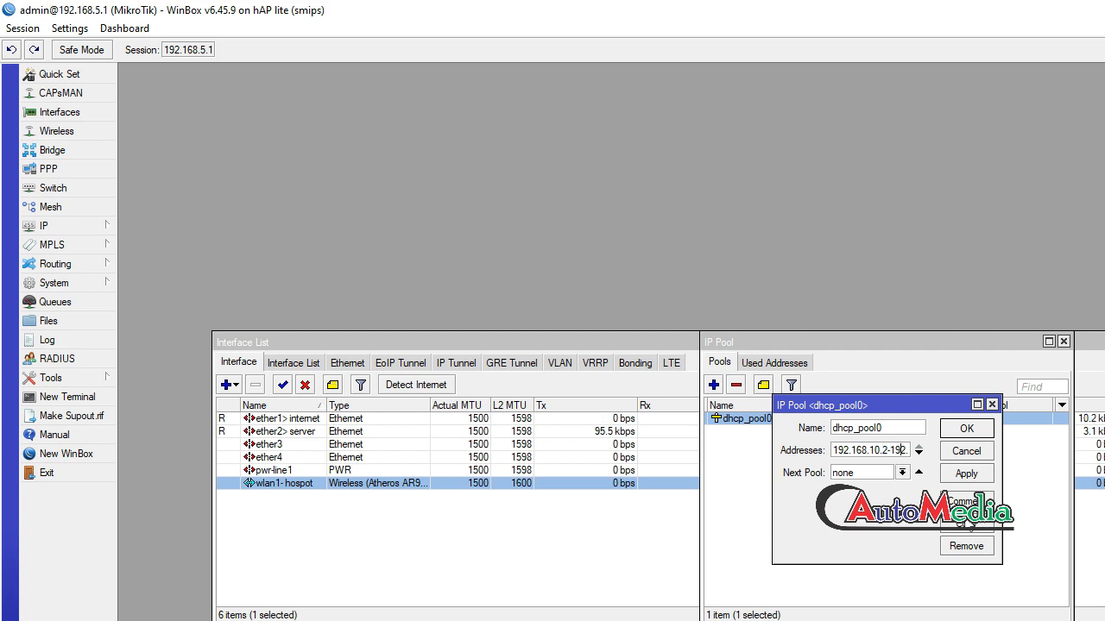
{"action": "key", "text": "Right"}
{"action": "key", "text": "Right"}
{"action": "key", "text": "Right"}
{"action": "key", "text": "Right"}
{"action": "key", "text": "Right"}
{"action": "key", "text": "Right"}
{"action": "key", "text": "Left"}
{"action": "key", "text": "Left"}
{"action": "key", "text": "Left"}
{"action": "key", "text": "Left"}
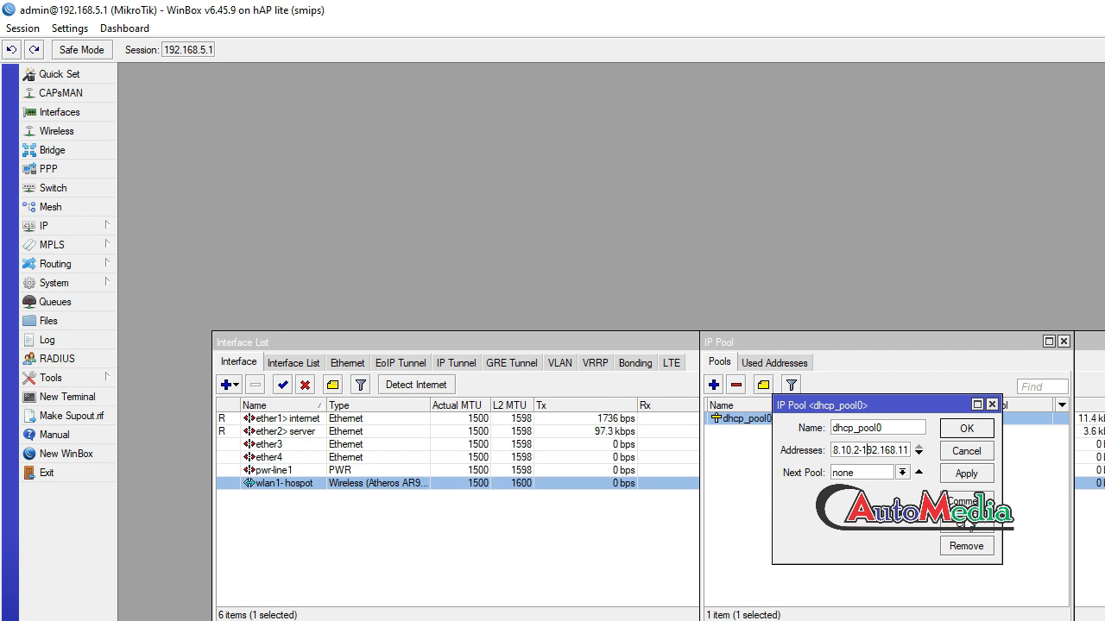
{"action": "key", "text": "Right"}
{"action": "key", "text": "Right"}
{"action": "key", "text": "Right"}
{"action": "key", "text": "Right"}
{"action": "key", "text": "Right"}
{"action": "key", "text": "Right"}
{"action": "key", "text": "Right"}
{"action": "key", "text": "Right"}
{"action": "key", "text": "Right"}
{"action": "key", "text": "Right"}
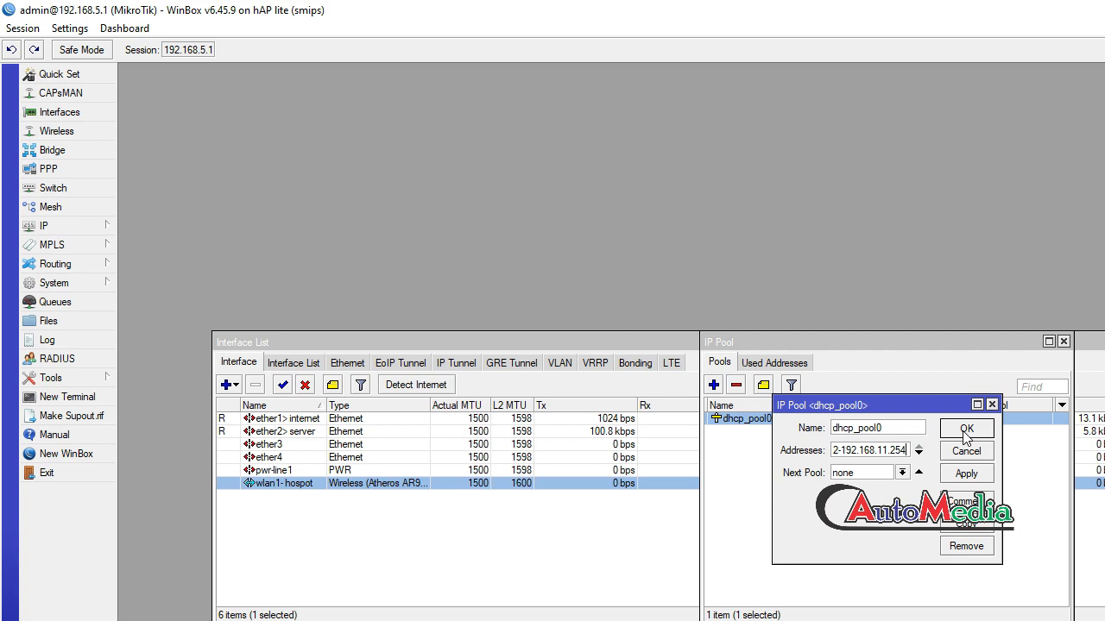
{"action": "left_click", "coordinate": [966, 429]}
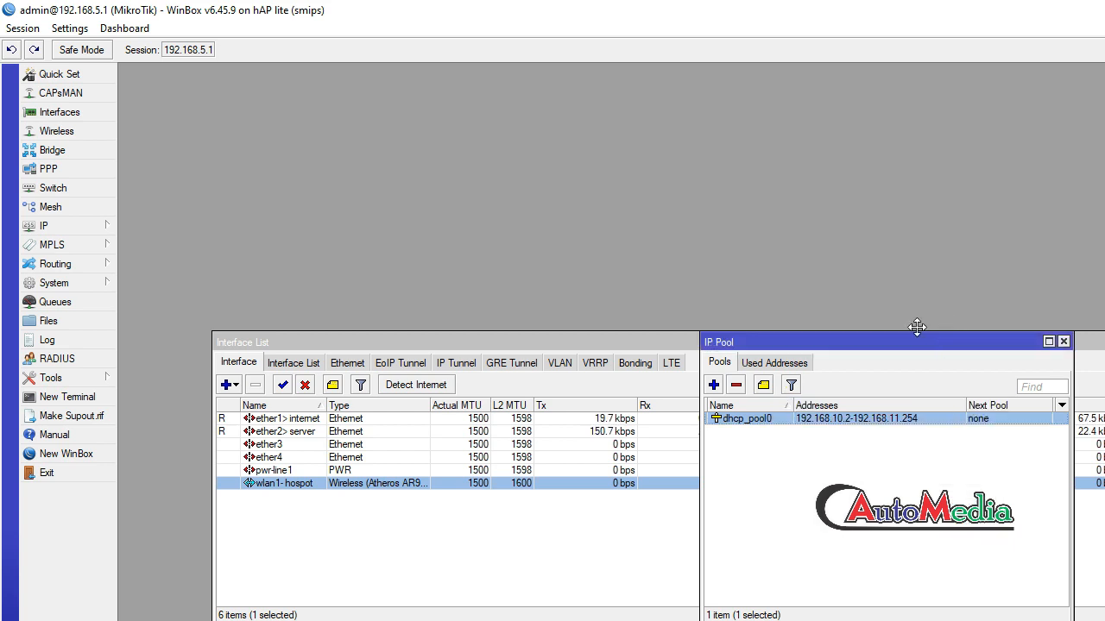
Move the IP Pool and Interface List windows apart and bring the DHCP Server window to the front
{"action": "left_click_drag", "start_coordinate": [916, 326], "coordinate": [429, 49]}
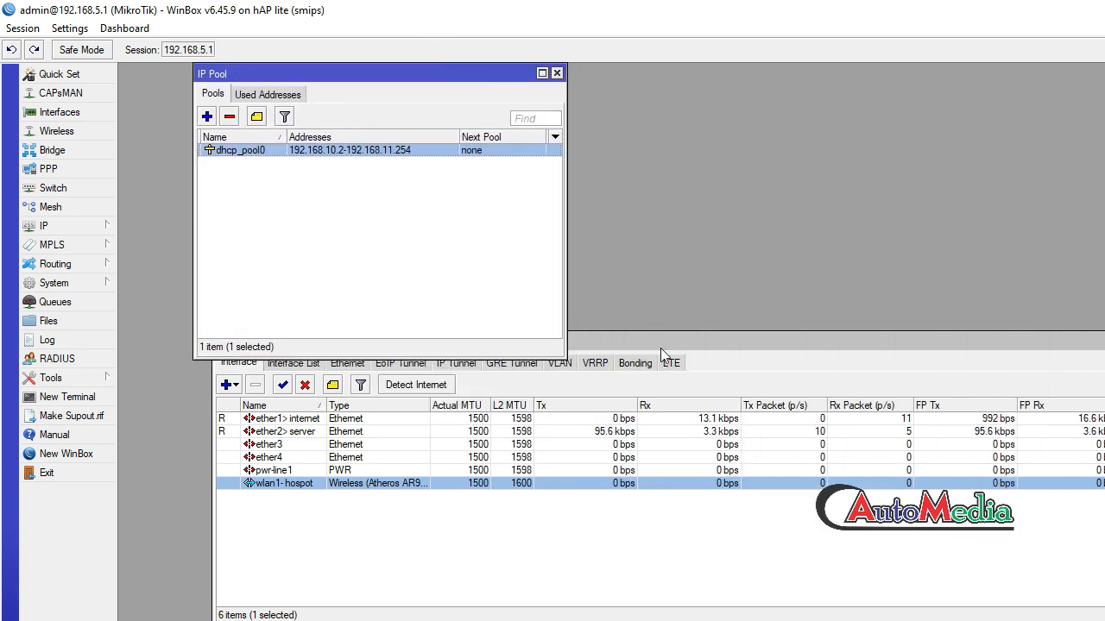
{"action": "left_click_drag", "start_coordinate": [661, 347], "coordinate": [643, 455]}
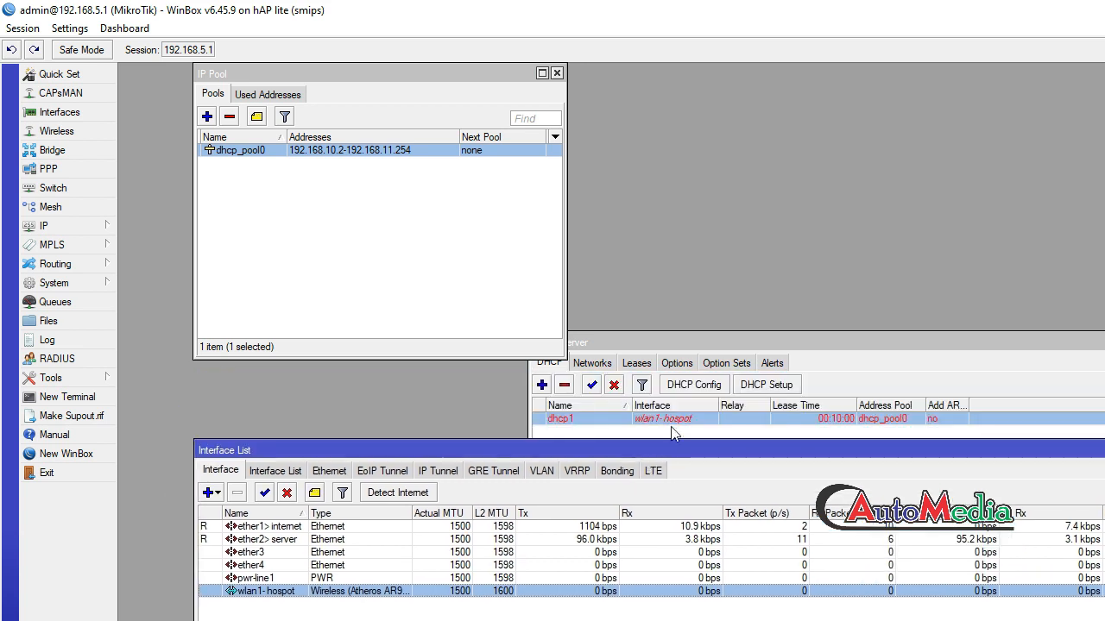
{"action": "left_click", "coordinate": [688, 343]}
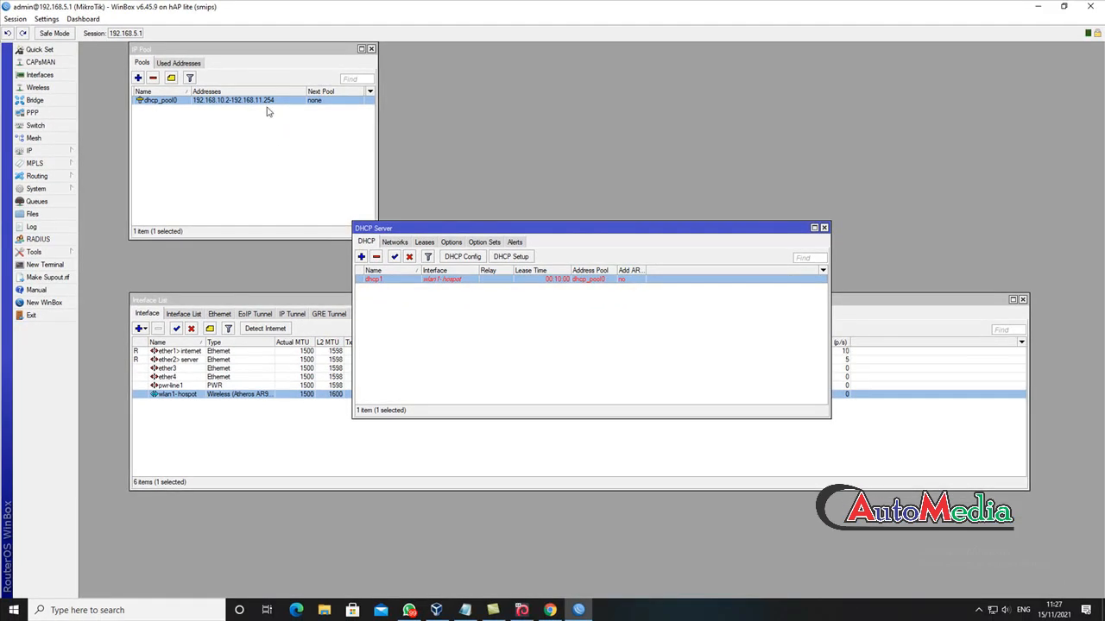
{"action": "left_click", "coordinate": [526, 613]}
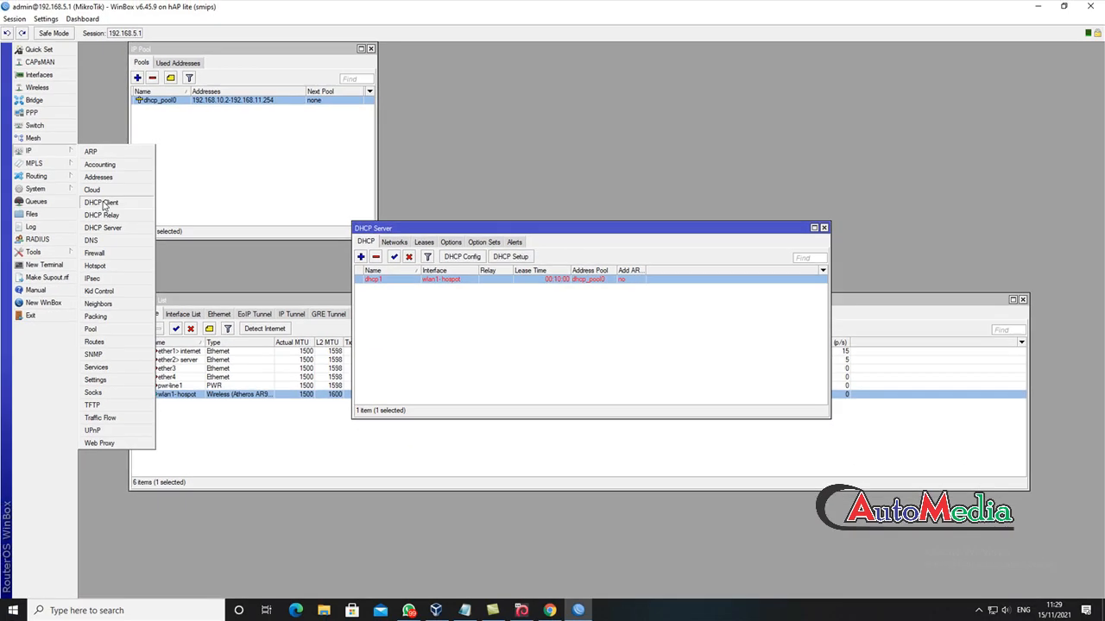
{"action": "left_click", "coordinate": [108, 228]}
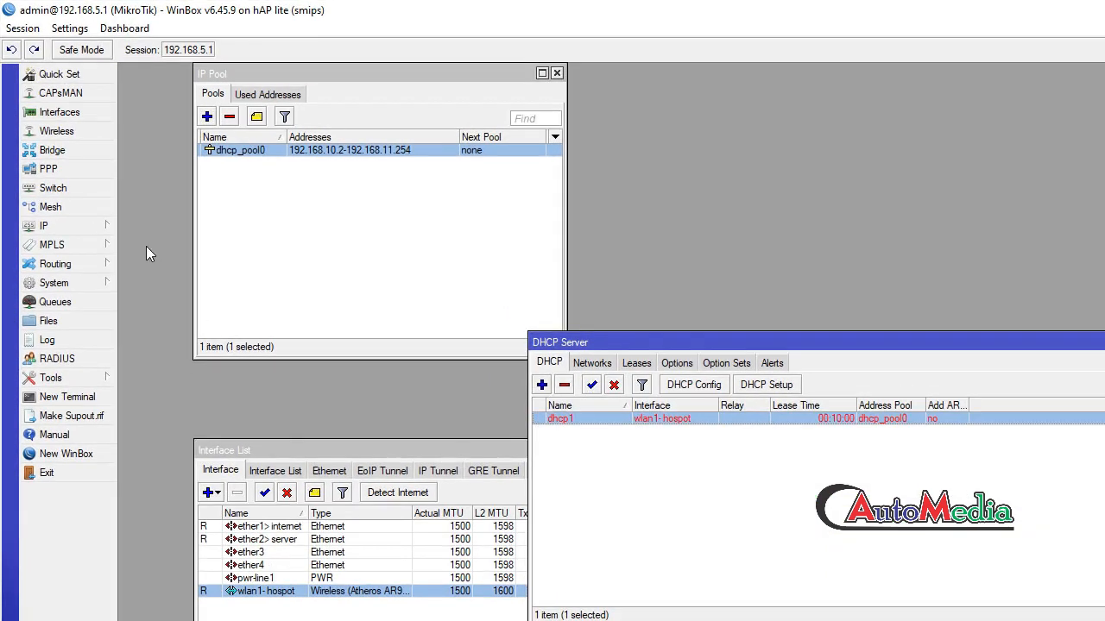
Assign the 192.168.10.1/23 address to the wlan1- hospot interface and save the change
{"action": "left_click", "coordinate": [104, 226]}
{"action": "left_click", "coordinate": [148, 265]}
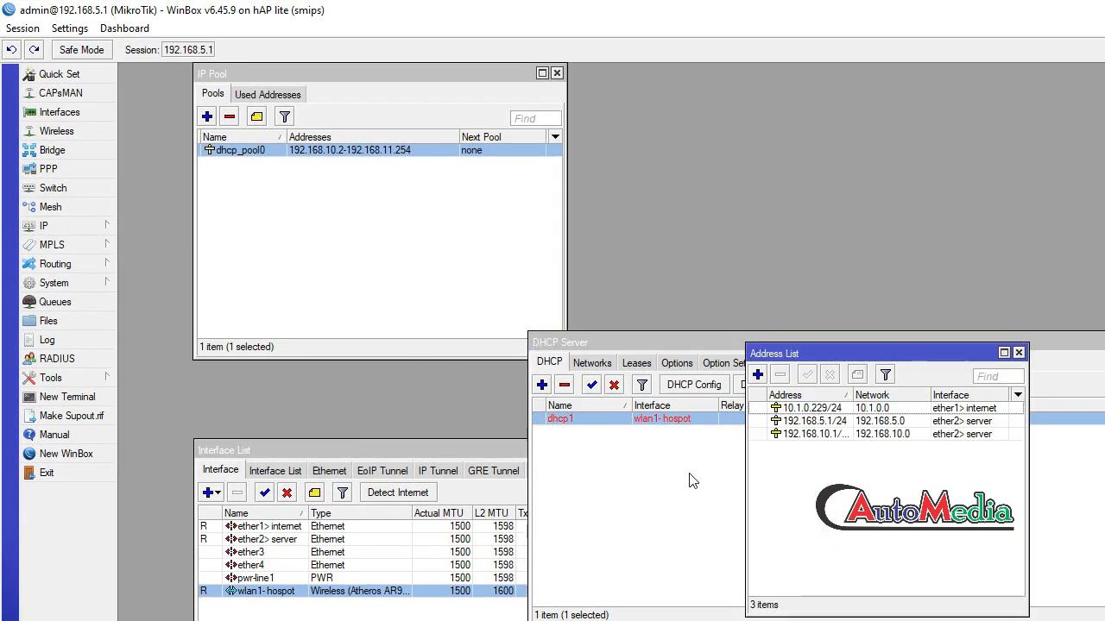
{"action": "double_click", "coordinate": [841, 434]}
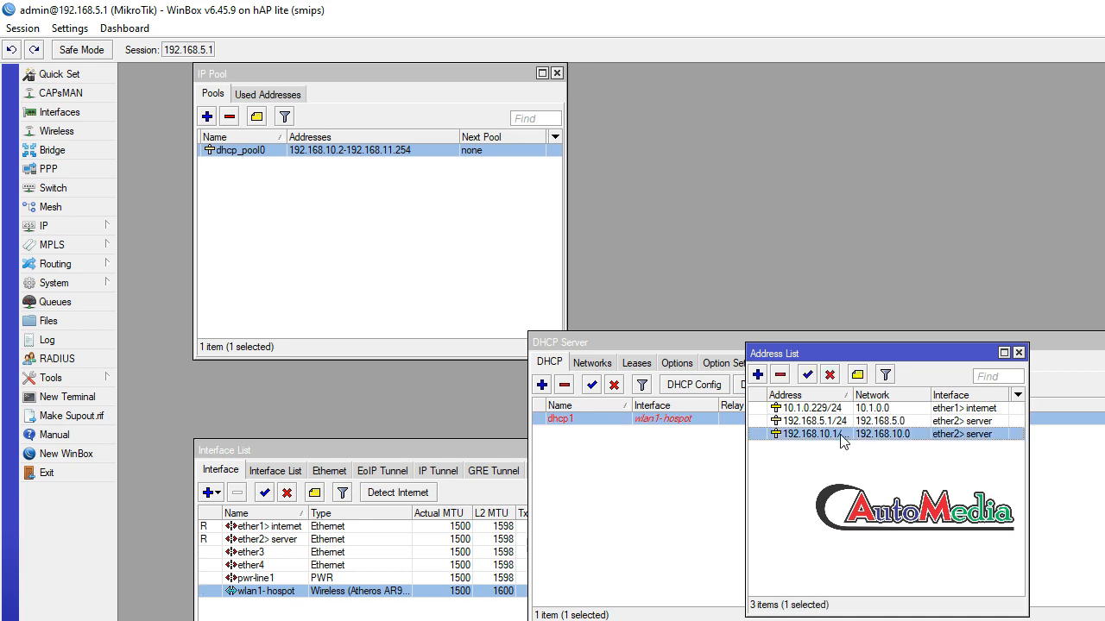
{"action": "left_click", "coordinate": [917, 454]}
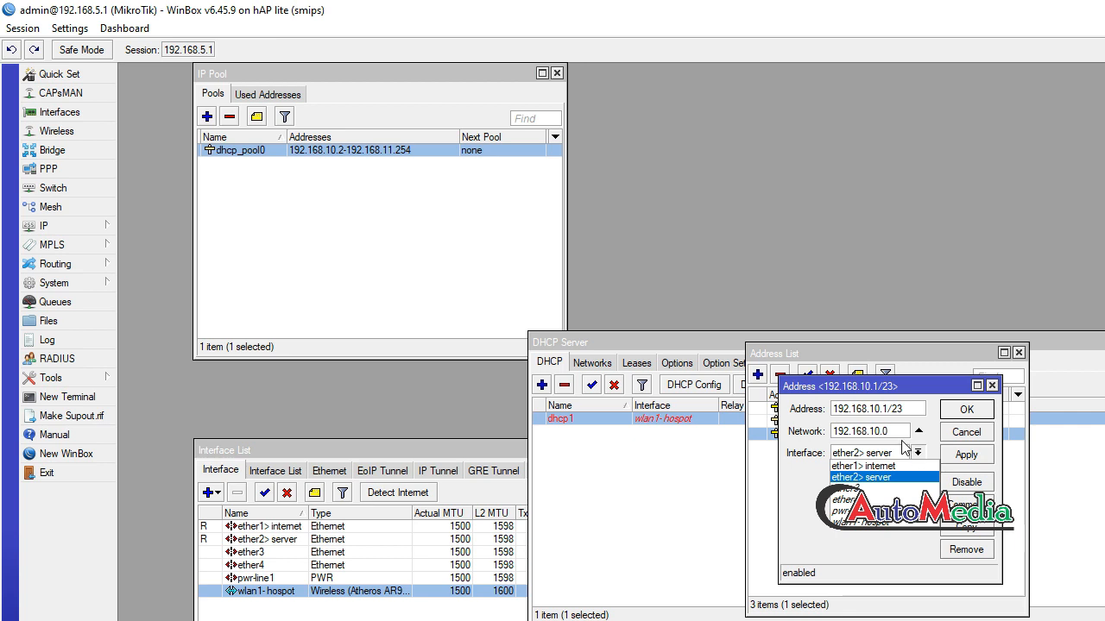
{"action": "left_click", "coordinate": [891, 523]}
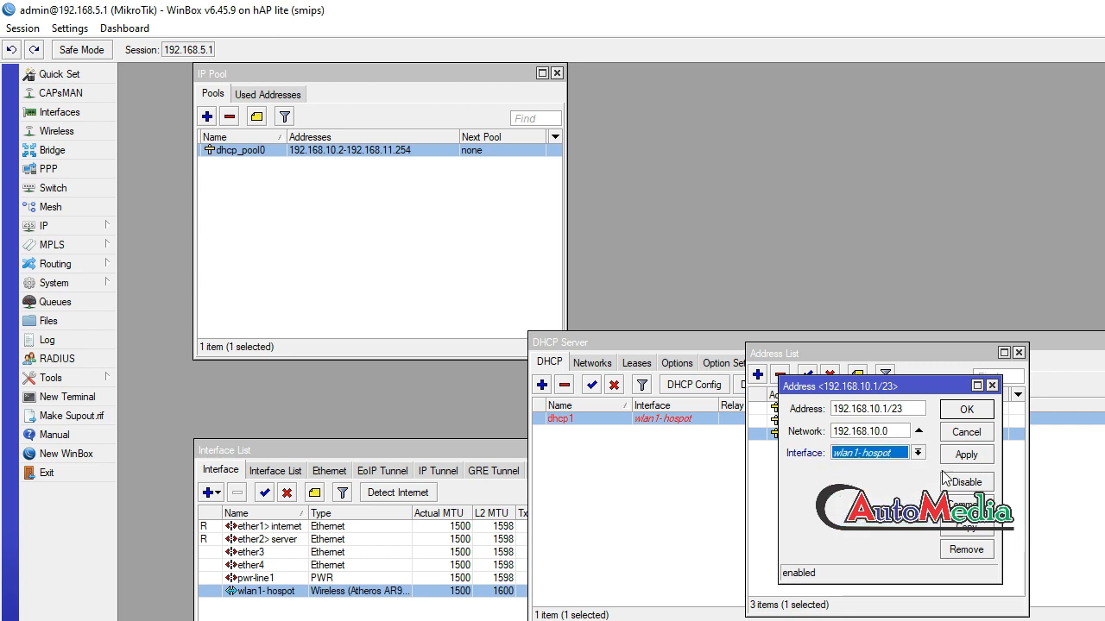
{"action": "left_click", "coordinate": [964, 456]}
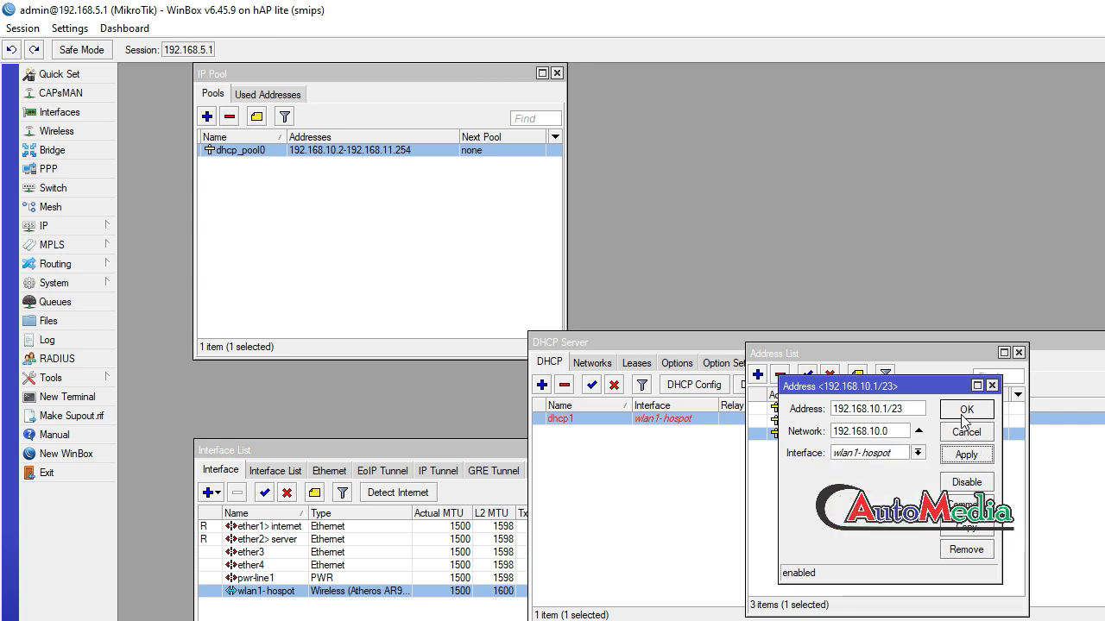
{"action": "left_click", "coordinate": [966, 411]}
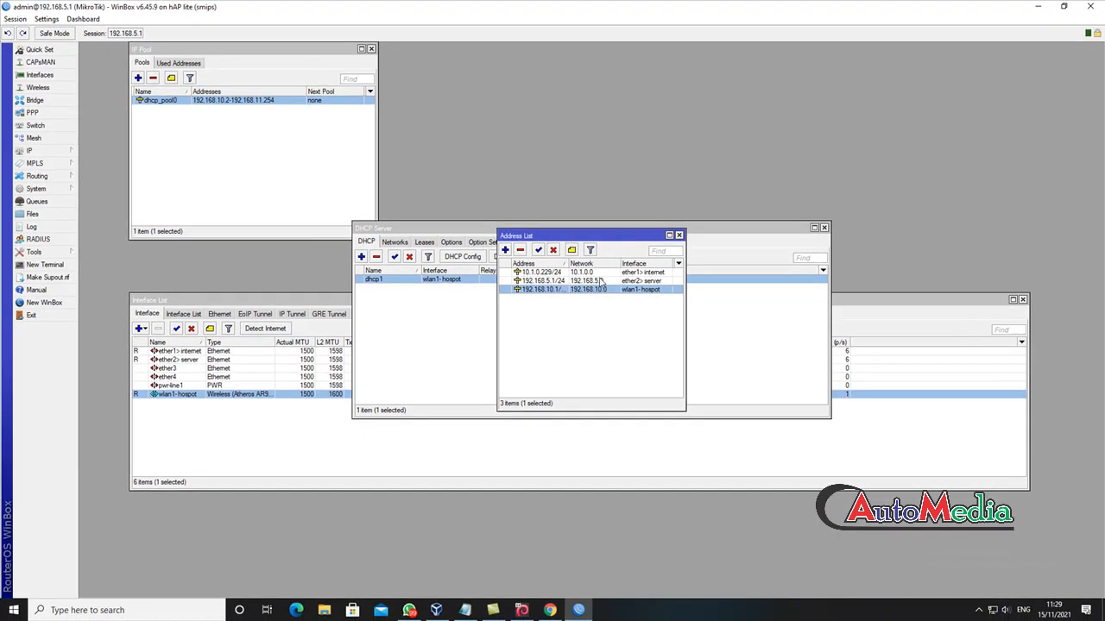
Review the IP plan in Notepad, then minimise it and WinBox to view the RDM virtual machine and registration page
{"action": "left_click", "coordinate": [464, 610]}
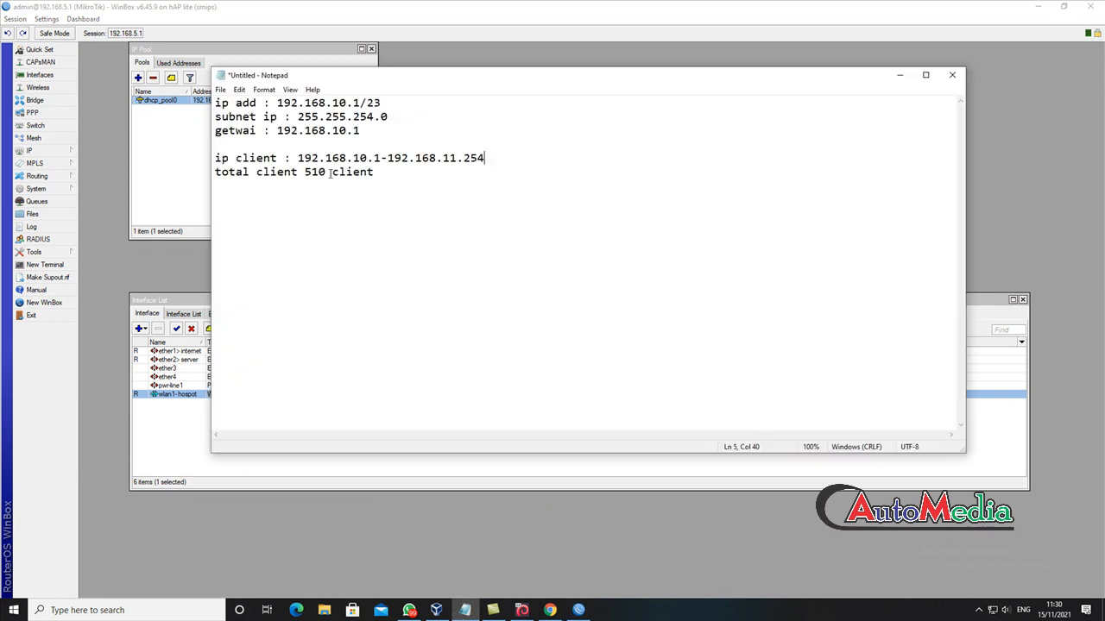
{"action": "left_click", "coordinate": [900, 78]}
{"action": "left_click", "coordinate": [1038, 8]}
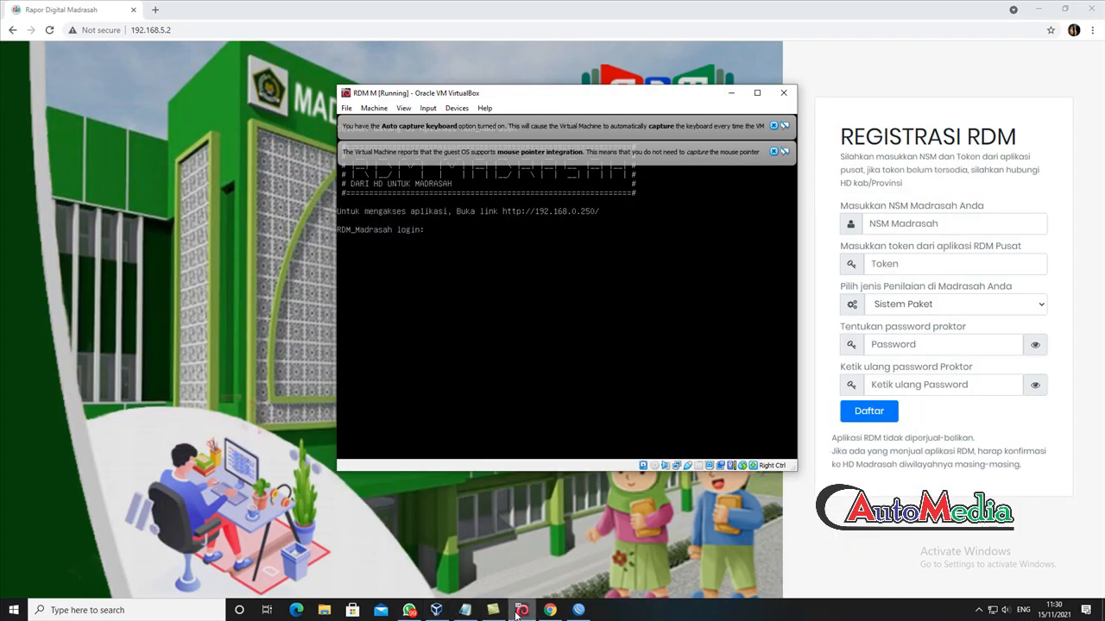
{"action": "mouse_move", "coordinate": [551, 611]}
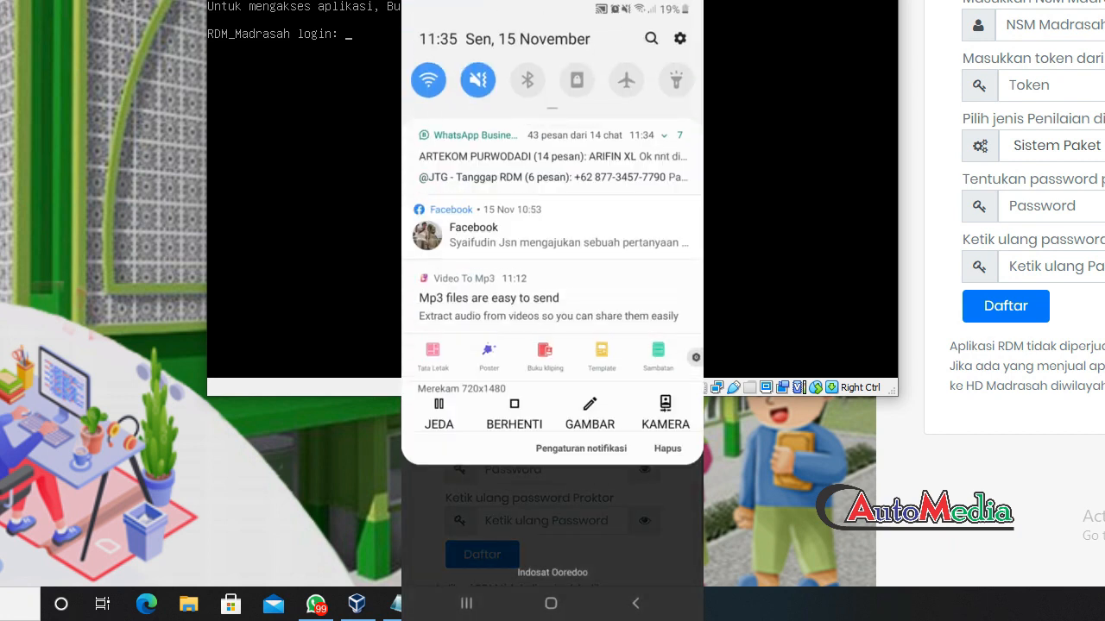
{"action": "mouse_move", "coordinate": [530, 608]}
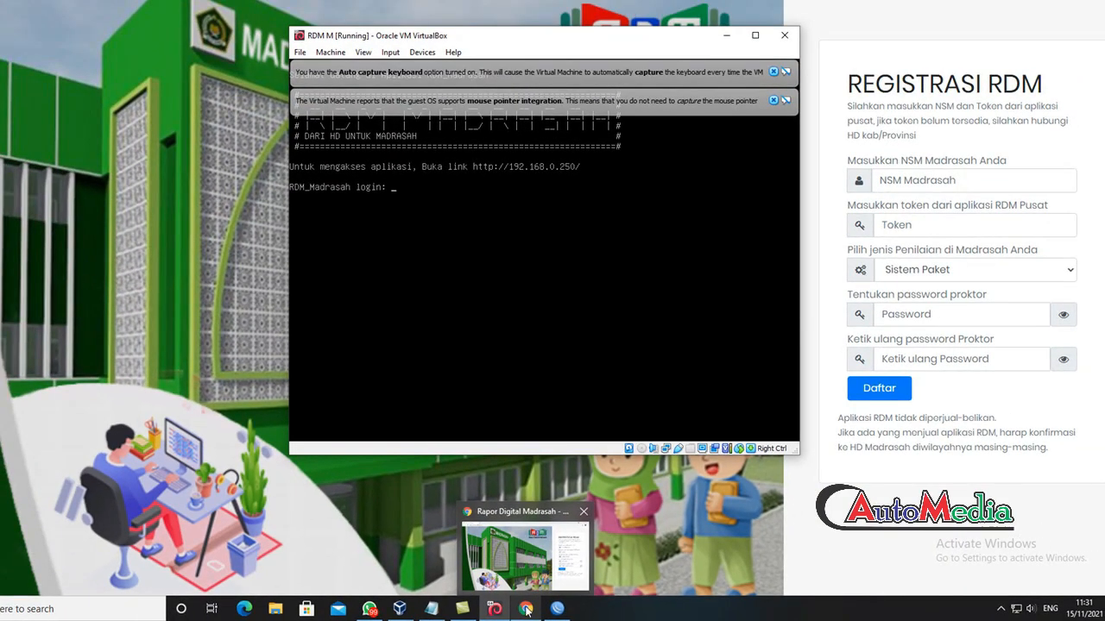
Switch to Notepad and add the line SERVER RDM 192.168.5.2 below the client total, separated by a blank line
{"action": "left_click", "coordinate": [423, 540]}
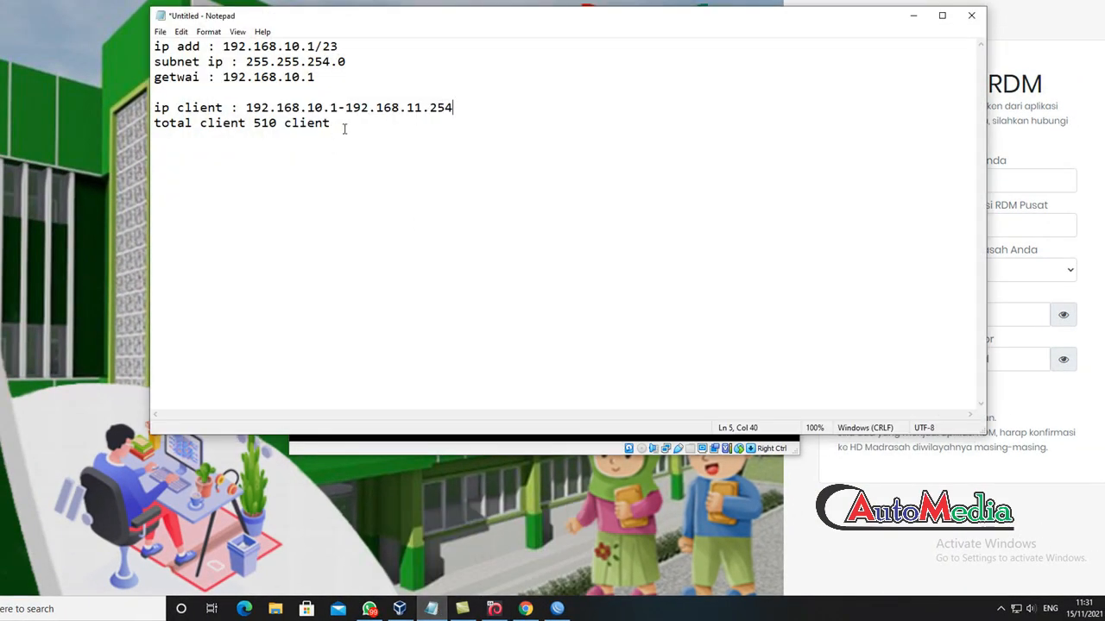
{"action": "key", "text": "Return"}
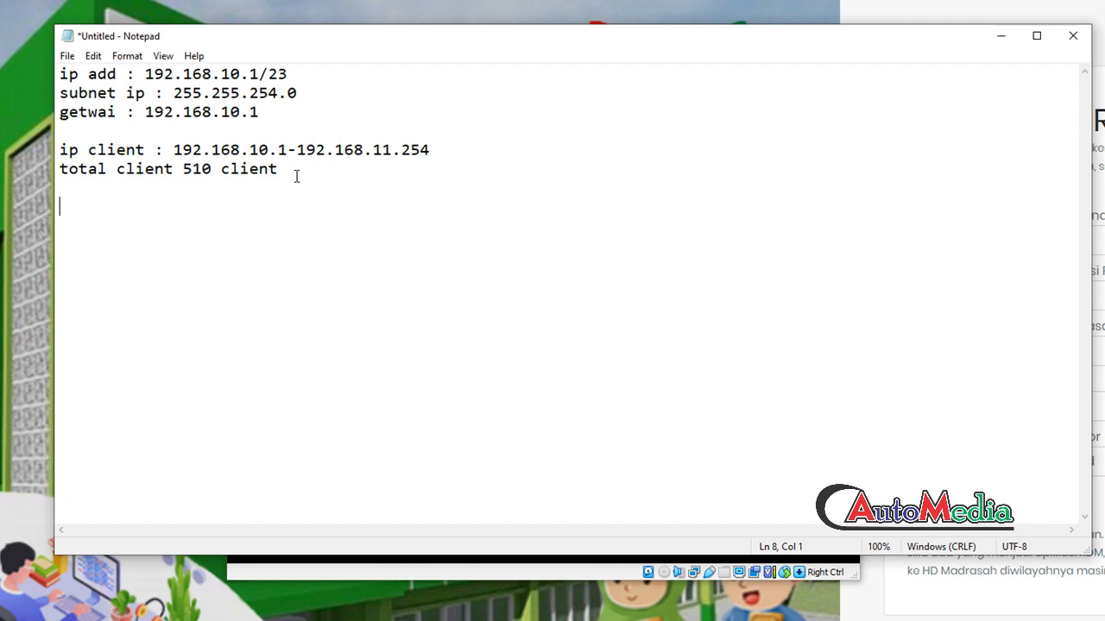
{"action": "type", "text": "RDM 192.168.10."}
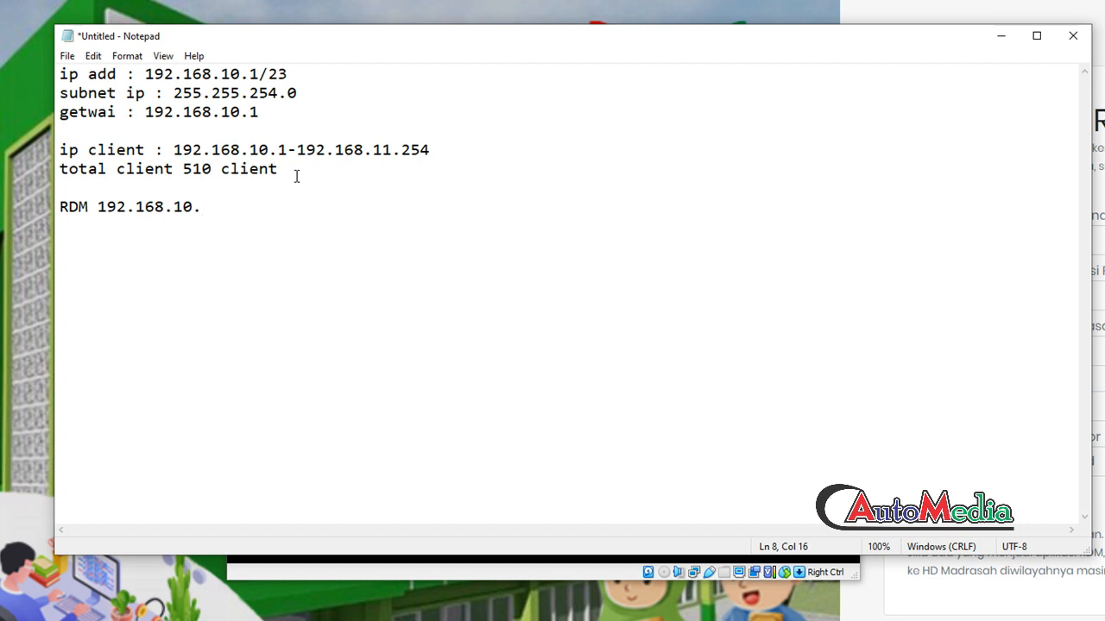
{"action": "key", "text": "BackSpace"}
{"action": "key", "text": "BackSpace"}
{"action": "key", "text": "BackSpace"}
{"action": "type", "text": "5.2"}
{"action": "key", "text": "Return"}
{"action": "type", "text": "SERVER"}
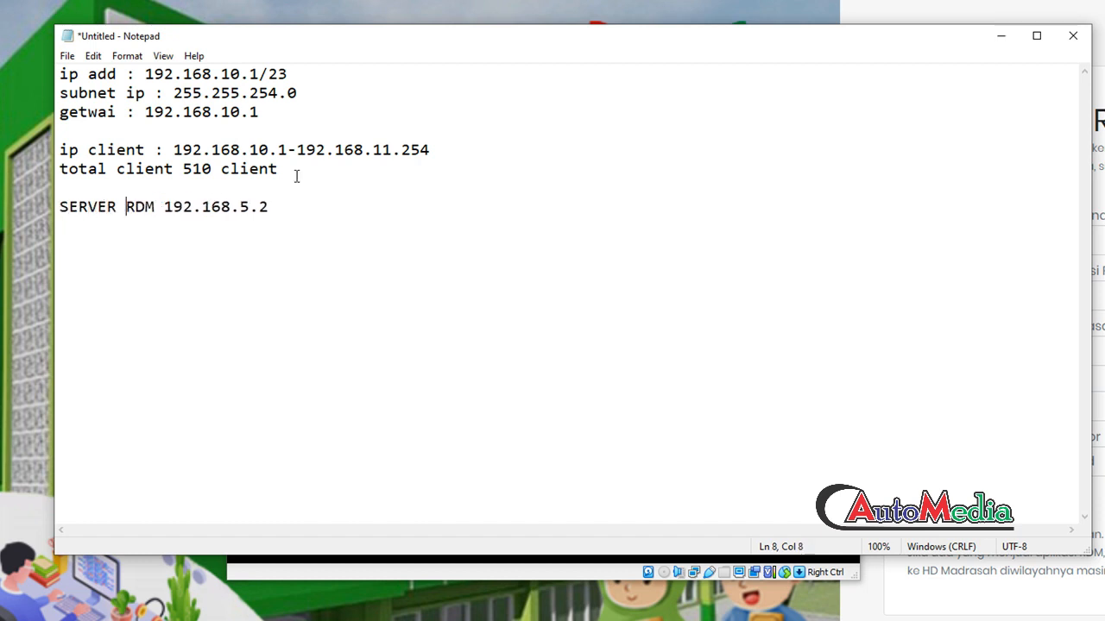
Add the line SERVER ELERNEING 192.168.5.3 below the RDM server entry
{"action": "key", "text": "Down"}
{"action": "type", "text": "SERVER "}
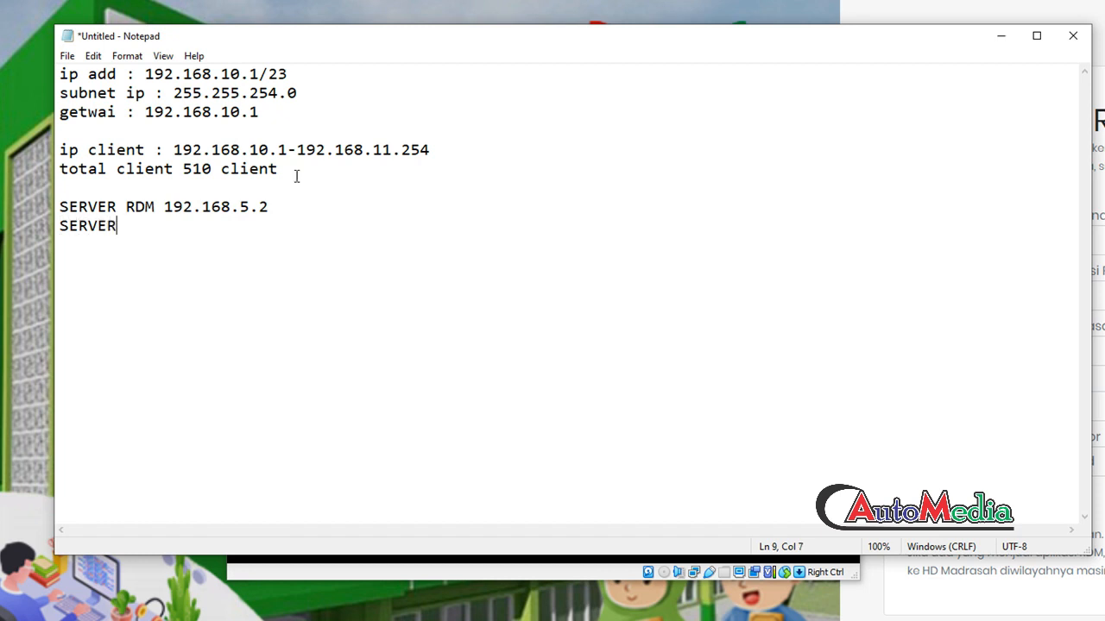
{"action": "type", "text": "ELERNEING "}
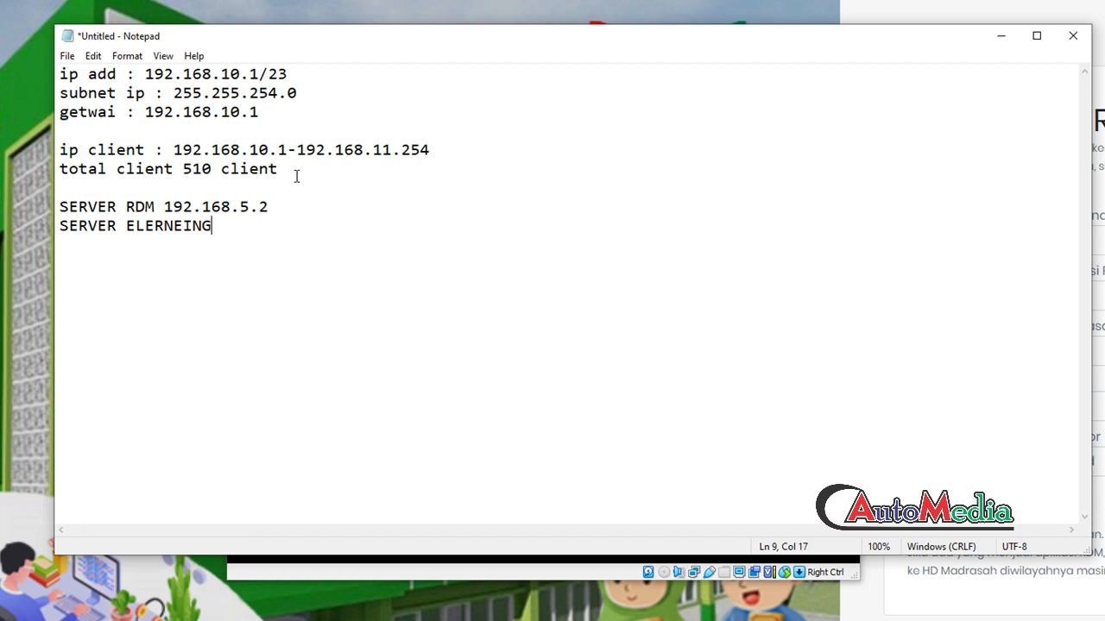
{"action": "type", "text": "192.168.5."}
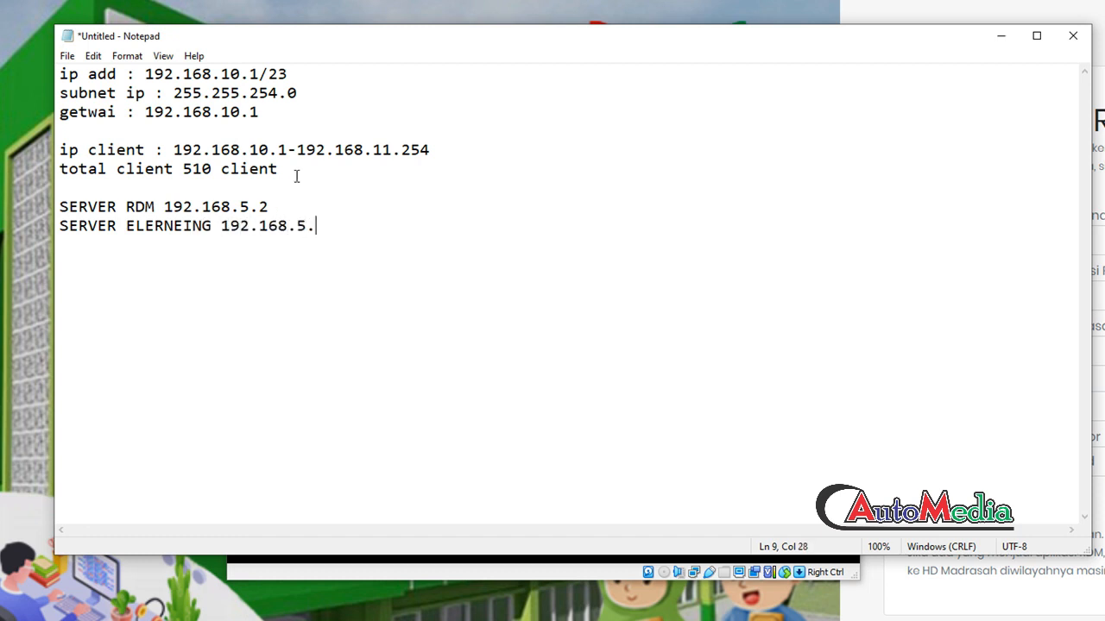
{"action": "type", "text": "3"}
{"action": "left_click", "coordinate": [270, 207]}
{"action": "left_click", "coordinate": [326, 227]}
{"action": "left_click", "coordinate": [156, 207]}
{"action": "left_click", "coordinate": [297, 209]}
{"action": "left_click", "coordinate": [328, 224]}
Add the line SERVE UJIAN SEMESTER 192.168.5.4 below the ELERNEING entry and move the Notepad window aside
{"action": "key", "text": "Return"}
{"action": "type", "text": "SERVE"}
{"action": "type", "text": "UJIA"}
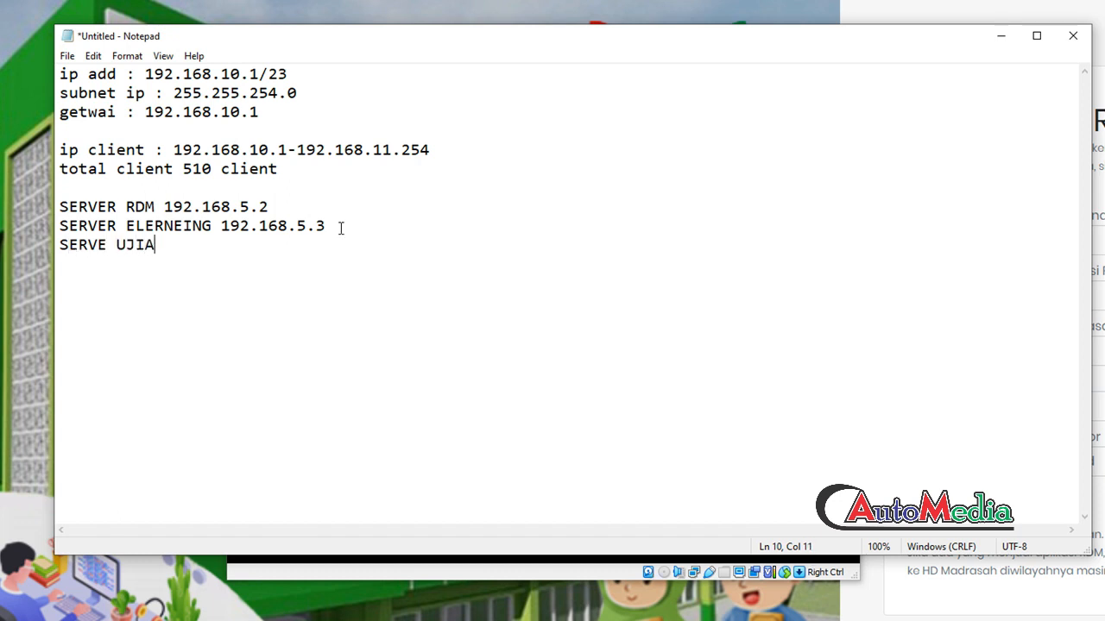
{"action": "type", "text": "N SEMESTER"}
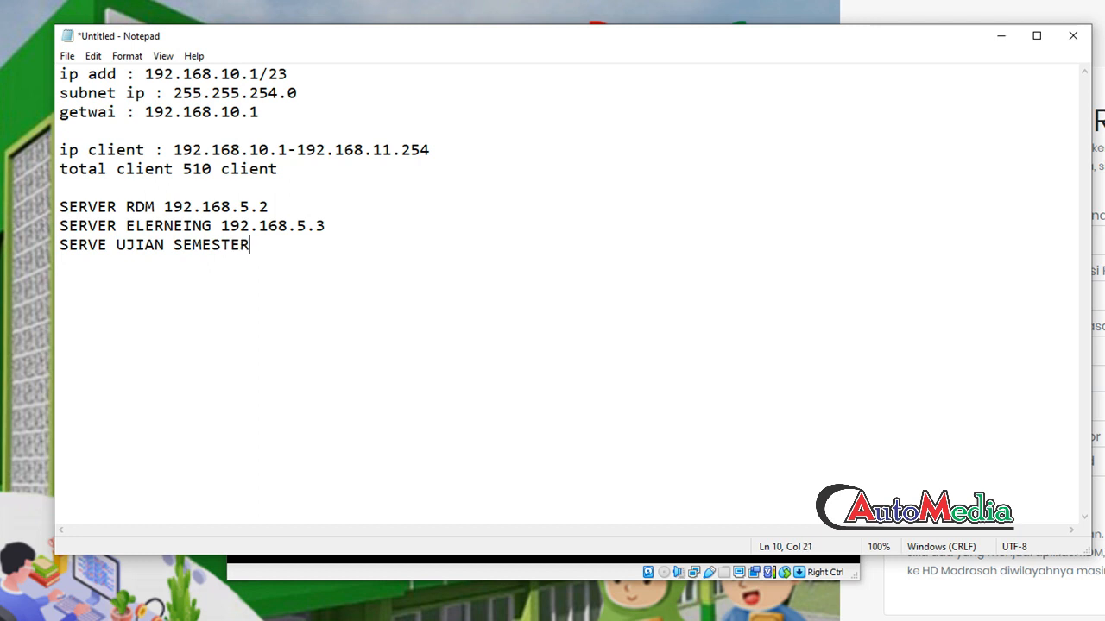
{"action": "type", "text": " 192.168.5.4"}
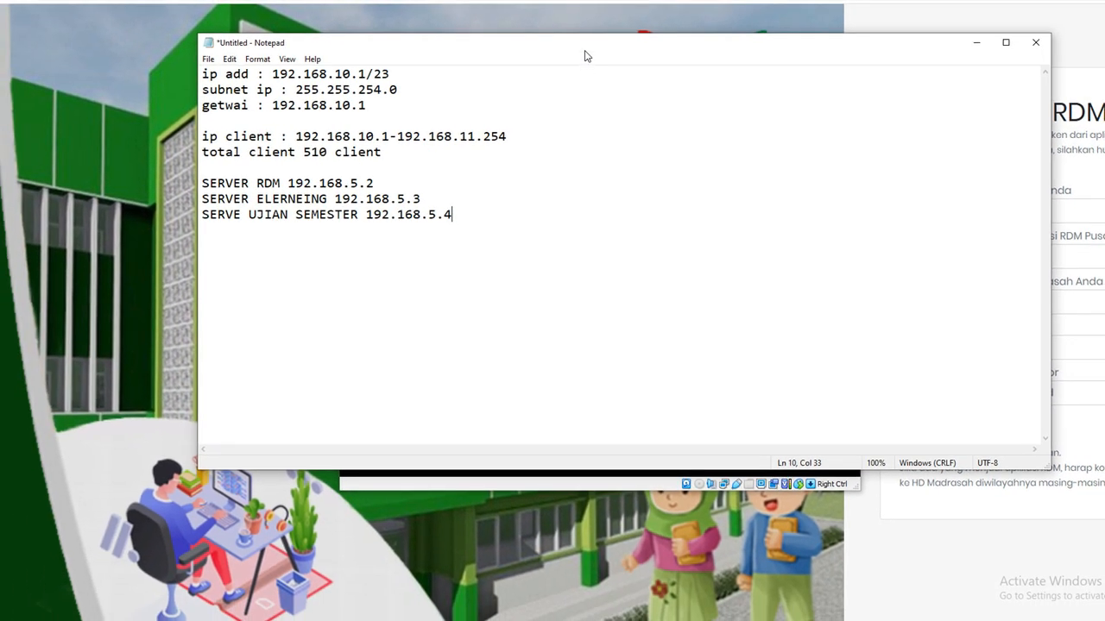
{"action": "left_click_drag", "start_coordinate": [578, 69], "coordinate": [448, 39]}
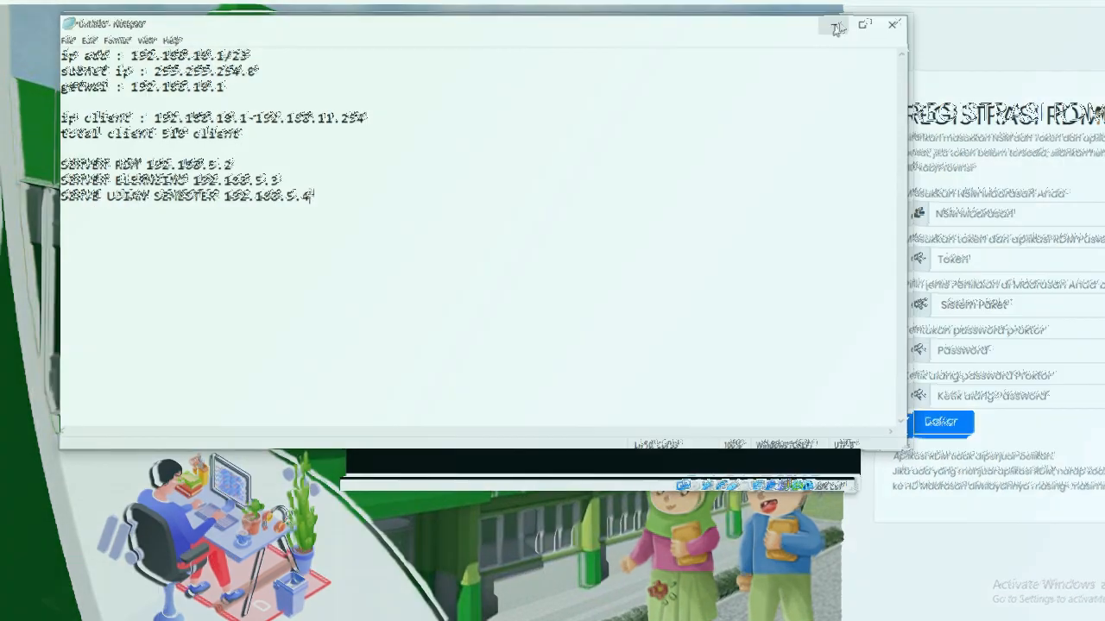